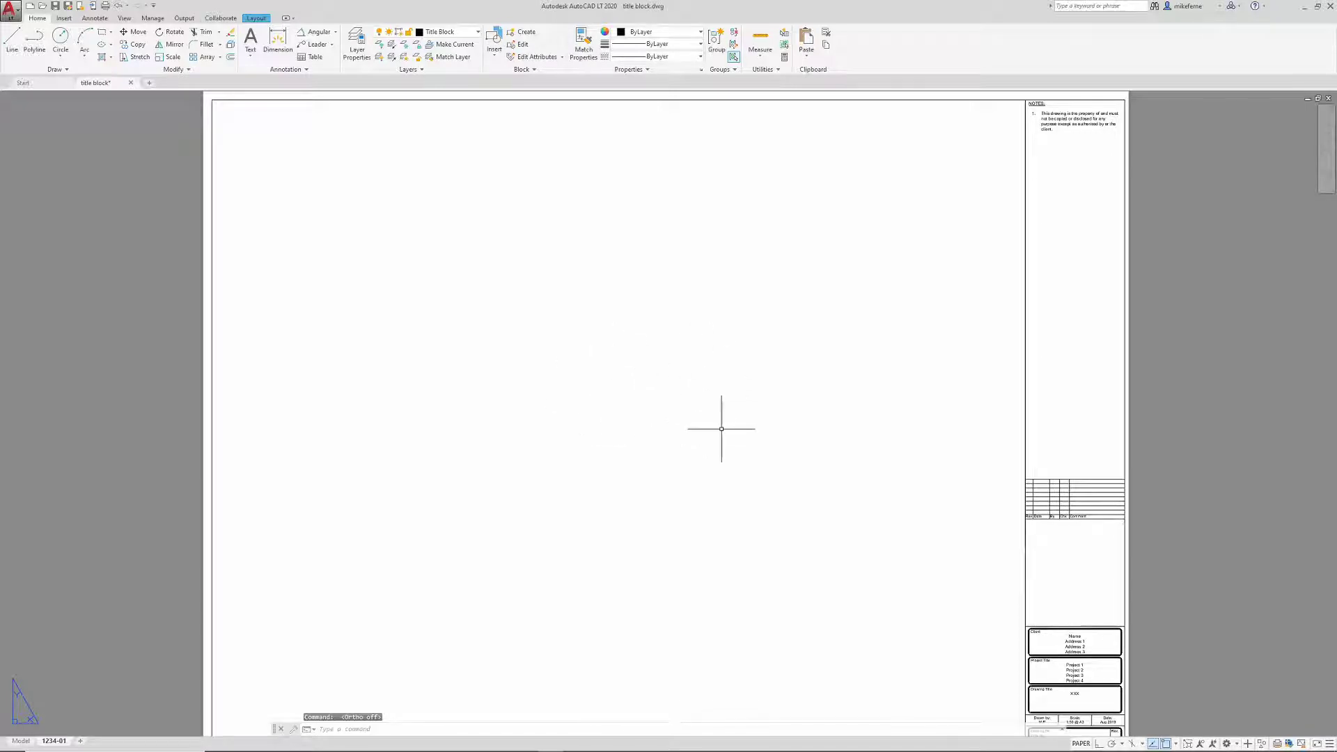
Pan and zoom the sheet to frame the bottom of the title block
{"action": "scroll", "coordinate": [722, 428], "scroll_direction": "up", "scroll_amount": 5}
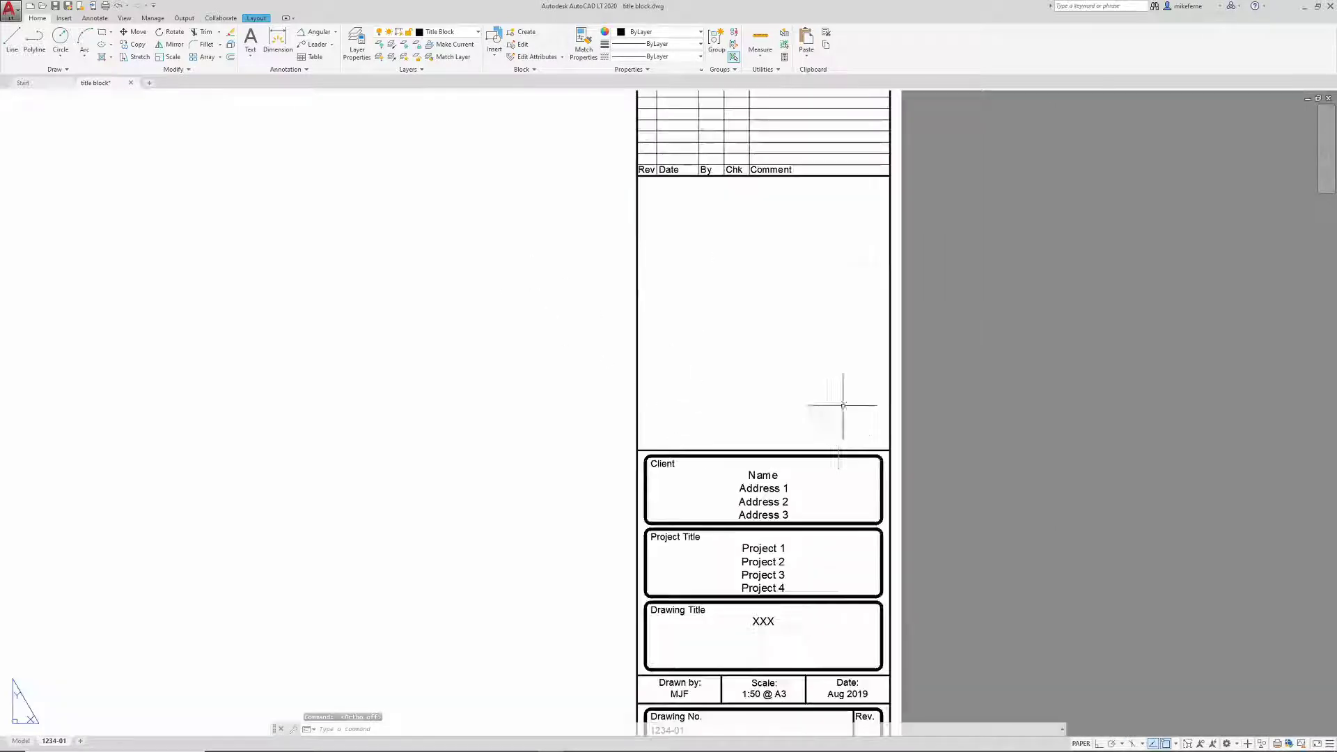
{"action": "middle_click_drag", "start_coordinate": [843, 405], "coordinate": [841, 302]}
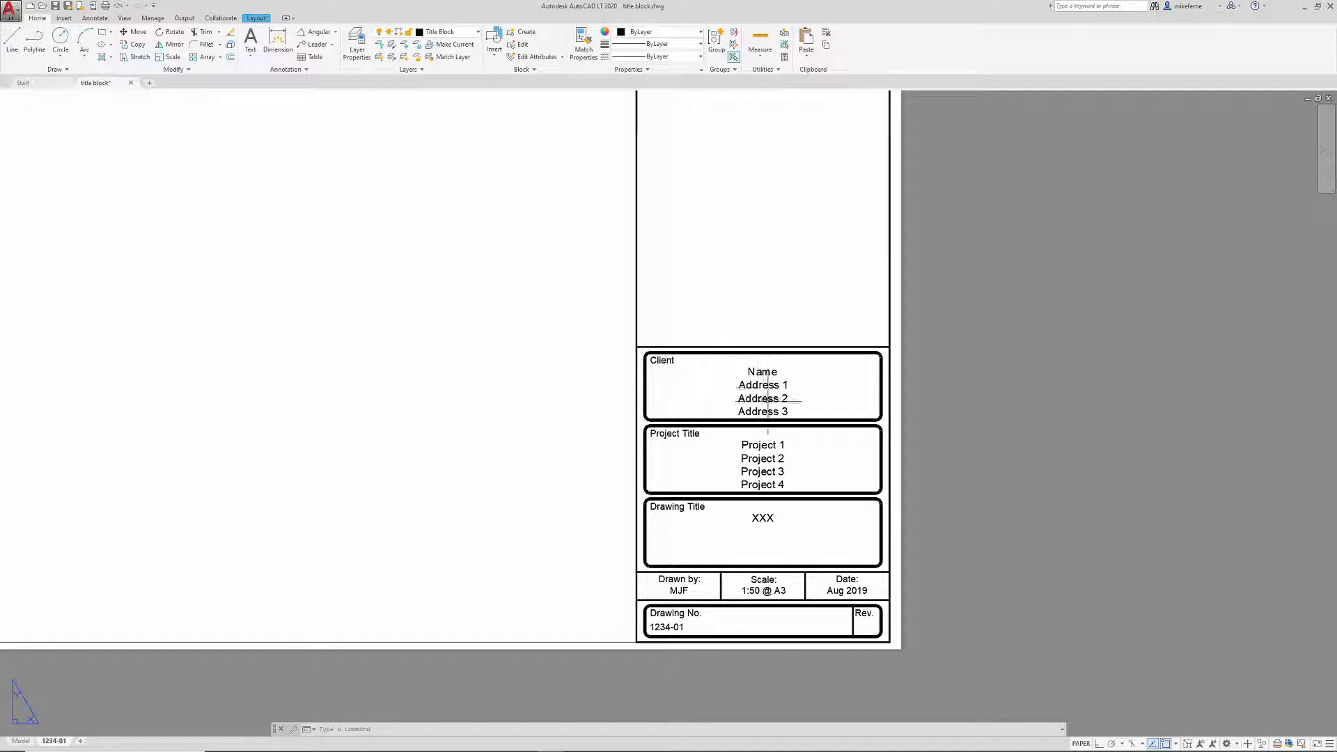
{"action": "left_click", "coordinate": [770, 382]}
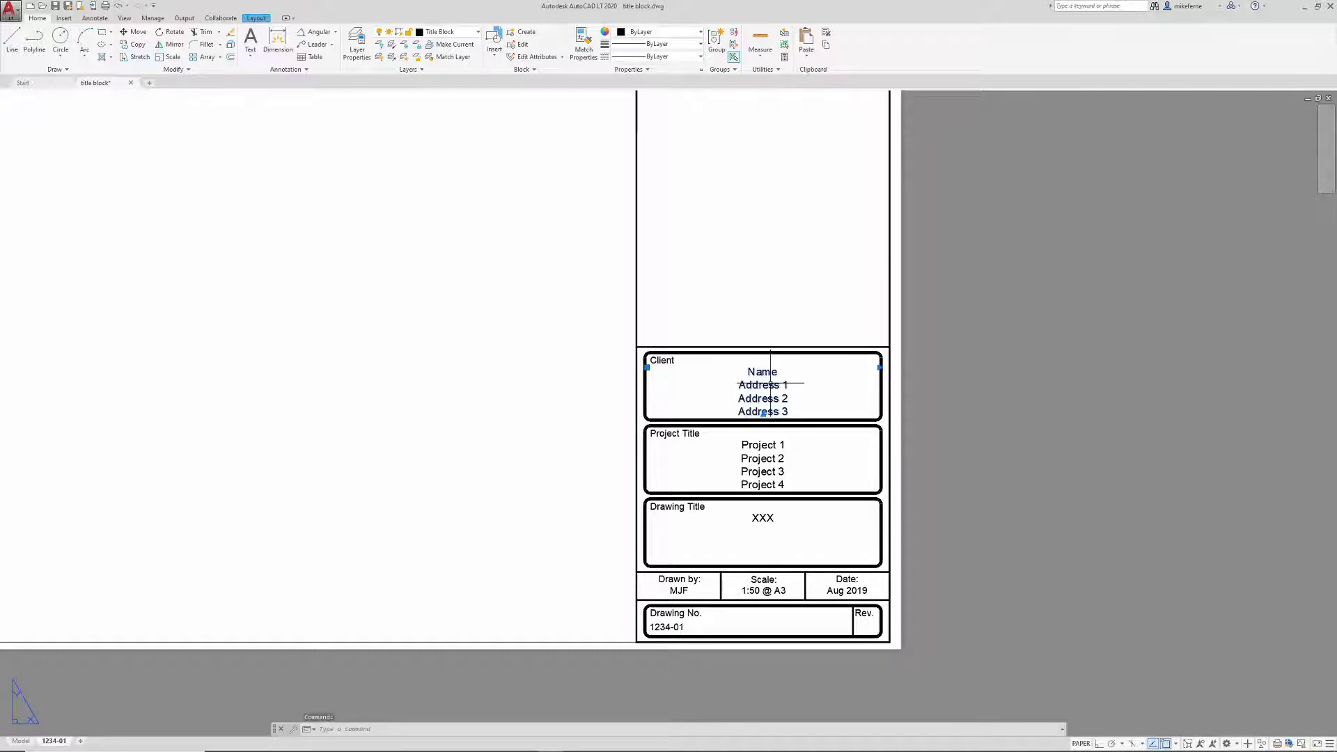
{"action": "key", "text": "Escape"}
{"action": "key", "text": "Escape"}
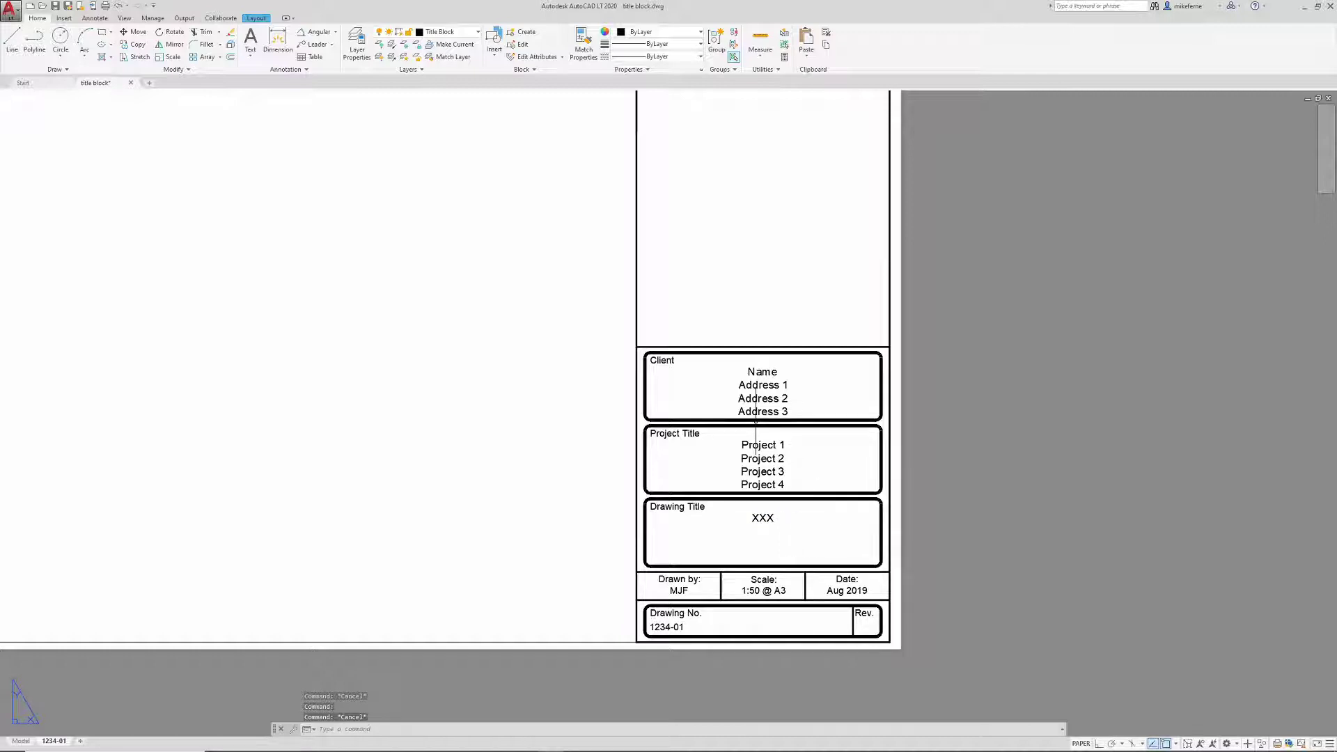
{"action": "scroll", "coordinate": [755, 421], "scroll_direction": "down", "scroll_amount": 4}
{"action": "scroll", "coordinate": [724, 462], "scroll_direction": "up", "scroll_amount": 4}
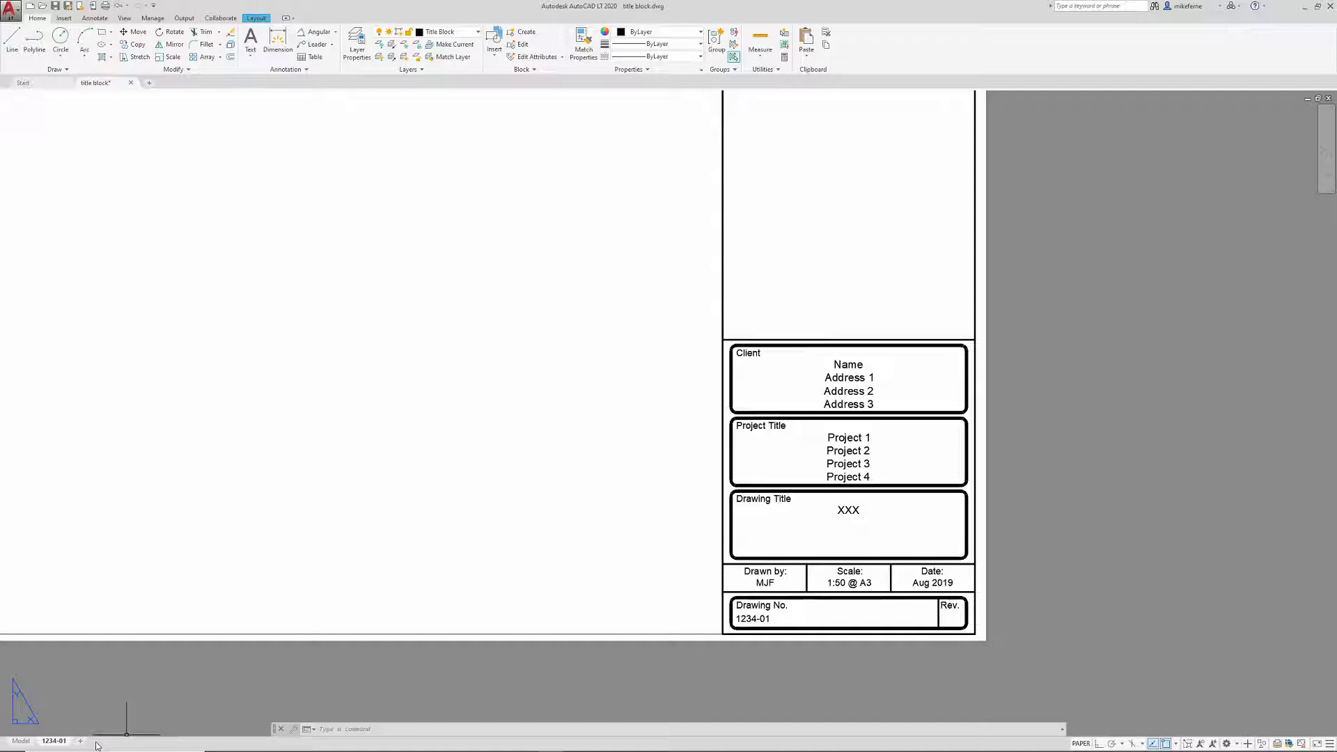
{"action": "scroll", "coordinate": [519, 403], "scroll_direction": "down", "scroll_amount": 1}
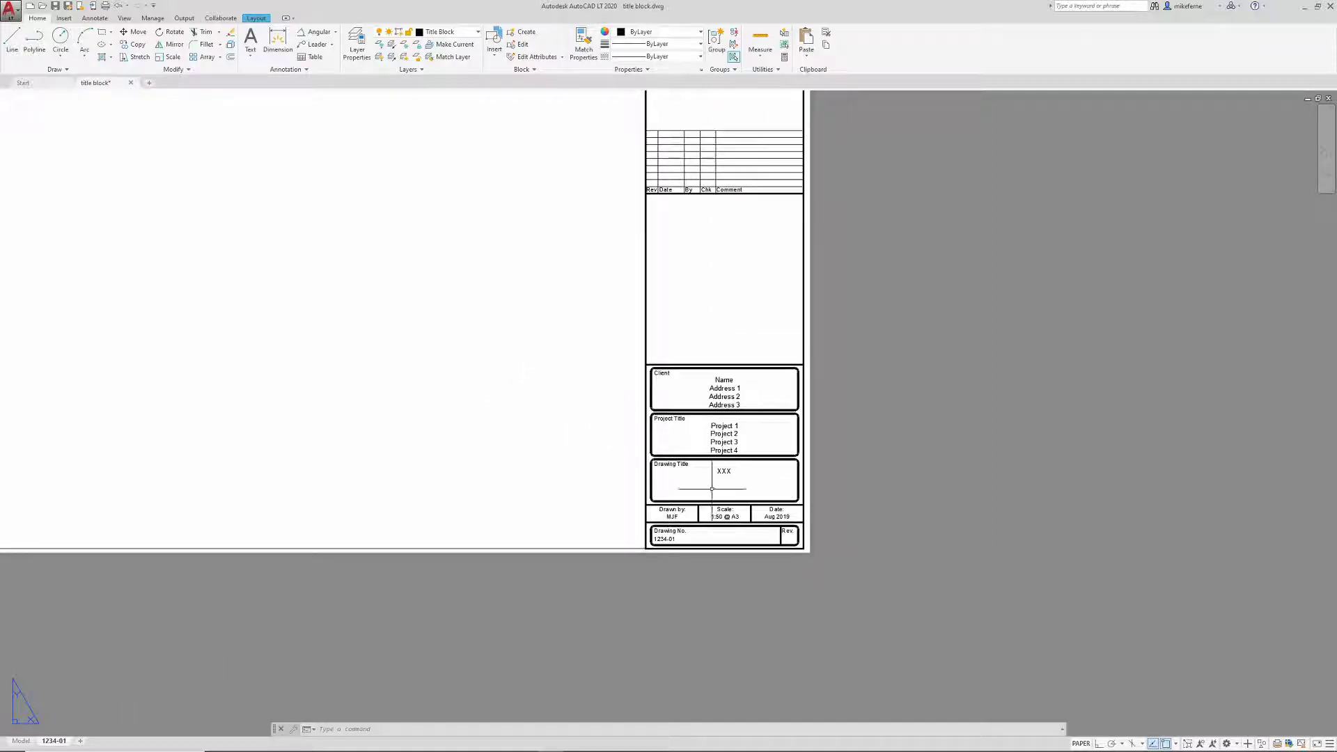
{"action": "middle_click_drag", "start_coordinate": [636, 442], "coordinate": [612, 483]}
{"action": "scroll", "coordinate": [618, 448], "scroll_direction": "down", "scroll_amount": 2}
{"action": "scroll", "coordinate": [653, 439], "scroll_direction": "up", "scroll_amount": 5}
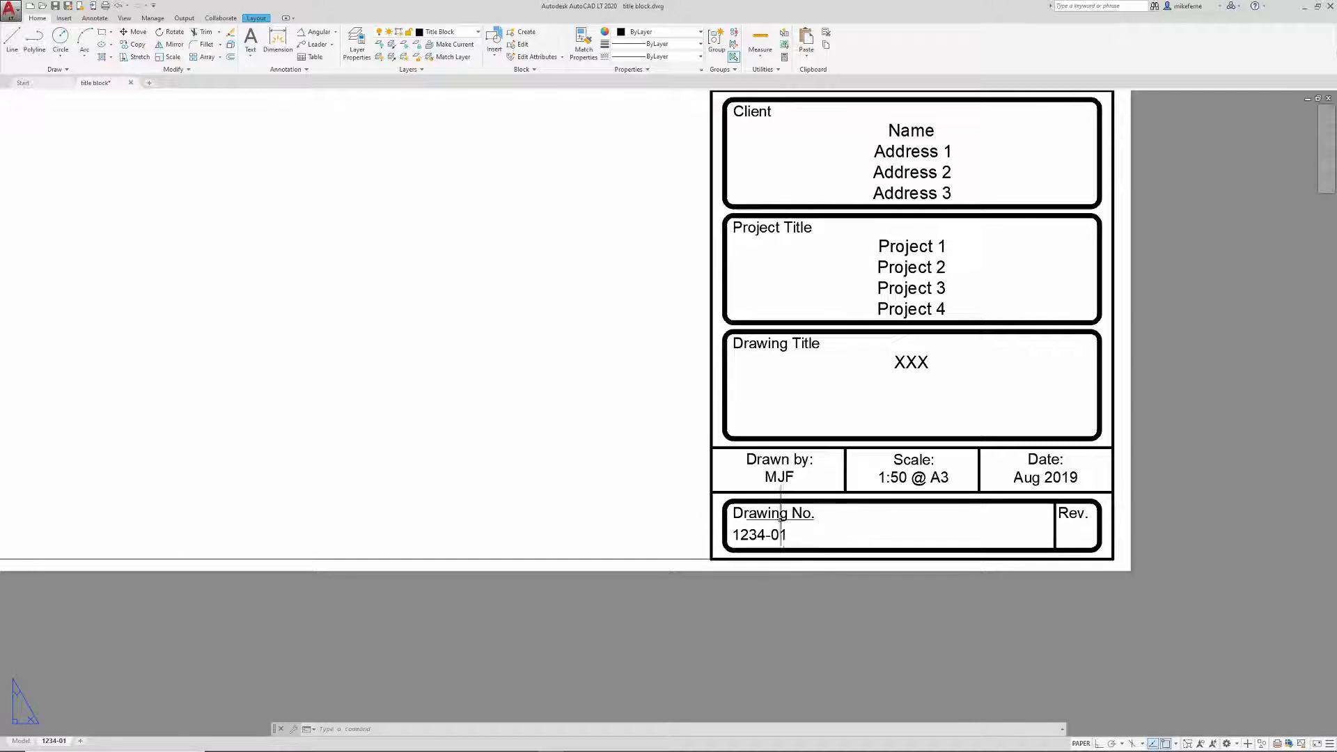
{"action": "middle_click_drag", "start_coordinate": [782, 521], "coordinate": [835, 529]}
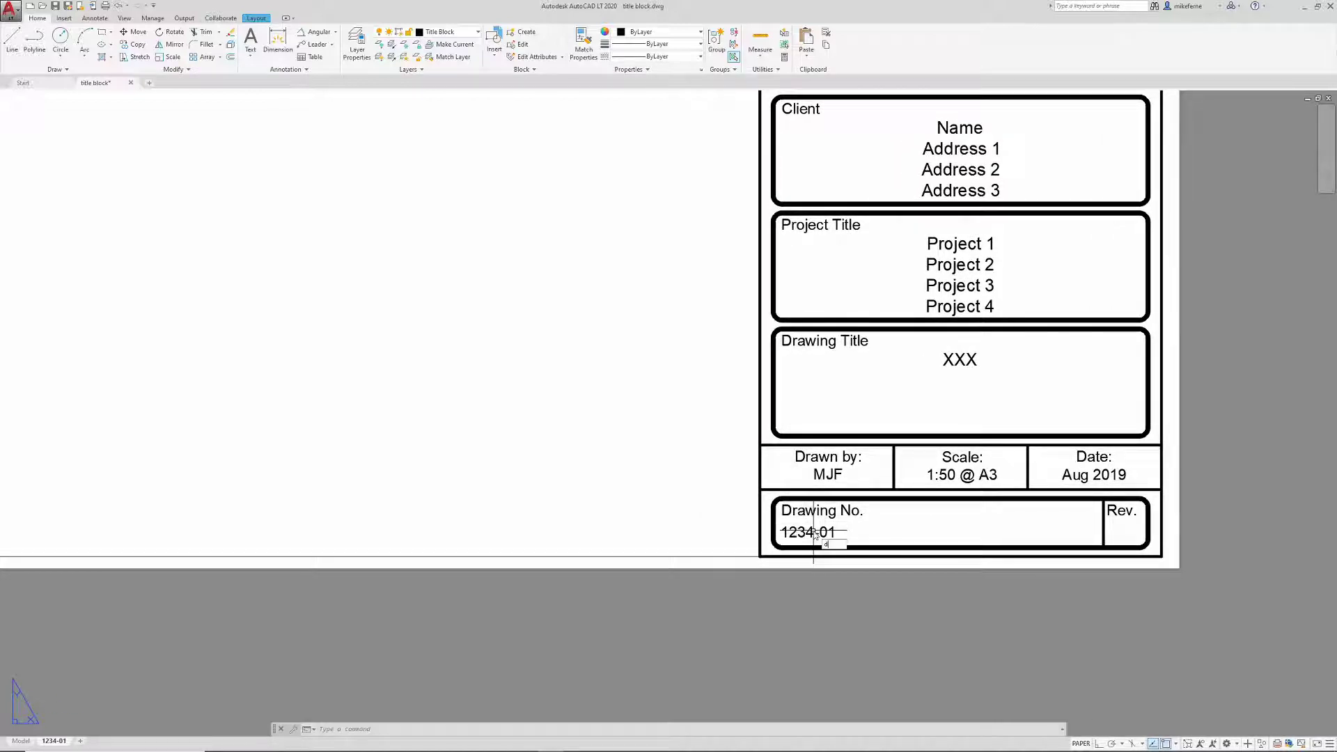
Replace the Drawing No. text 1234-01 with an Other > SystemVariable CTAB field
{"action": "key", "text": "Return"}
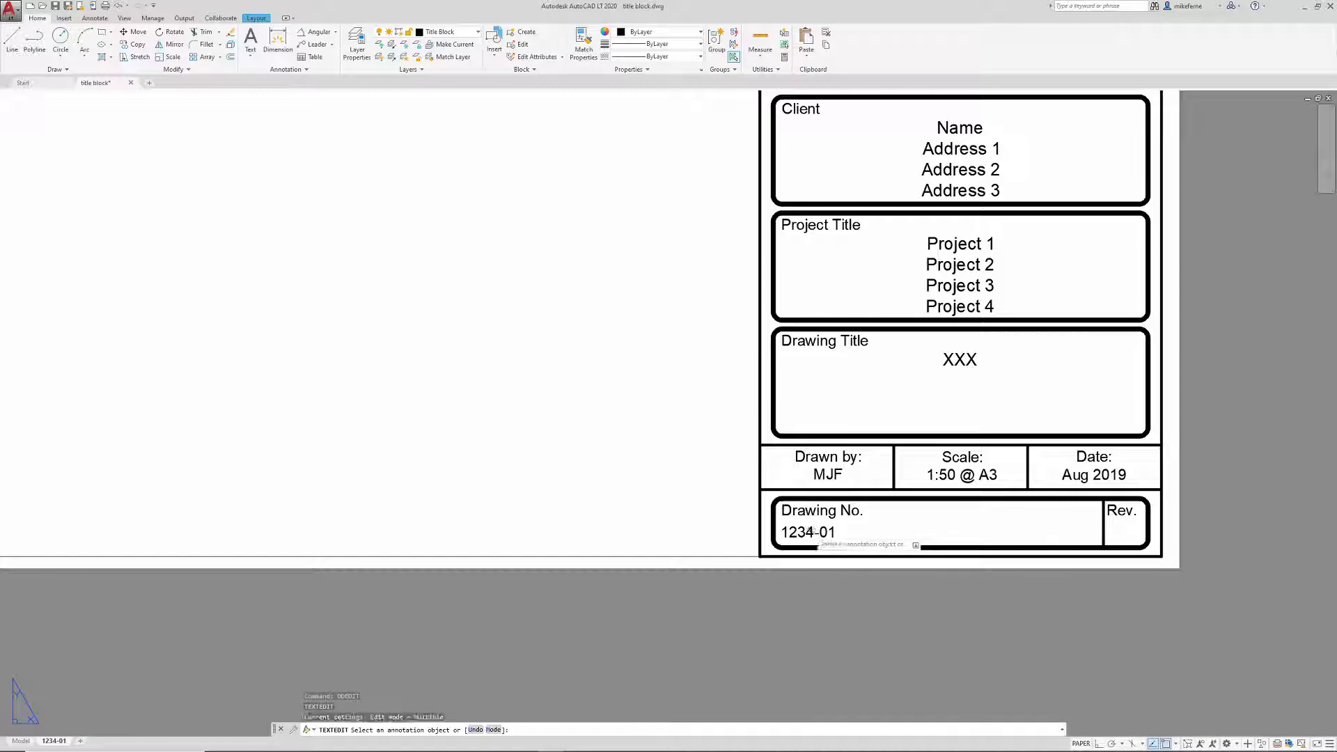
{"action": "left_click", "coordinate": [814, 533]}
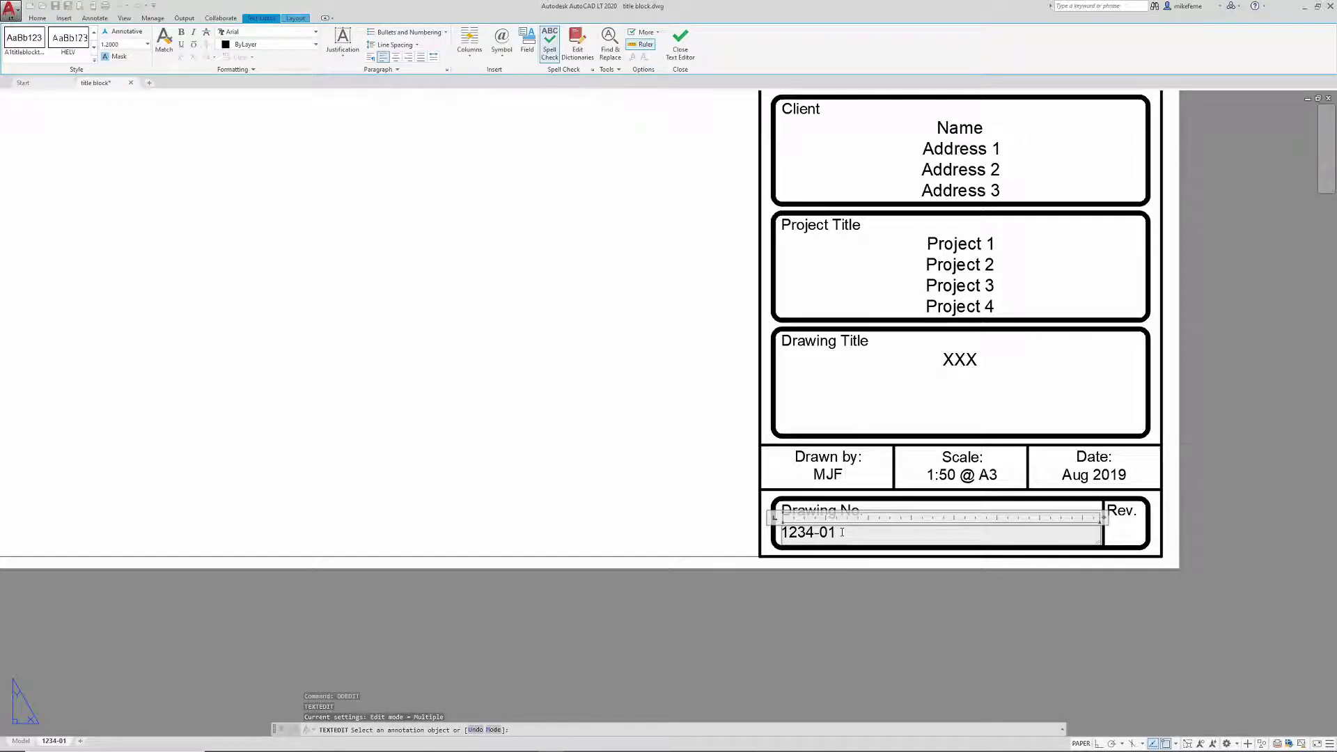
{"action": "key", "text": "BackSpace"}
{"action": "key", "text": "BackSpace"}
{"action": "right_click", "coordinate": [788, 535]}
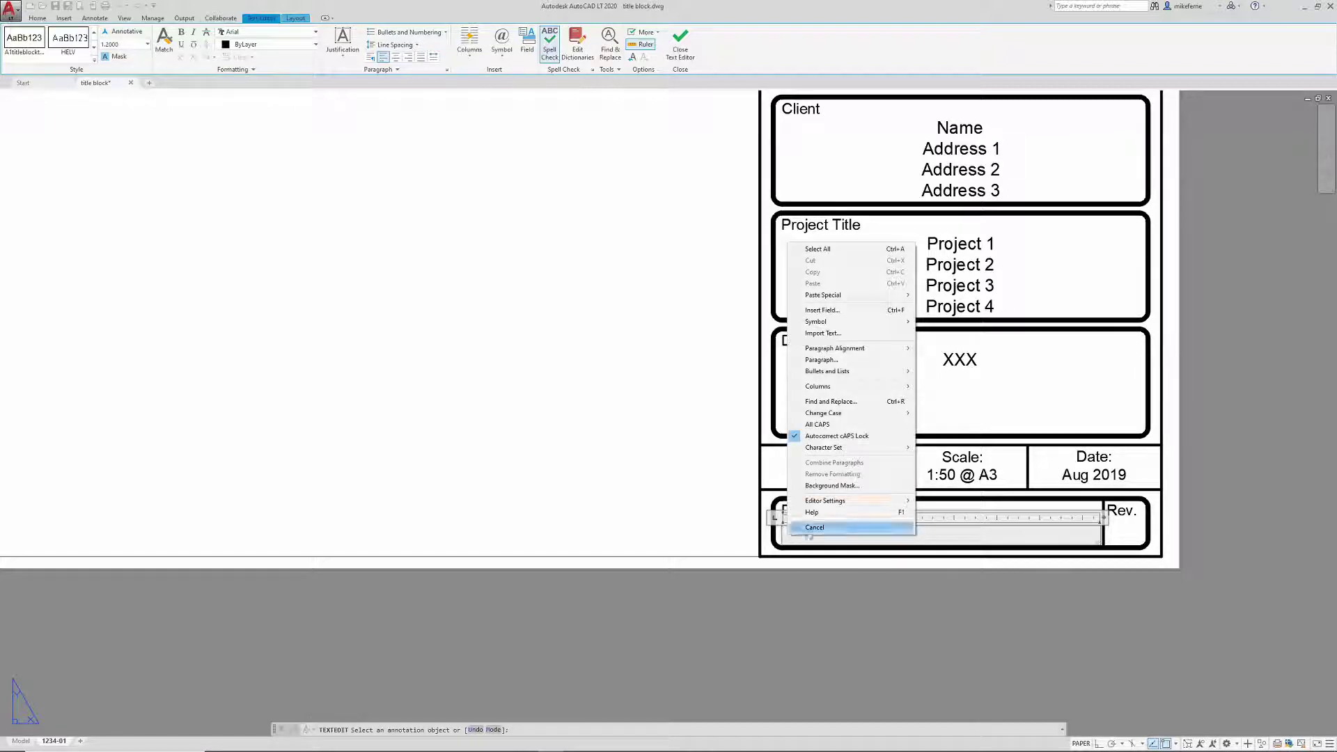
{"action": "left_click", "coordinate": [829, 312]}
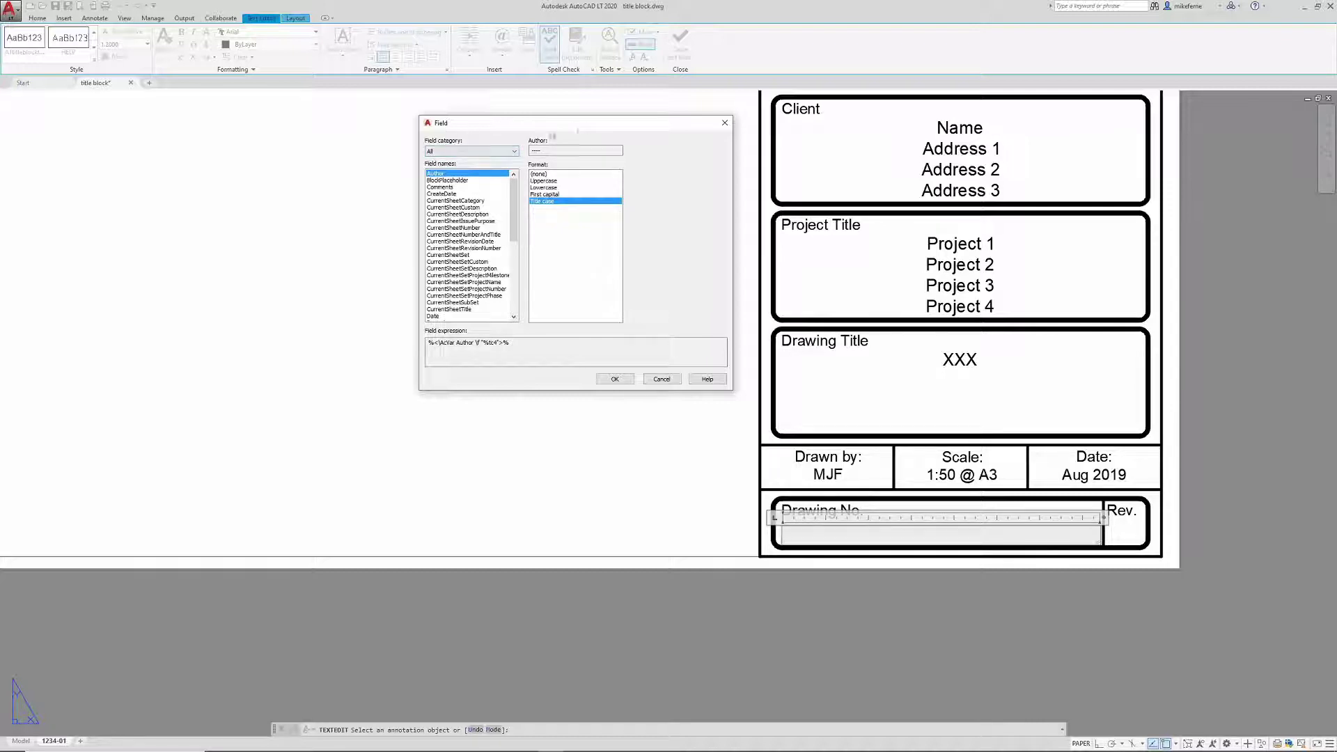
{"action": "left_click", "coordinate": [516, 152]}
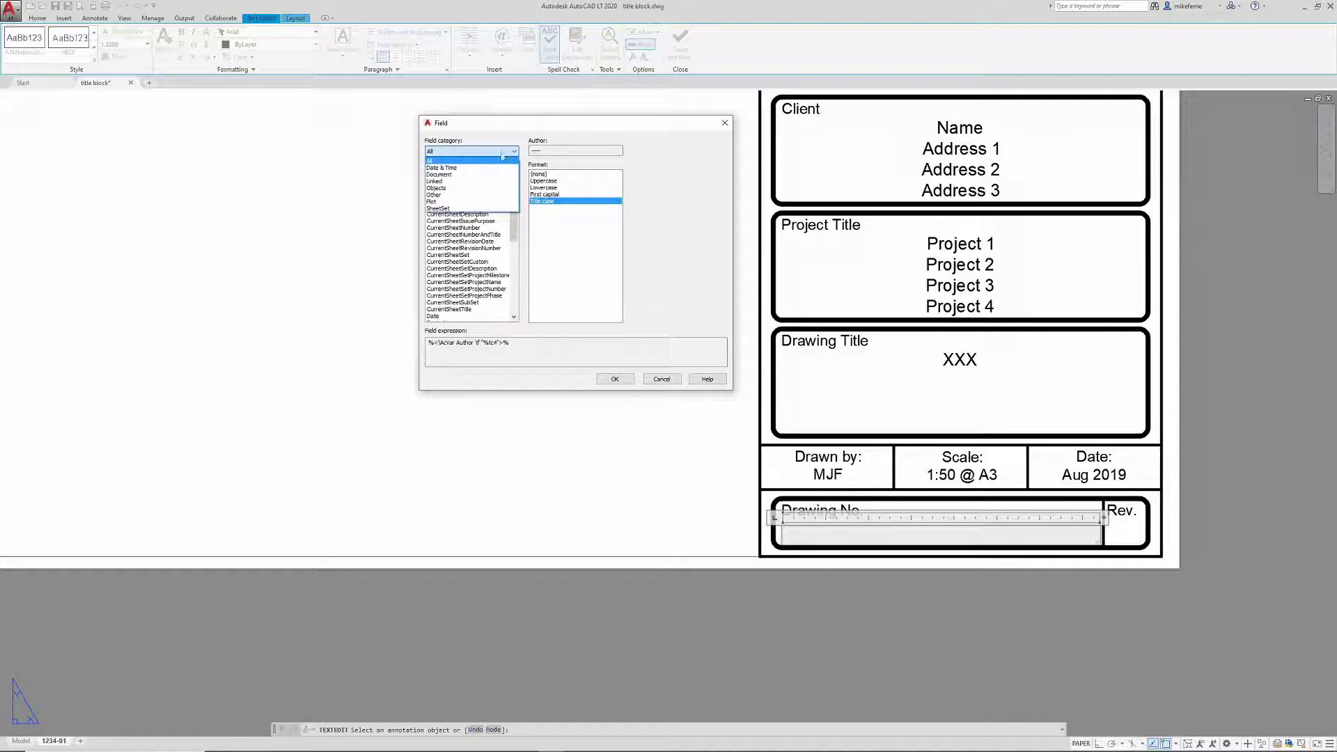
{"action": "left_click", "coordinate": [447, 196]}
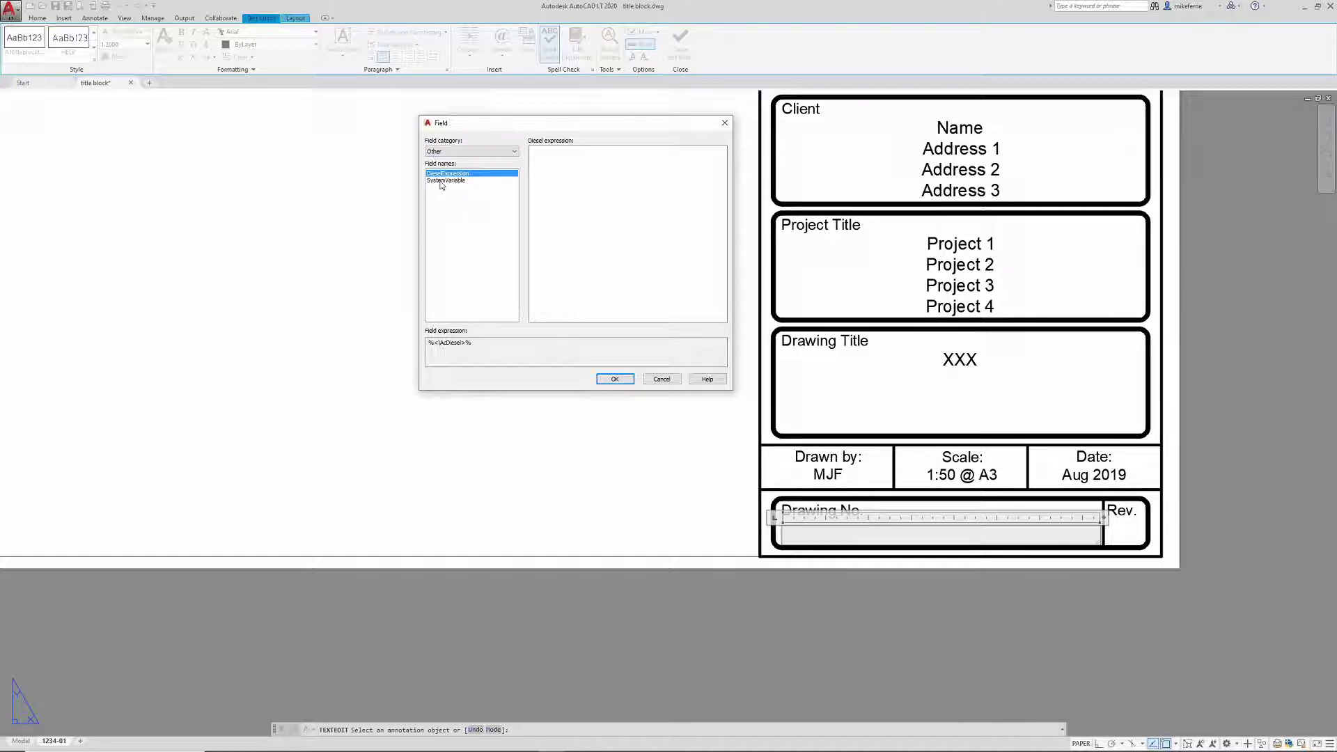
{"action": "left_click", "coordinate": [442, 181]}
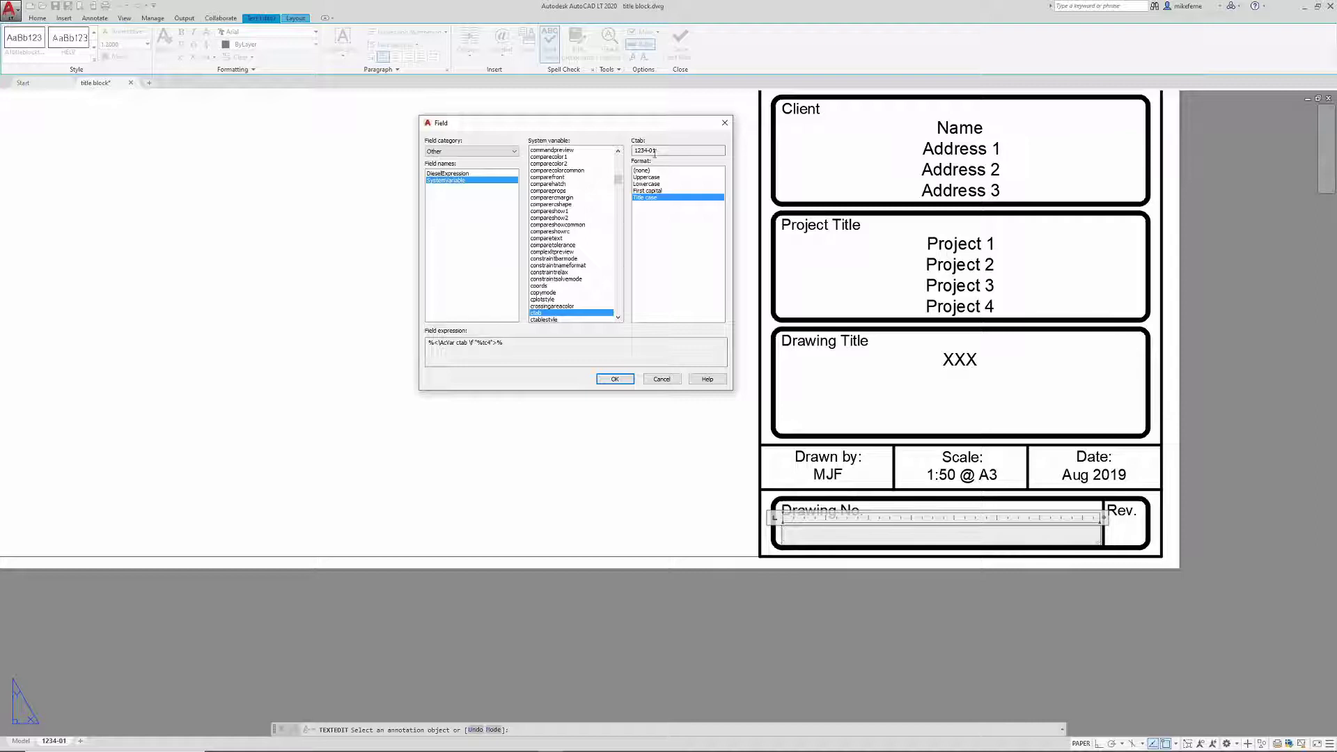
{"action": "left_click", "coordinate": [627, 378]}
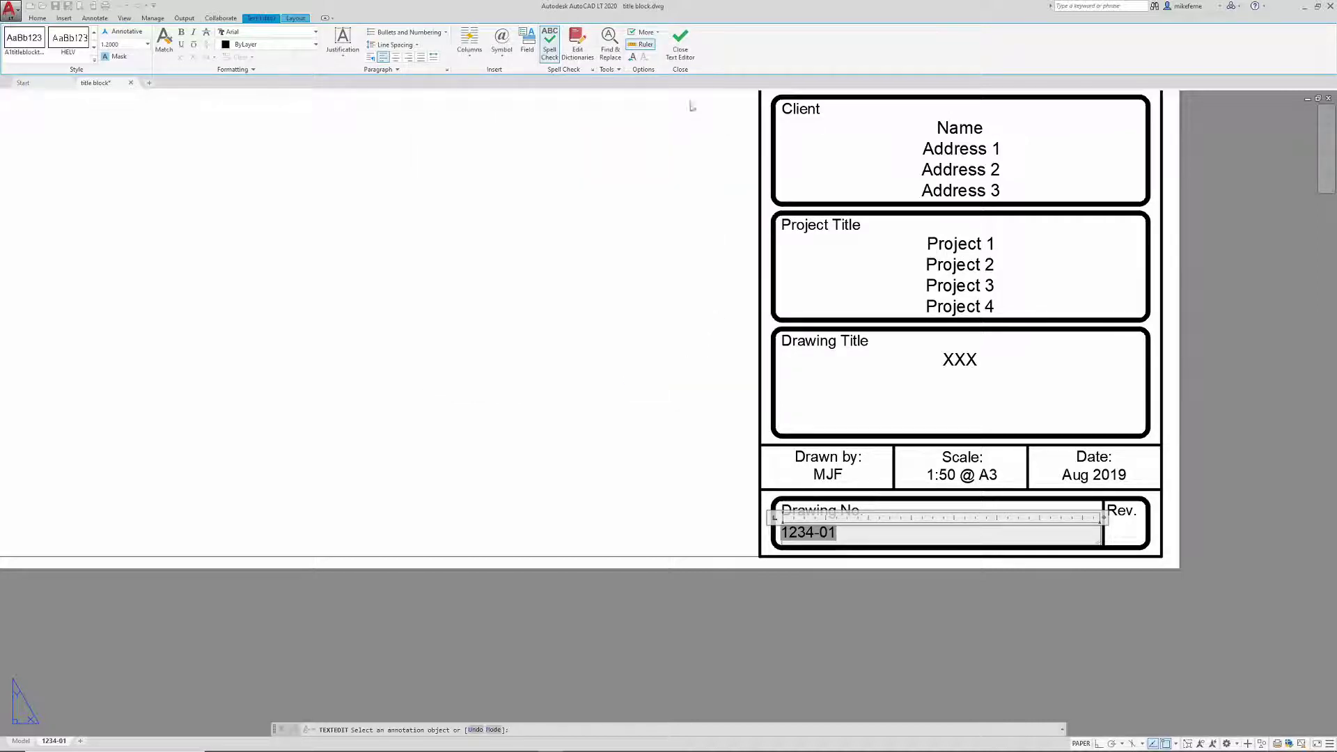
{"action": "left_click", "coordinate": [683, 53]}
{"action": "right_click", "coordinate": [652, 191]}
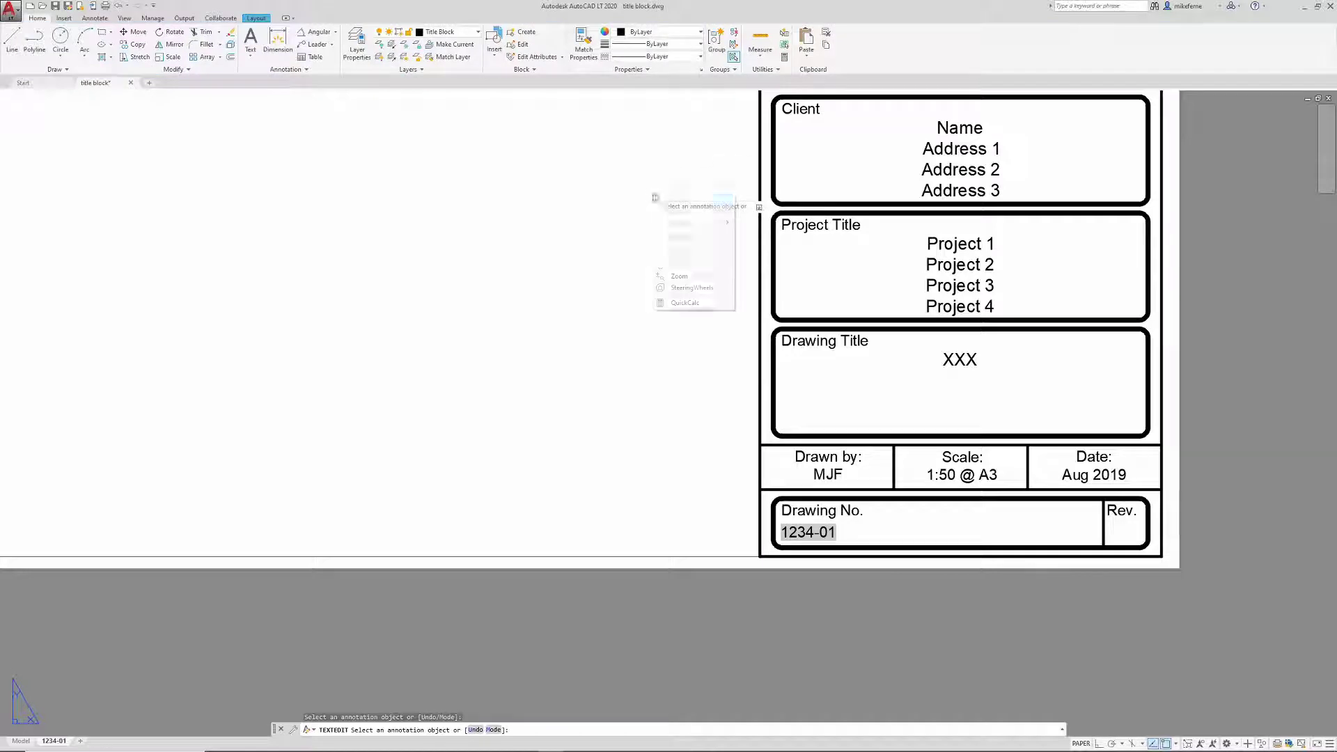
Close the text editor and rename the 1234-01 layout to 999-01
{"action": "left_click", "coordinate": [674, 202]}
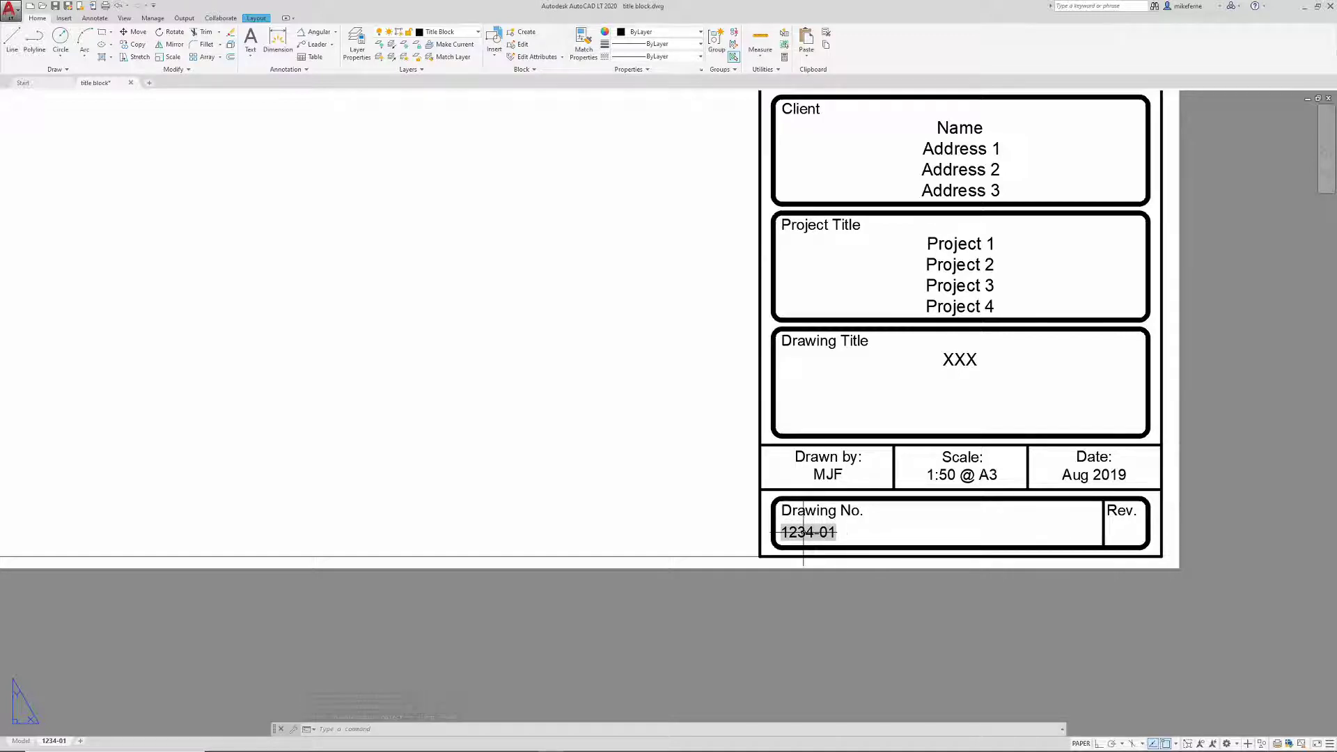
{"action": "middle_click_drag", "start_coordinate": [606, 501], "coordinate": [669, 486]}
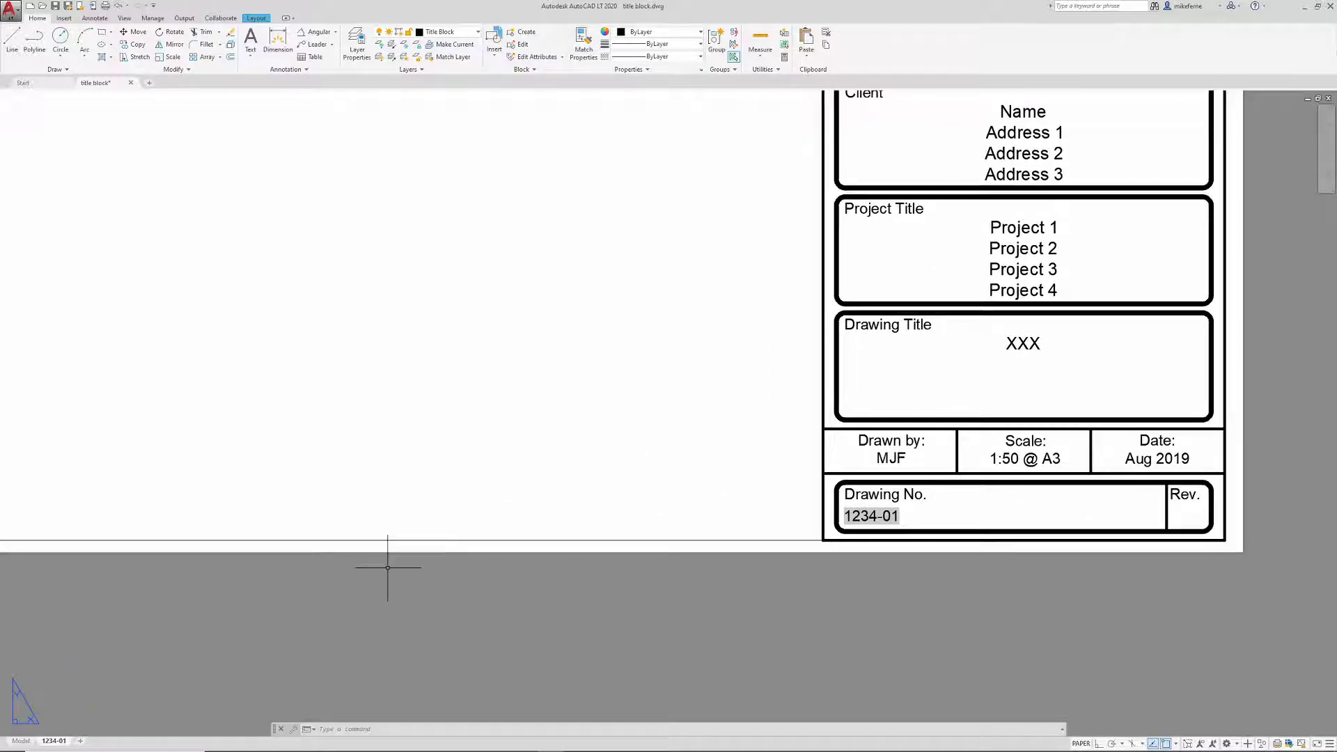
{"action": "right_click", "coordinate": [59, 743]}
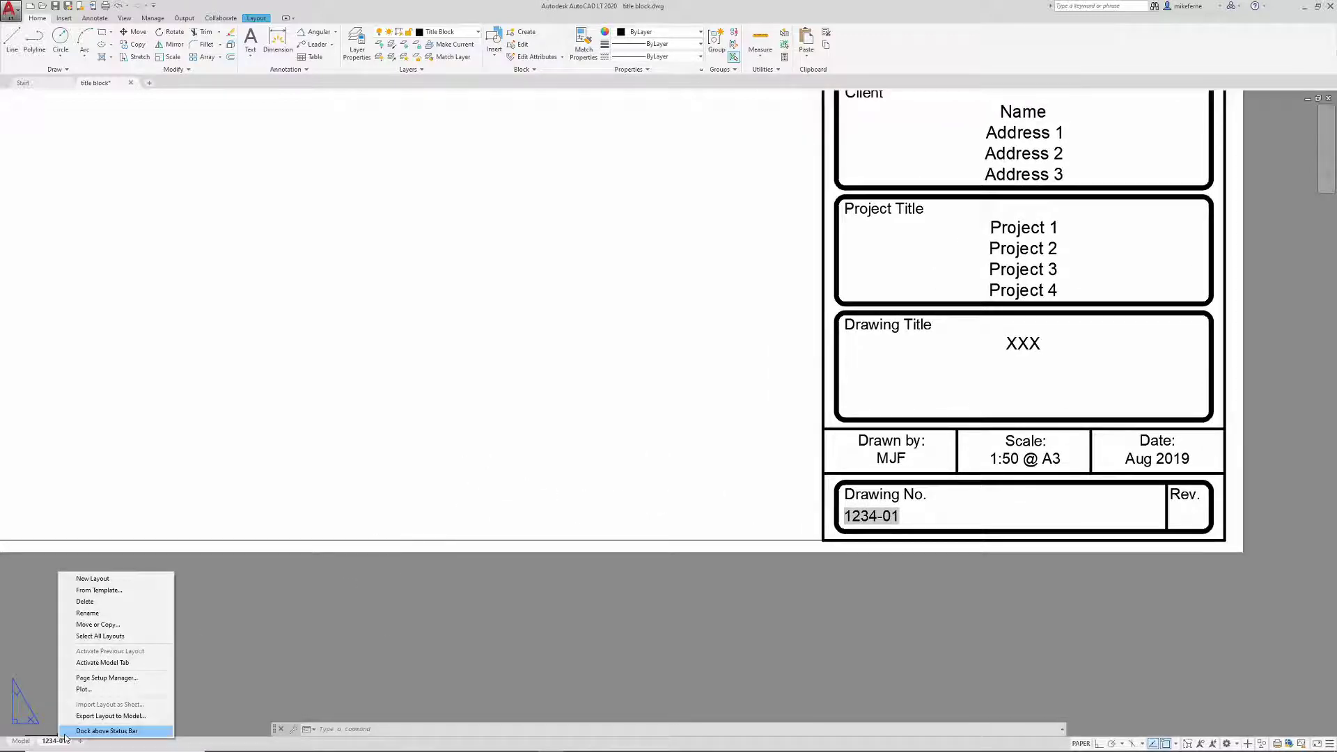
{"action": "left_click", "coordinate": [107, 613]}
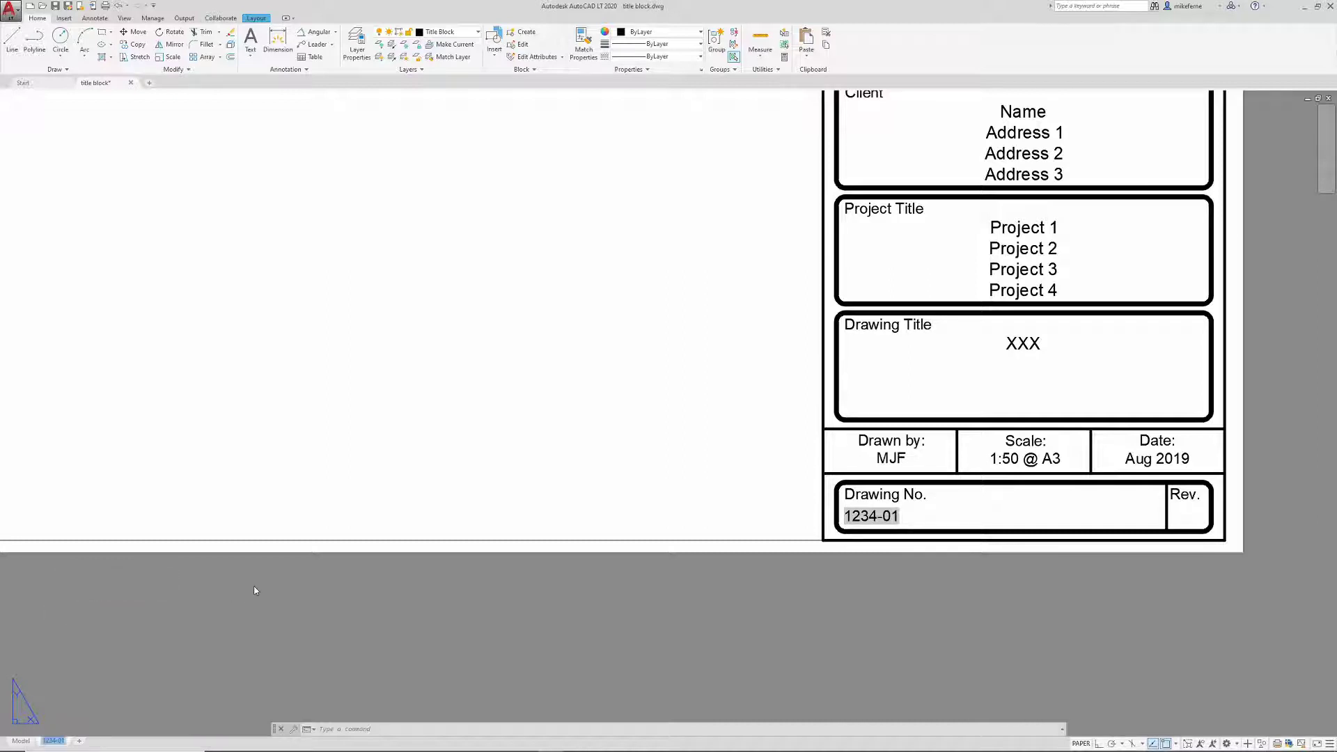
{"action": "type", "text": "999-"}
{"action": "key", "text": "Return"}
Regenerate the drawing with RE so the Drawing No. field shows 999-01
{"action": "left_click", "coordinate": [288, 592]}
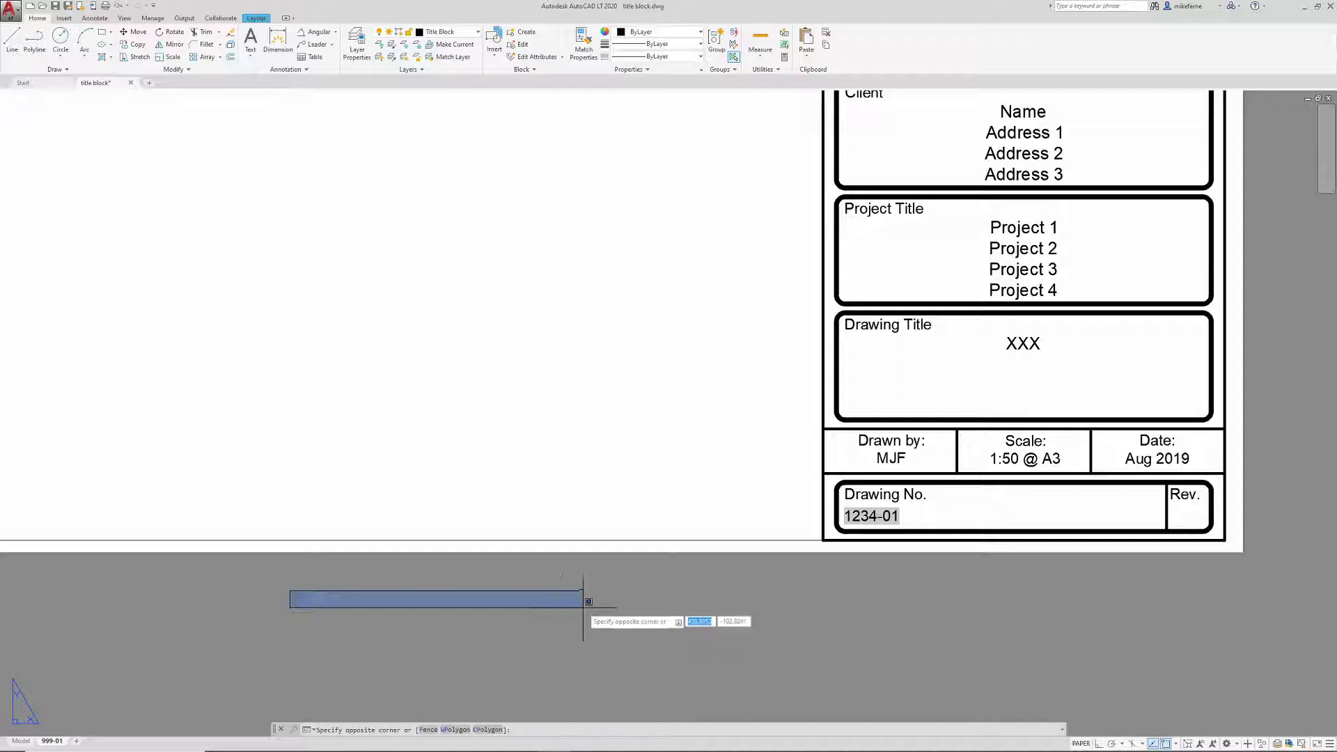
{"action": "key", "text": "Escape"}
{"action": "type", "text": "re"}
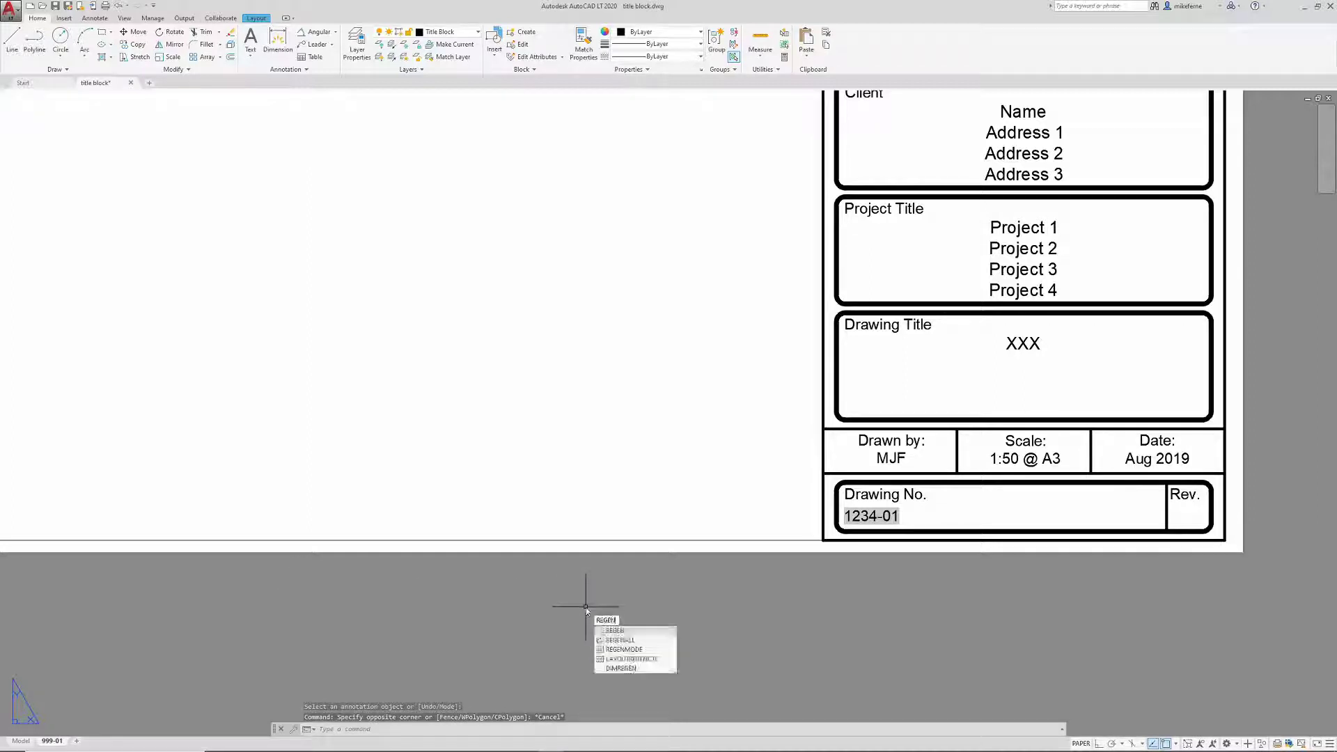
{"action": "key", "text": "Return"}
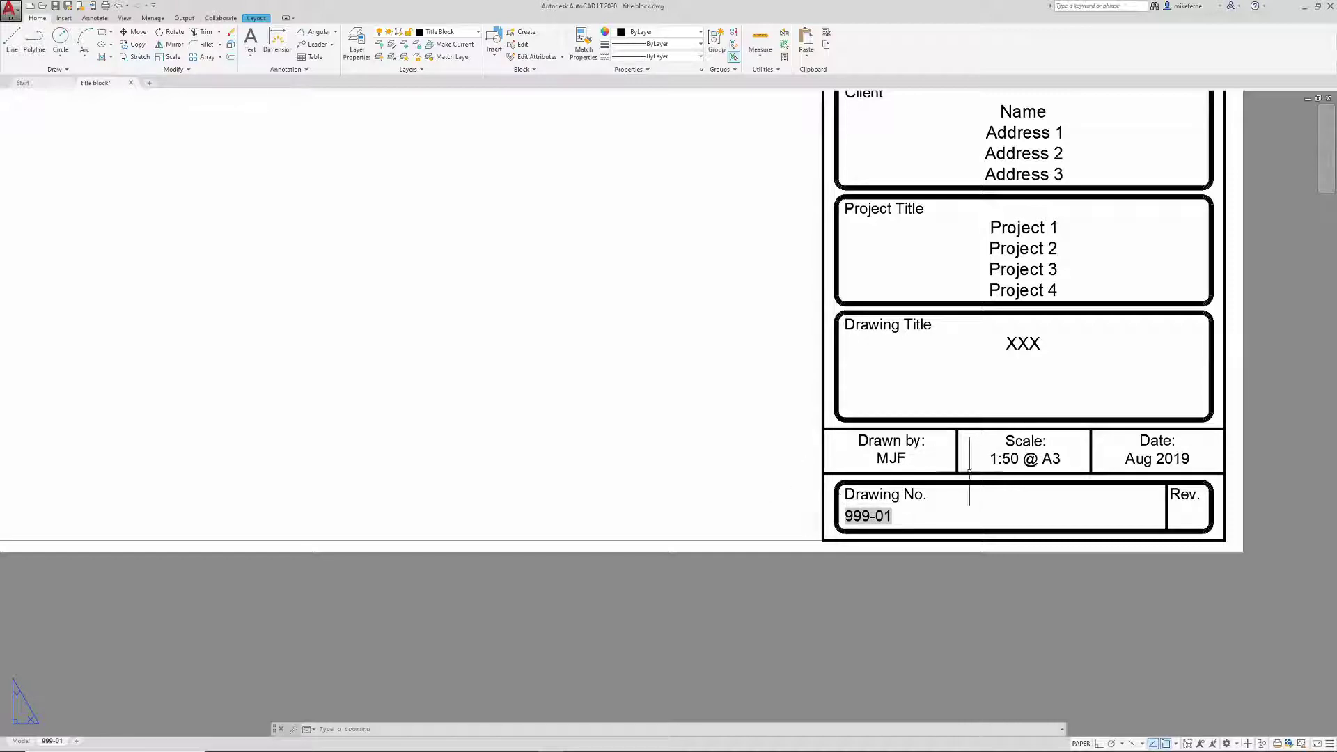
Edit the Scale text '1:50 @ A3', deleting 1:50 so only '@ A3' remains
{"action": "scroll", "coordinate": [808, 467], "scroll_direction": "down", "scroll_amount": 2}
{"action": "scroll", "coordinate": [740, 462], "scroll_direction": "down", "scroll_amount": 4}
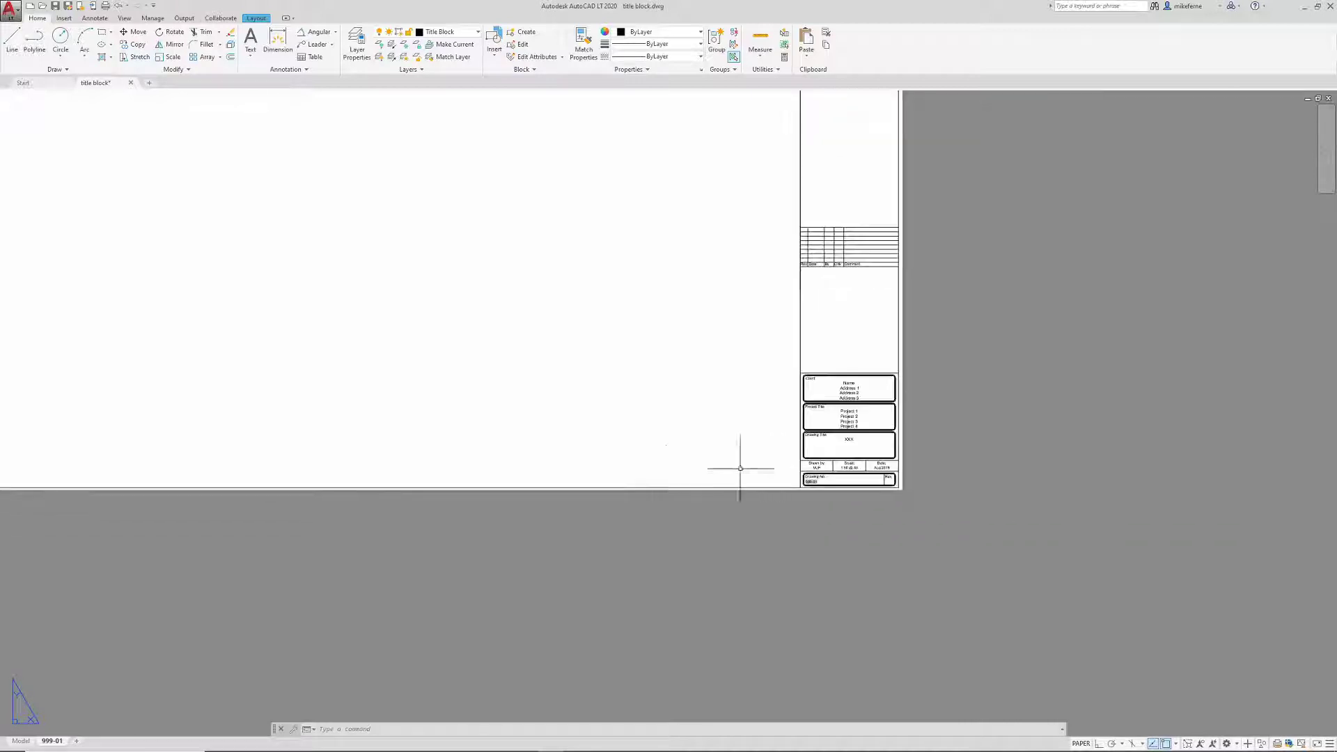
{"action": "scroll", "coordinate": [609, 404], "scroll_direction": "down", "scroll_amount": 2}
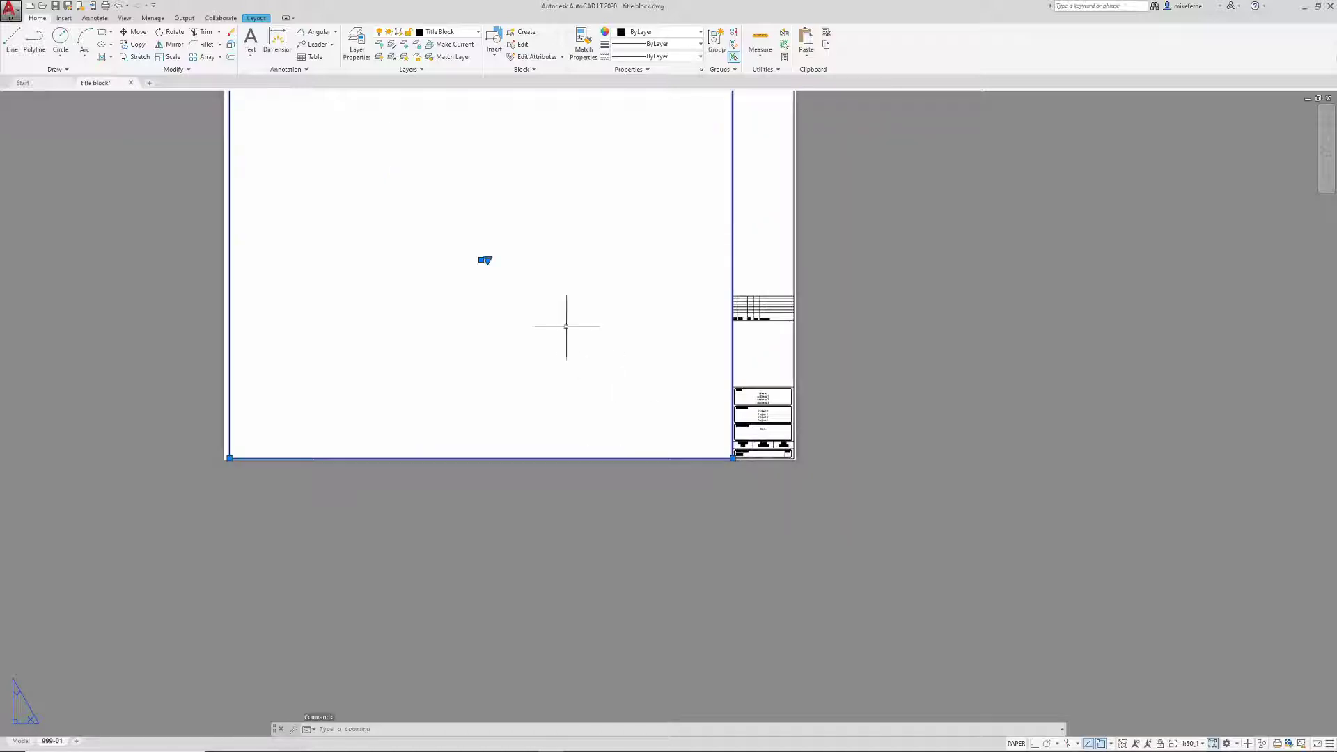
{"action": "middle_click_drag", "start_coordinate": [538, 308], "coordinate": [551, 372]}
{"action": "scroll", "coordinate": [633, 432], "scroll_direction": "up", "scroll_amount": 4}
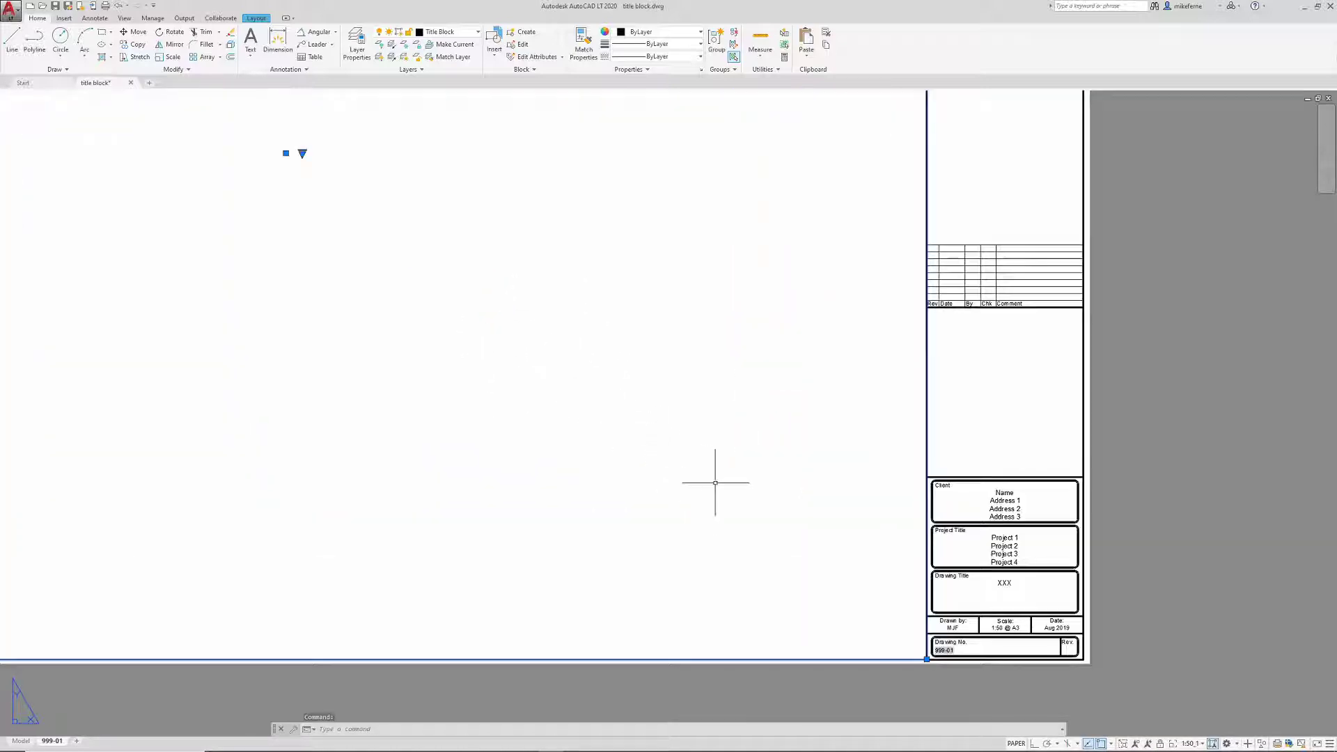
{"action": "key", "text": "Escape"}
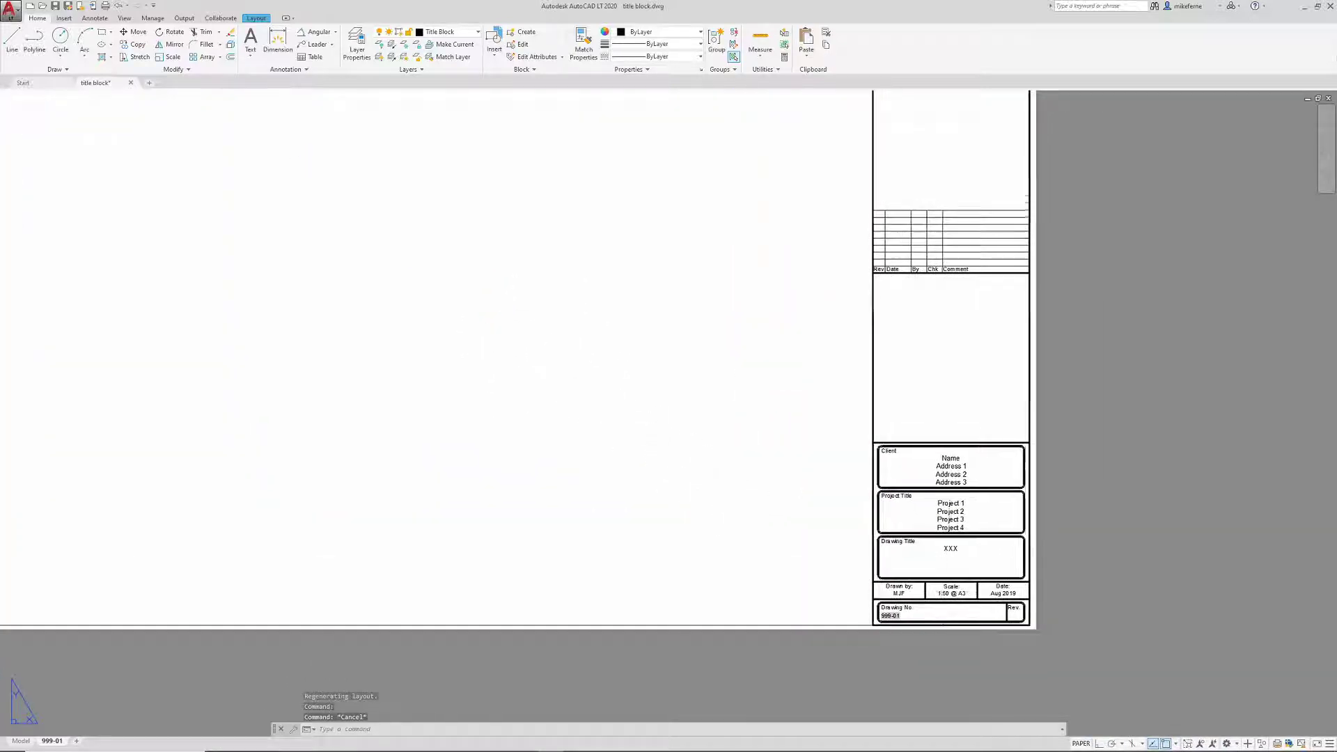
{"action": "scroll", "coordinate": [951, 593], "scroll_direction": "up", "scroll_amount": 4}
{"action": "type", "text": "ed"}
{"action": "key", "text": "Return"}
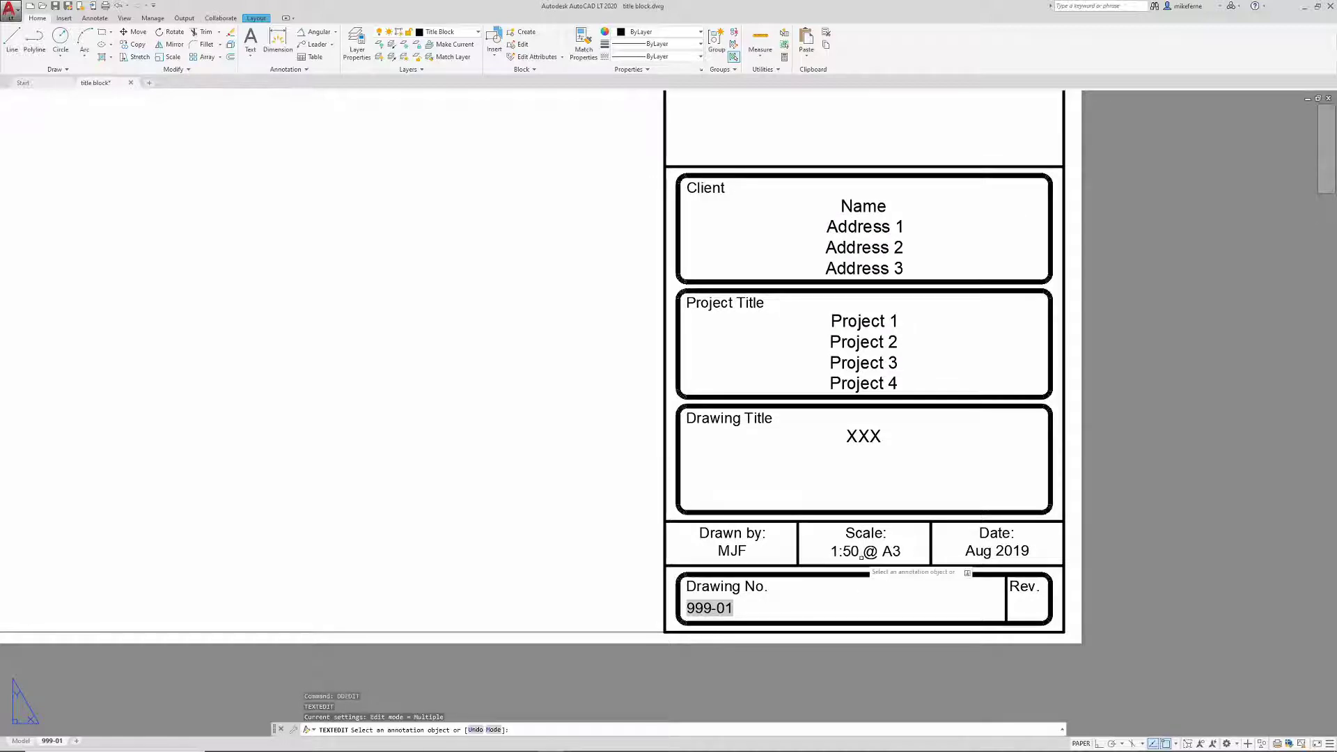
{"action": "left_click", "coordinate": [860, 555]}
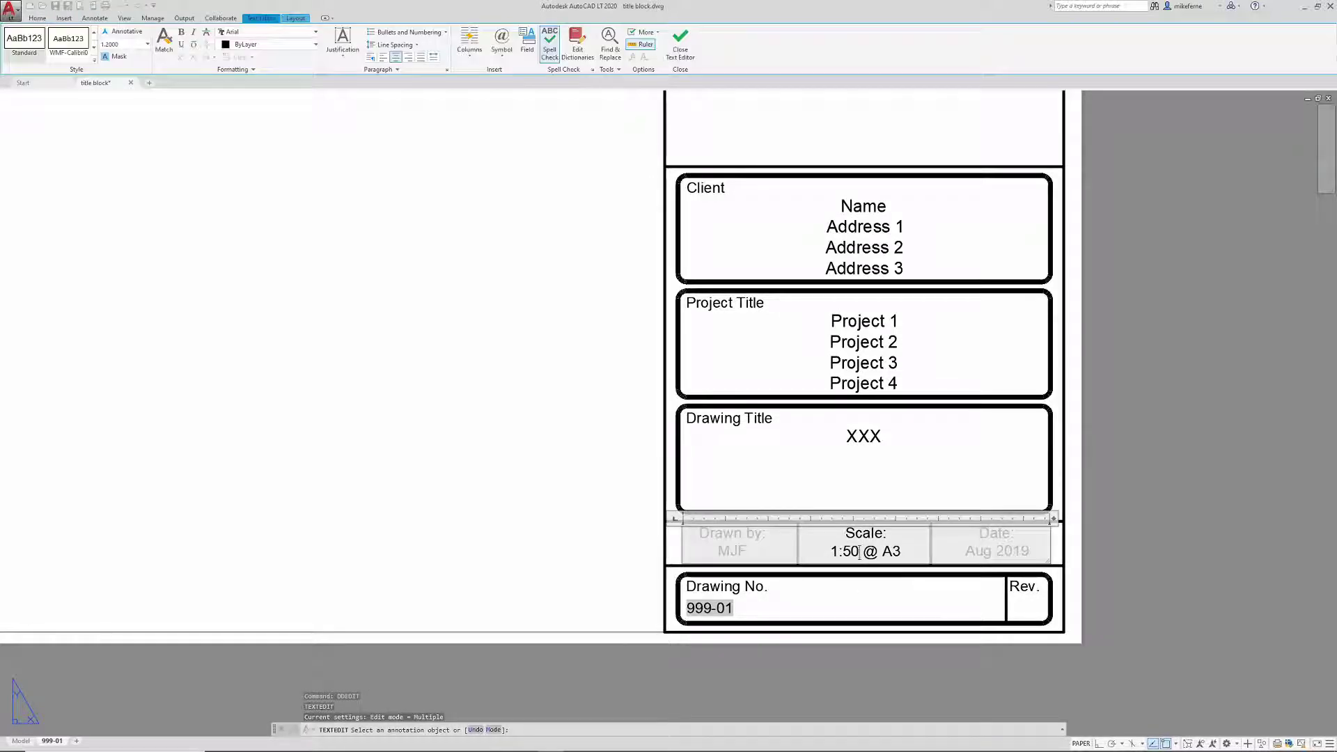
{"action": "key", "text": "BackSpace"}
{"action": "key", "text": "BackSpace"}
{"action": "key", "text": "BackSpace"}
{"action": "key", "text": "BackSpace"}
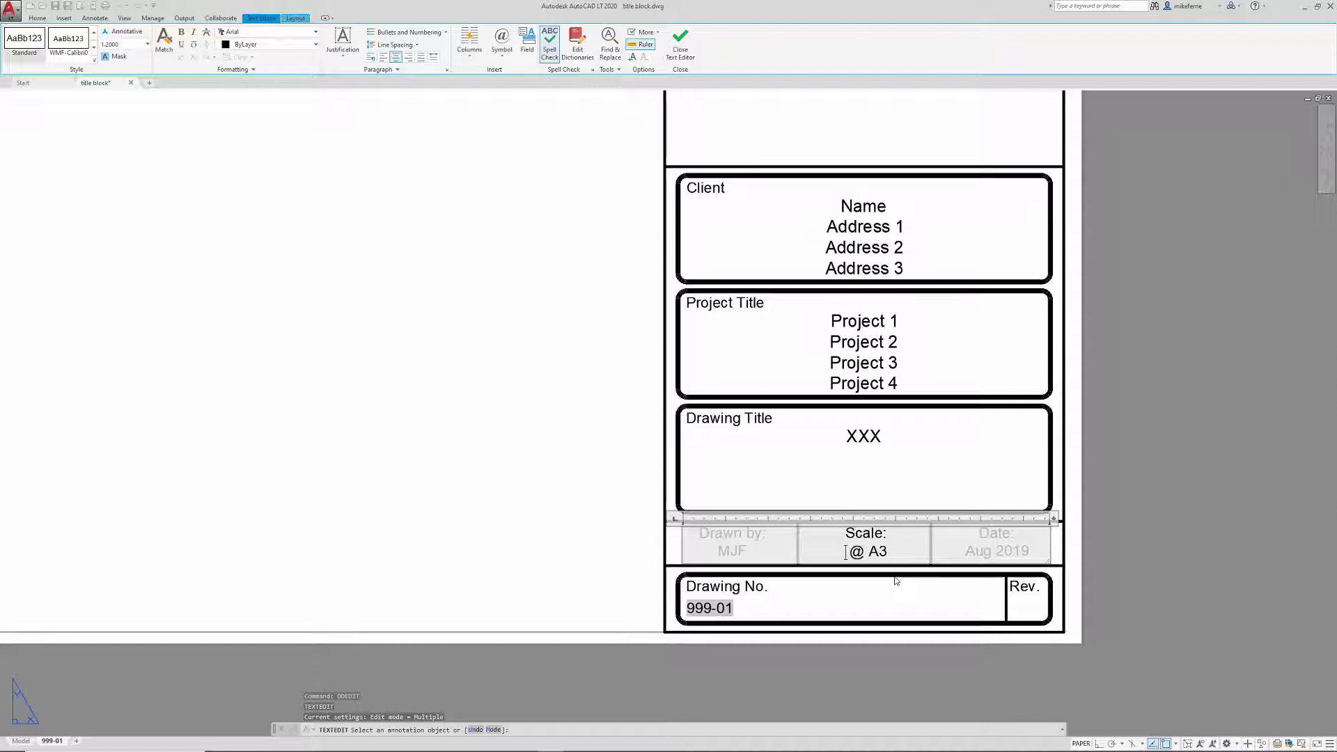
{"action": "right_click", "coordinate": [846, 552]}
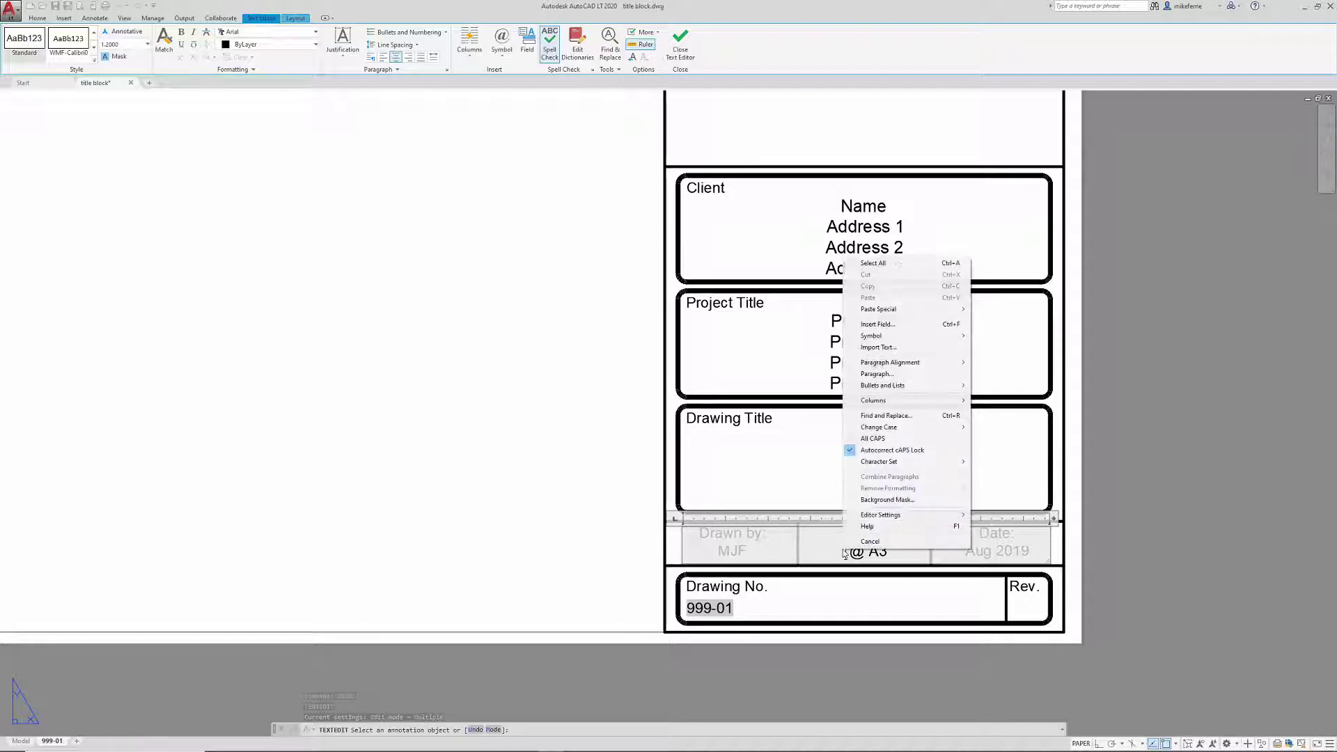
Insert an Object field reading the layout viewport's Custom scale, shown as 1:50, before '@ A3'
{"action": "left_click", "coordinate": [895, 325]}
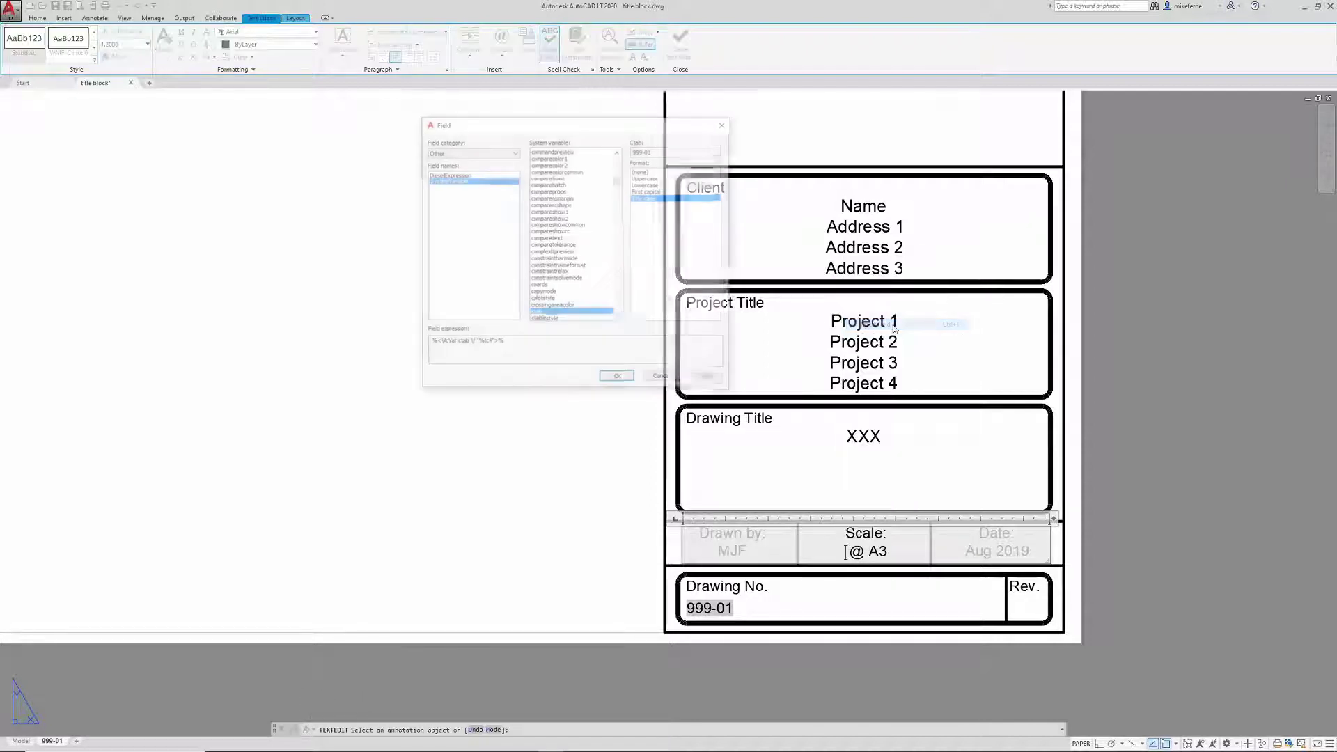
{"action": "left_click", "coordinate": [511, 151]}
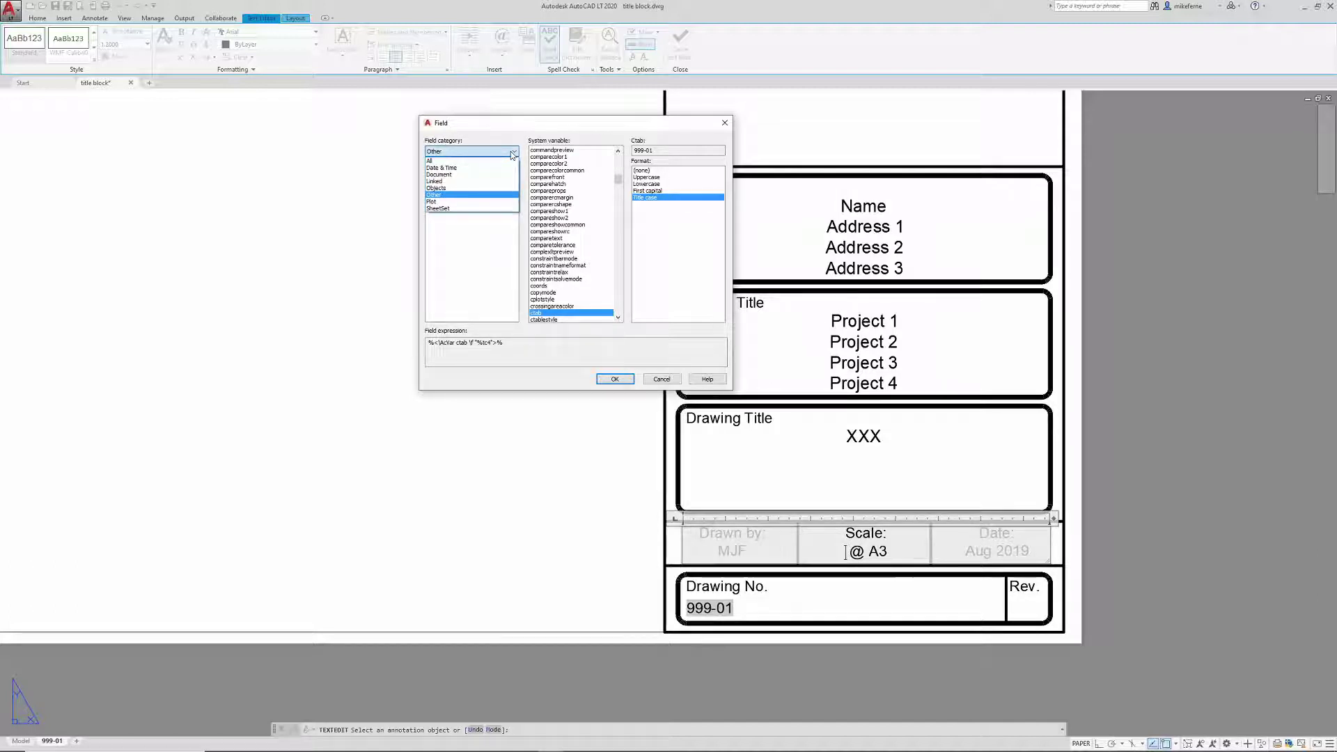
{"action": "left_click", "coordinate": [448, 188]}
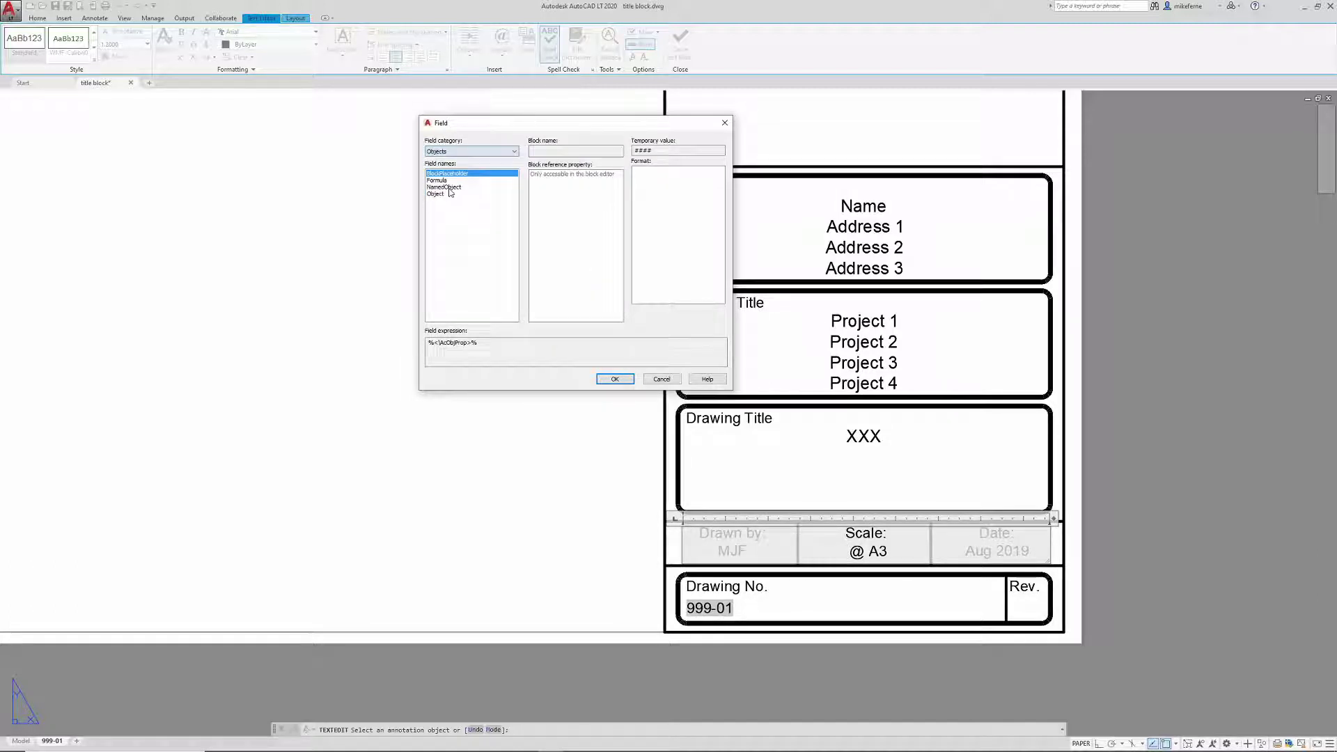
{"action": "left_click", "coordinate": [451, 194]}
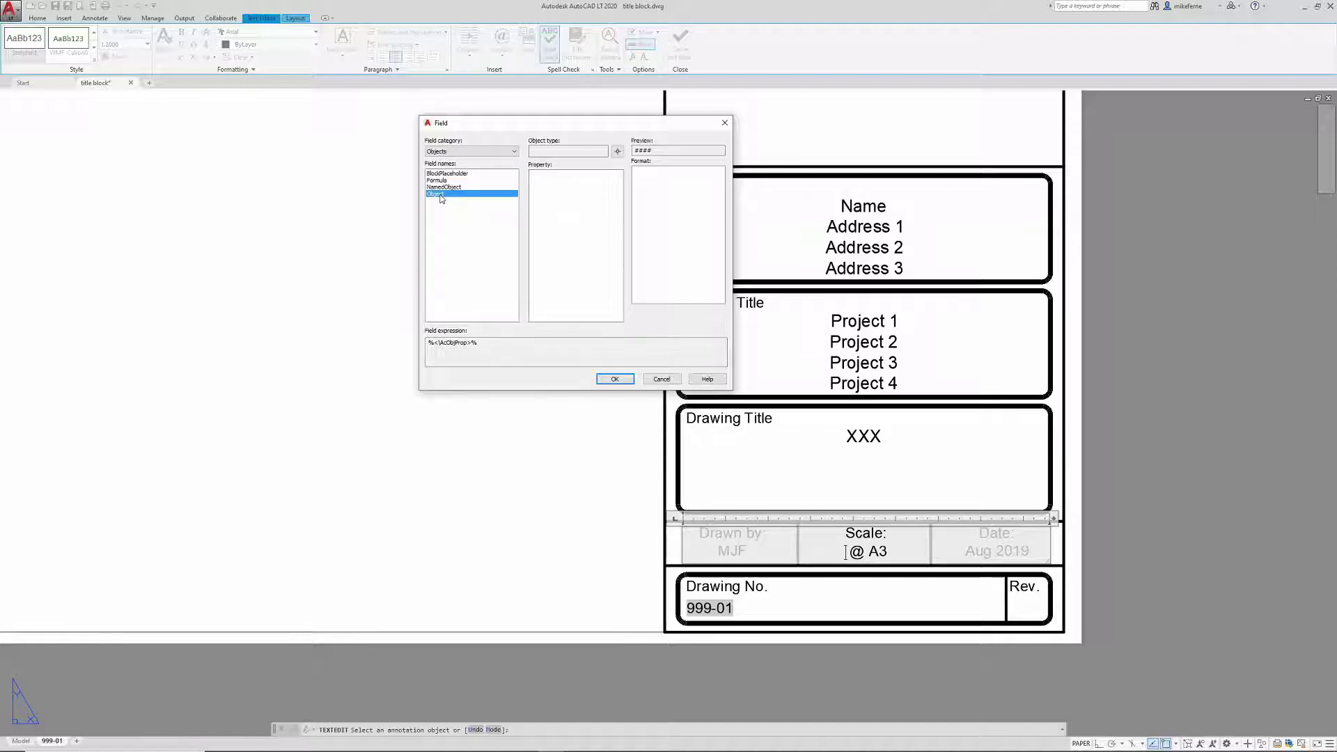
{"action": "left_click", "coordinate": [618, 152]}
{"action": "scroll", "coordinate": [480, 415], "scroll_direction": "down", "scroll_amount": 2}
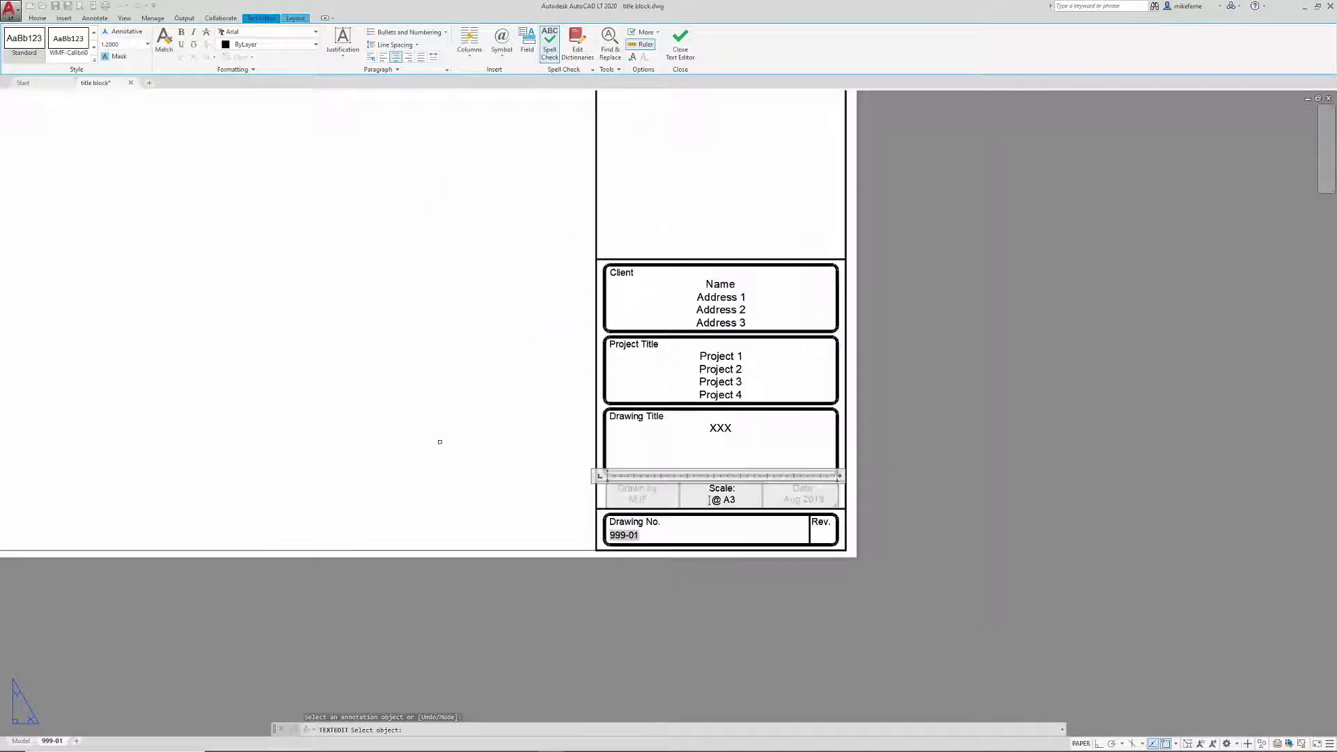
{"action": "left_click", "coordinate": [324, 550]}
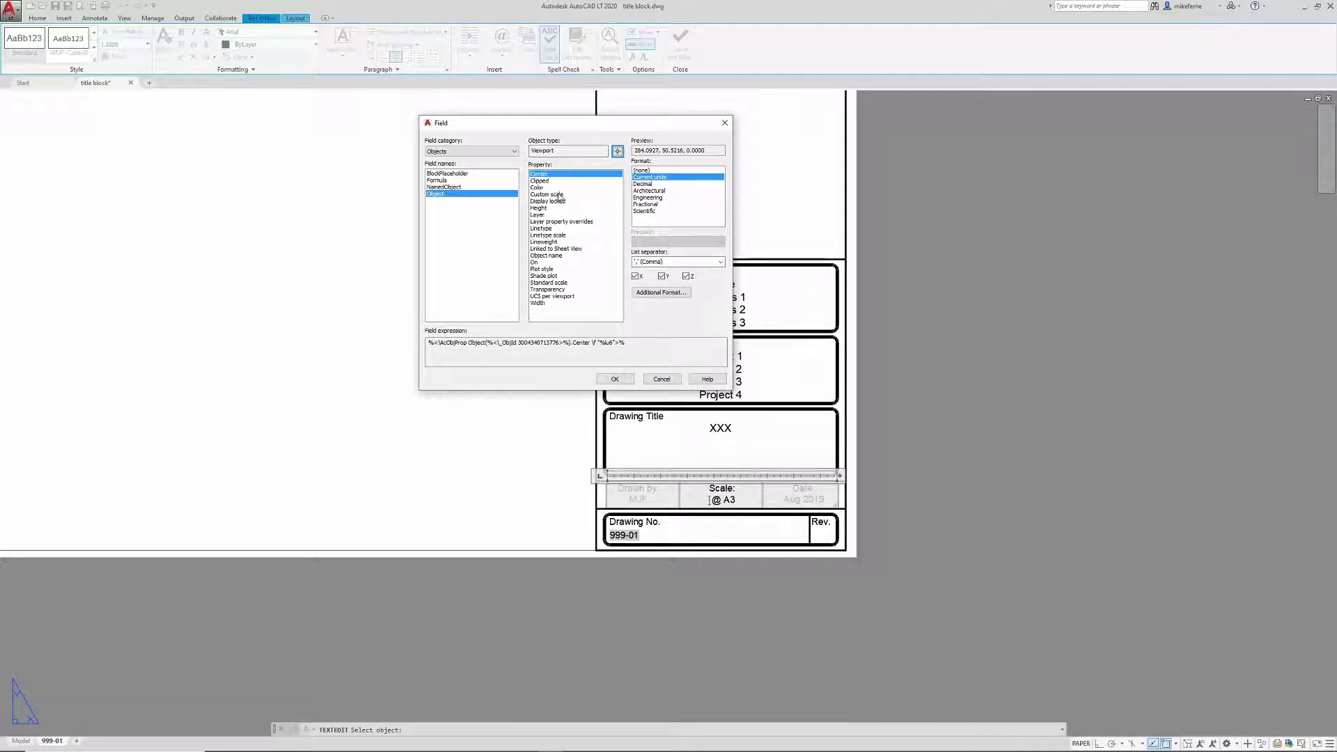
{"action": "left_click", "coordinate": [550, 195]}
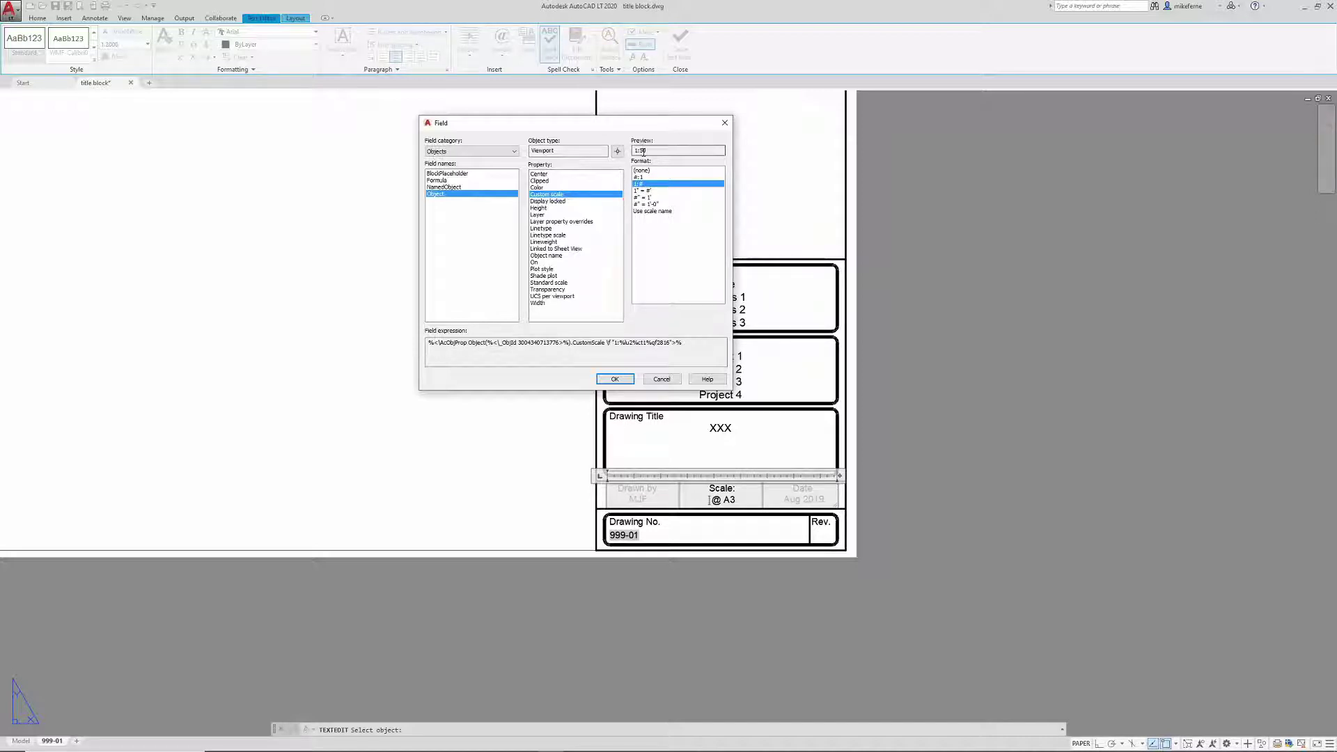
{"action": "left_click", "coordinate": [615, 380]}
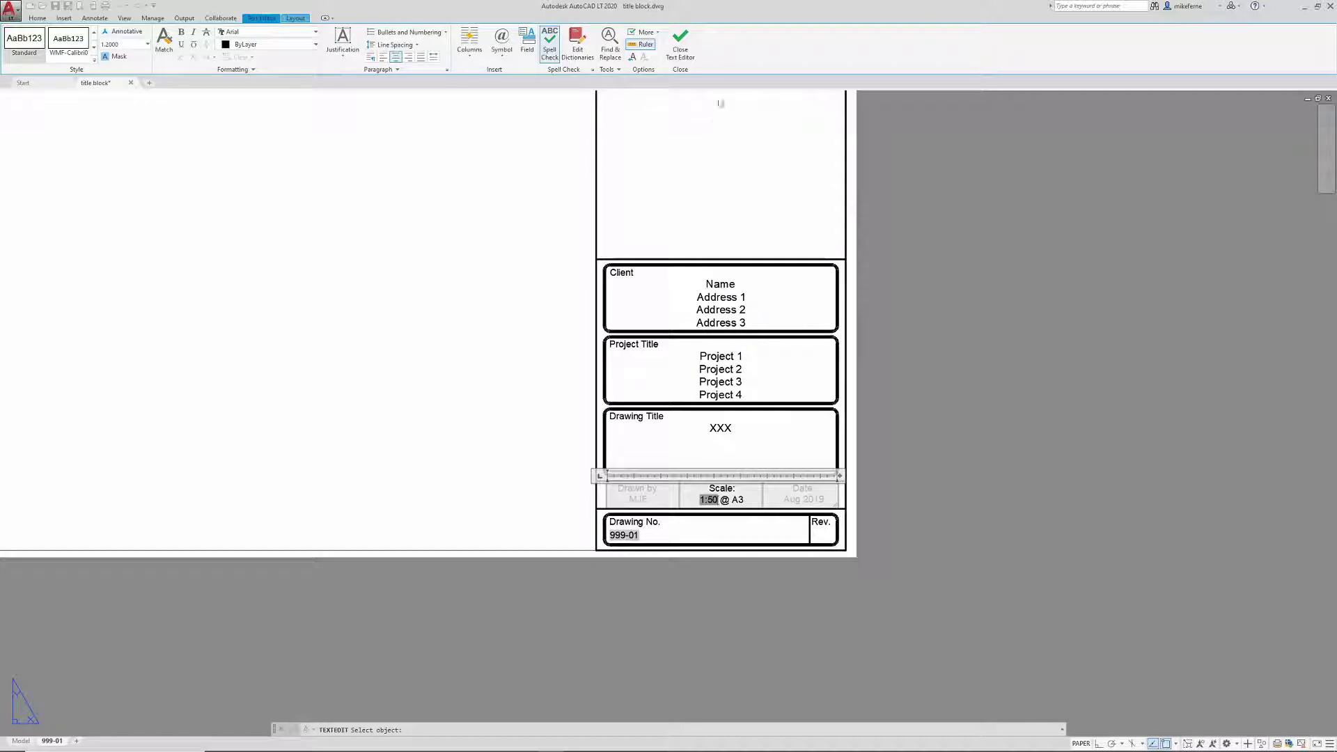
Close the Scale text editor and bring the layout viewport into view
{"action": "left_click", "coordinate": [687, 48]}
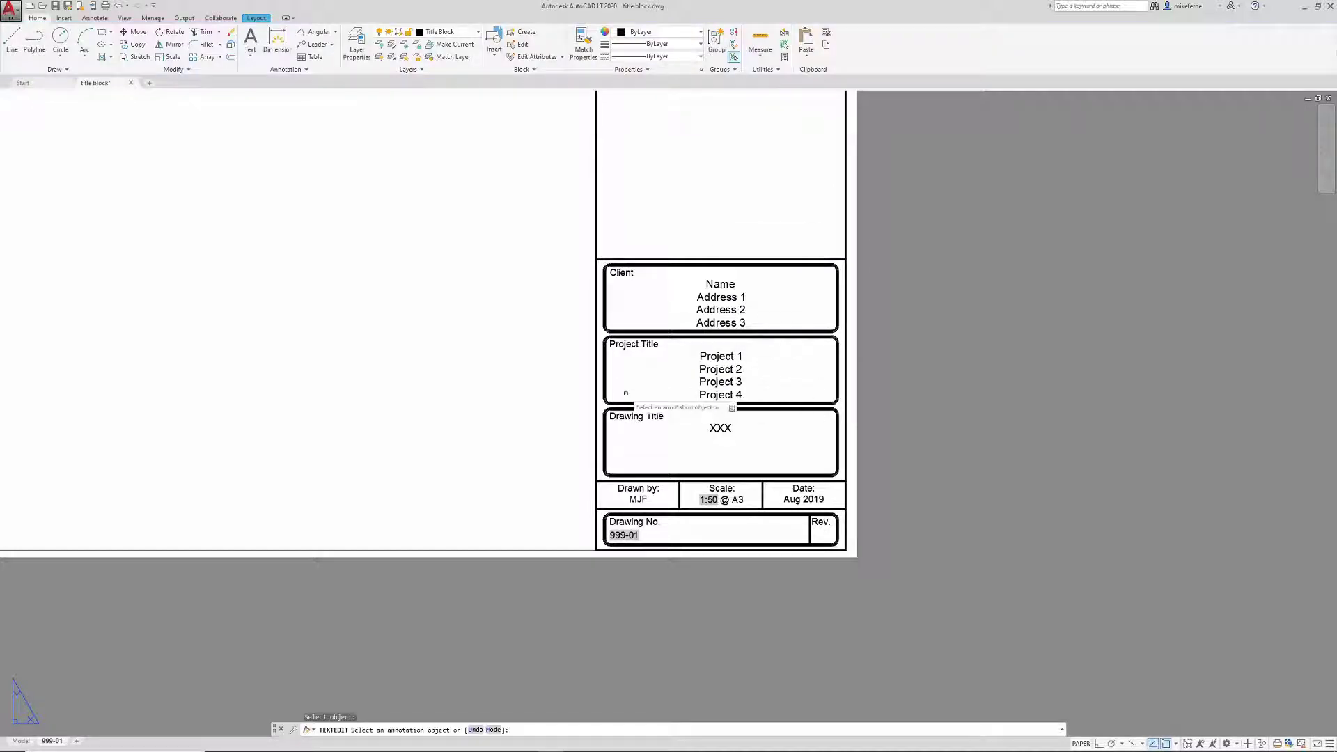
{"action": "right_click", "coordinate": [574, 393]}
{"action": "left_click", "coordinate": [604, 399]}
{"action": "scroll", "coordinate": [564, 397], "scroll_direction": "down", "scroll_amount": 2}
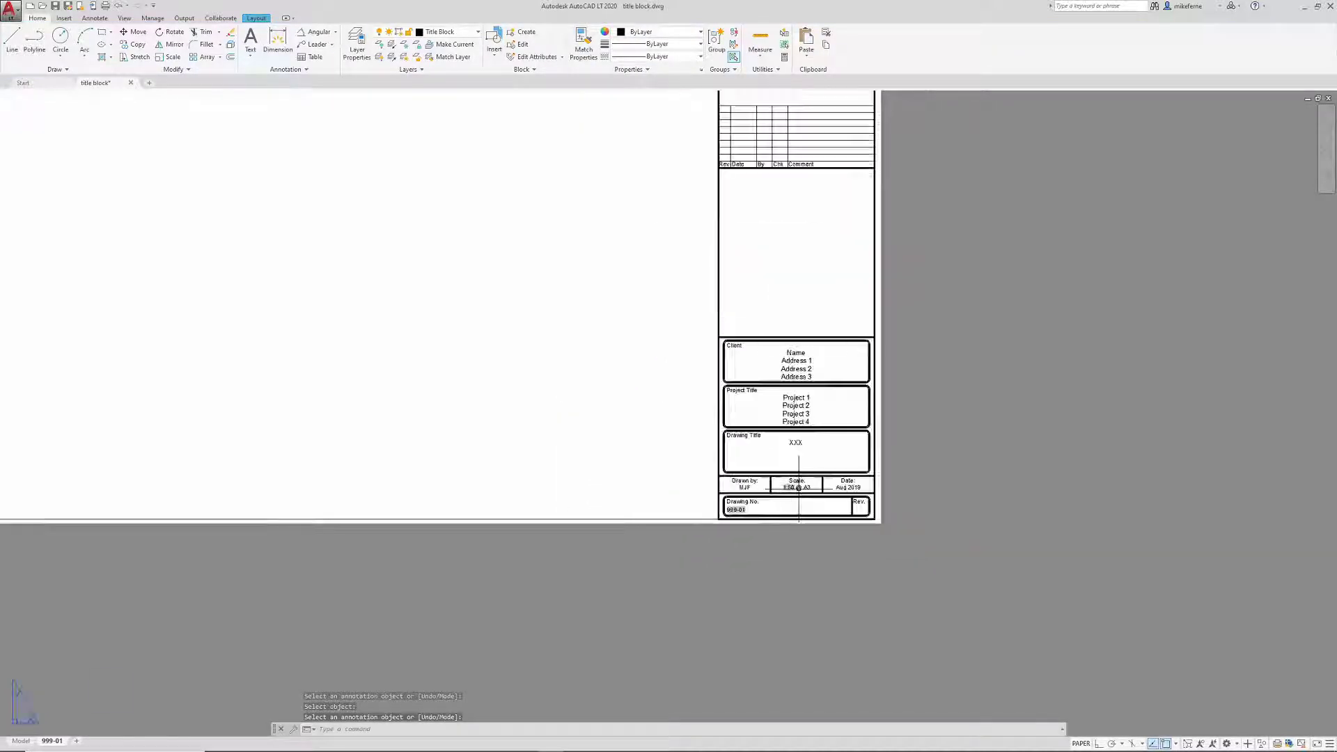
{"action": "scroll", "coordinate": [503, 365], "scroll_direction": "down", "scroll_amount": 2}
{"action": "scroll", "coordinate": [597, 379], "scroll_direction": "up", "scroll_amount": 4}
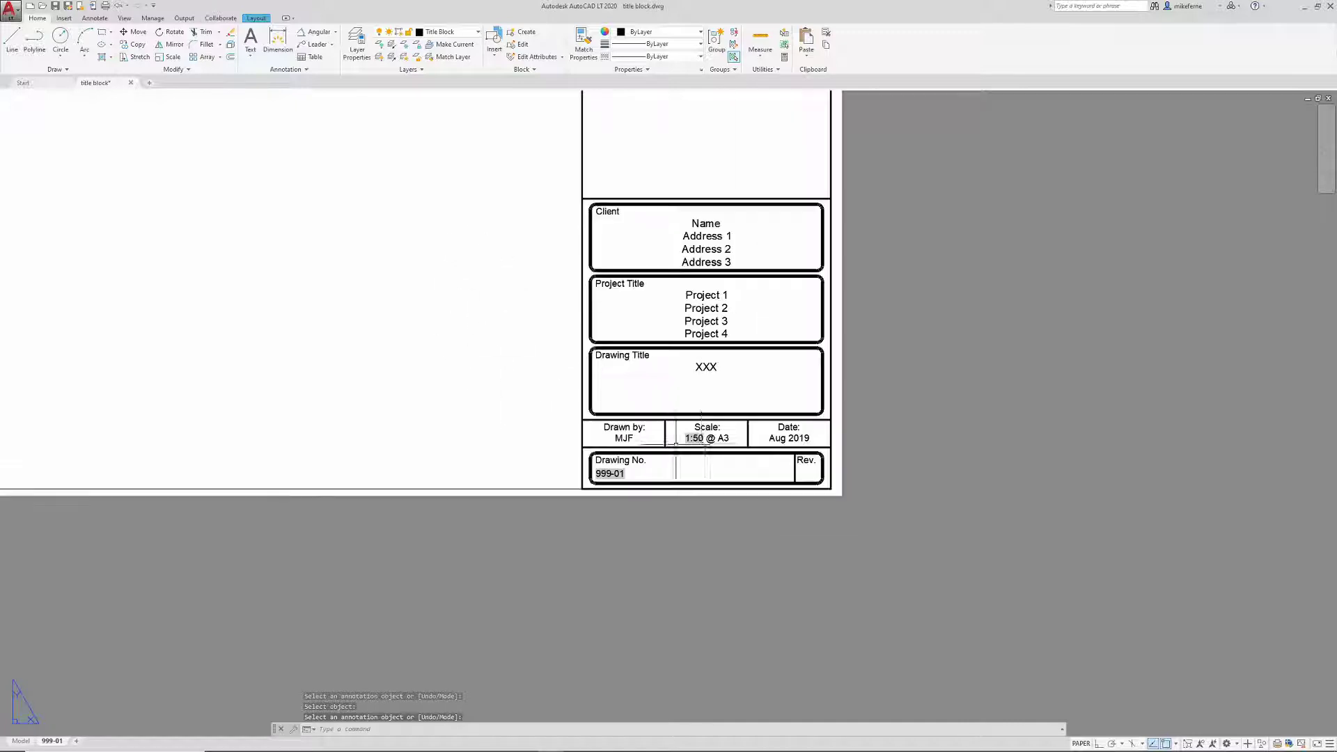
{"action": "scroll", "coordinate": [535, 346], "scroll_direction": "down", "scroll_amount": 2}
{"action": "middle_click_drag", "start_coordinate": [536, 346], "coordinate": [777, 410]}
Set the viewport scale to 1:100 with ZOOM Scale 1/100xp, then return to paper space
{"action": "double_click", "coordinate": [429, 312]}
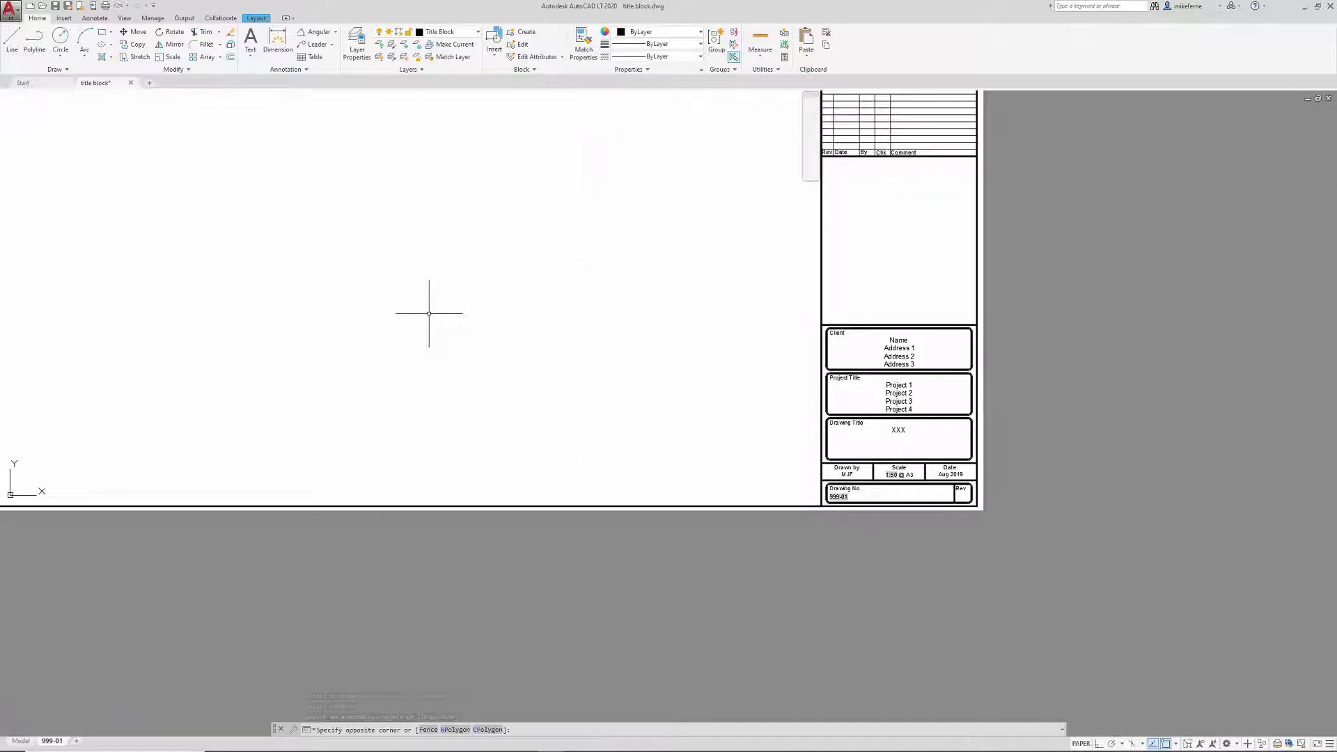
{"action": "type", "text": "z"}
{"action": "key", "text": "Return"}
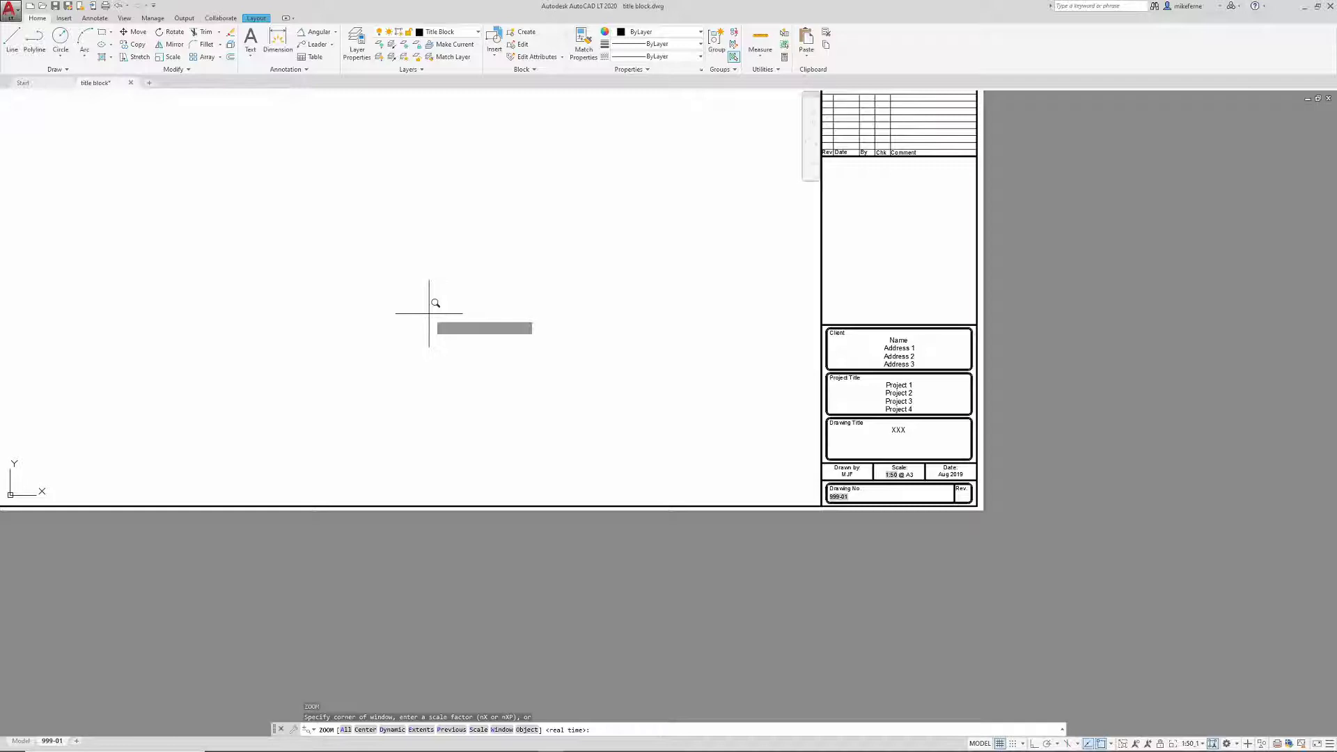
{"action": "type", "text": "s"}
{"action": "key", "text": "Return"}
{"action": "type", "text": "1/100xp"}
{"action": "key", "text": "Return"}
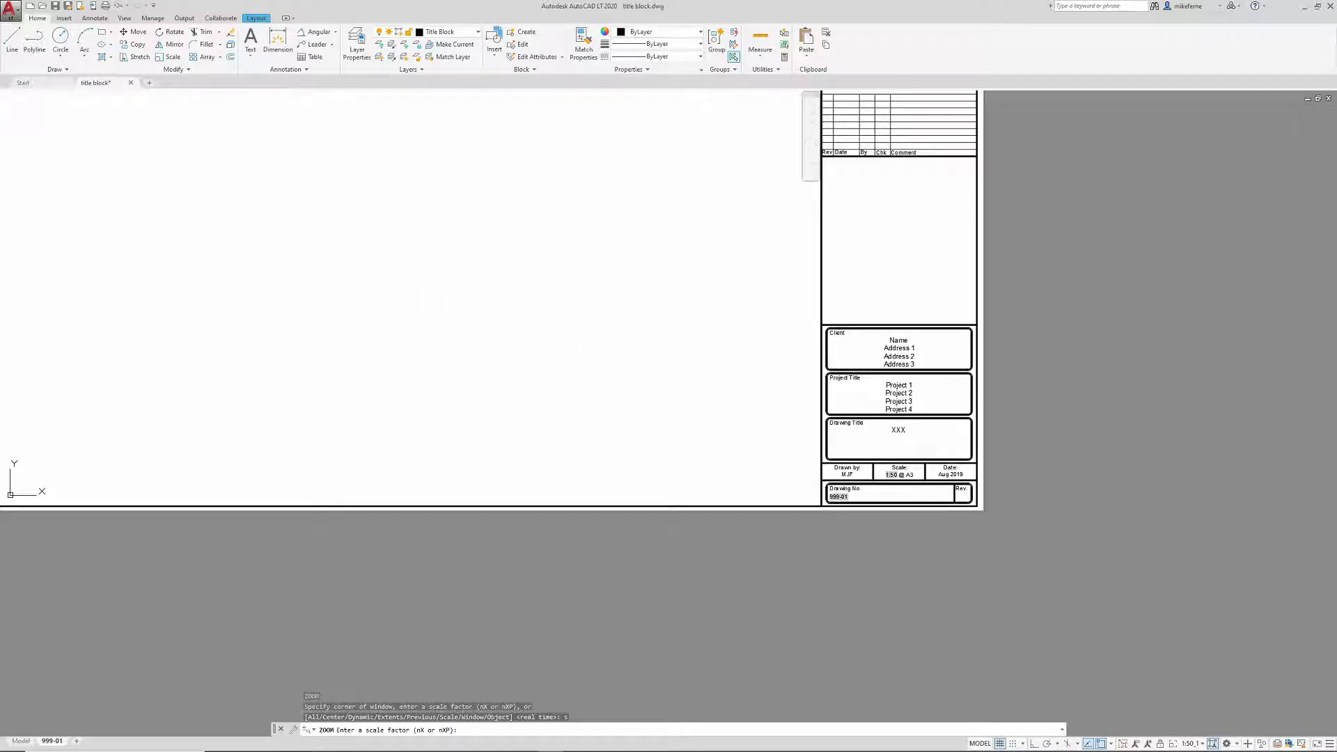
{"action": "double_click", "coordinate": [798, 607]}
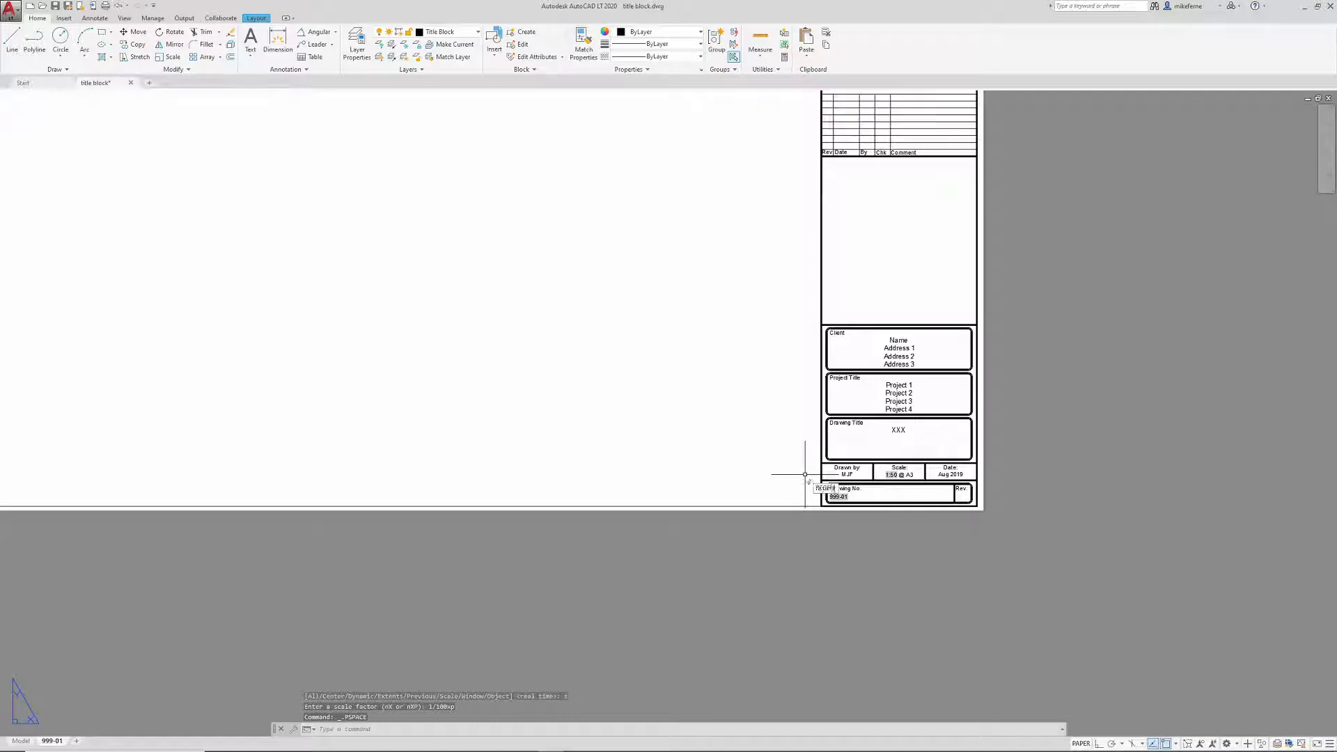
Zoom and pan to check the title block Scale now reads 1:100 @ A3
{"action": "scroll", "coordinate": [915, 467], "scroll_direction": "up", "scroll_amount": 6}
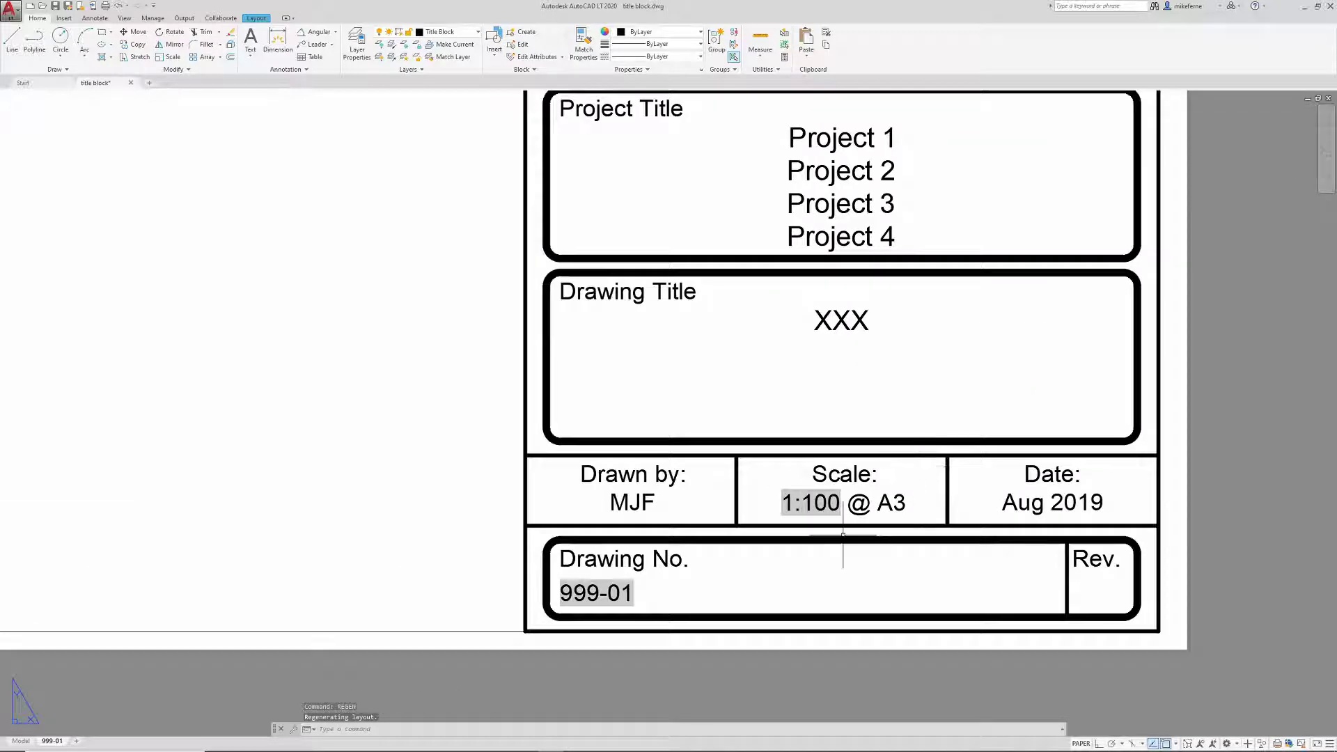
{"action": "scroll", "coordinate": [889, 504], "scroll_direction": "down", "scroll_amount": 2}
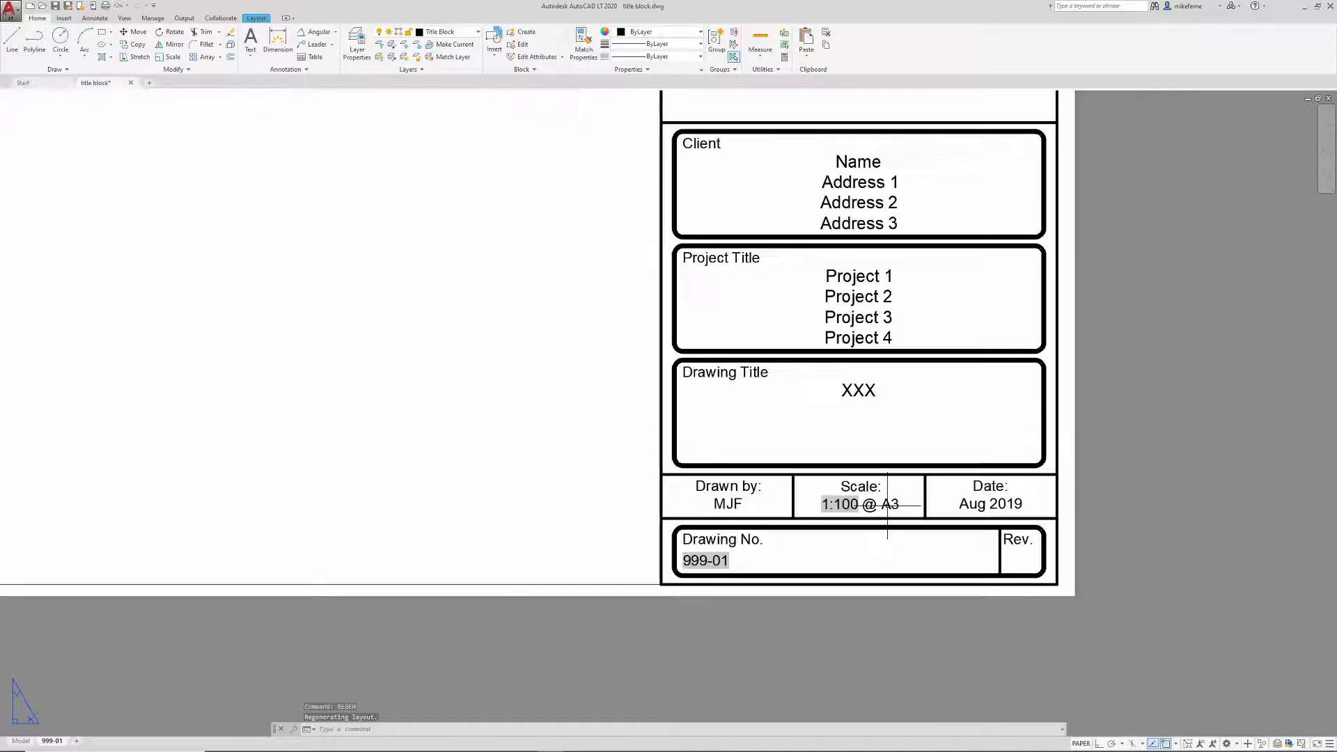
{"action": "scroll", "coordinate": [888, 504], "scroll_direction": "down", "scroll_amount": 4}
{"action": "scroll", "coordinate": [580, 370], "scroll_direction": "up", "scroll_amount": 1}
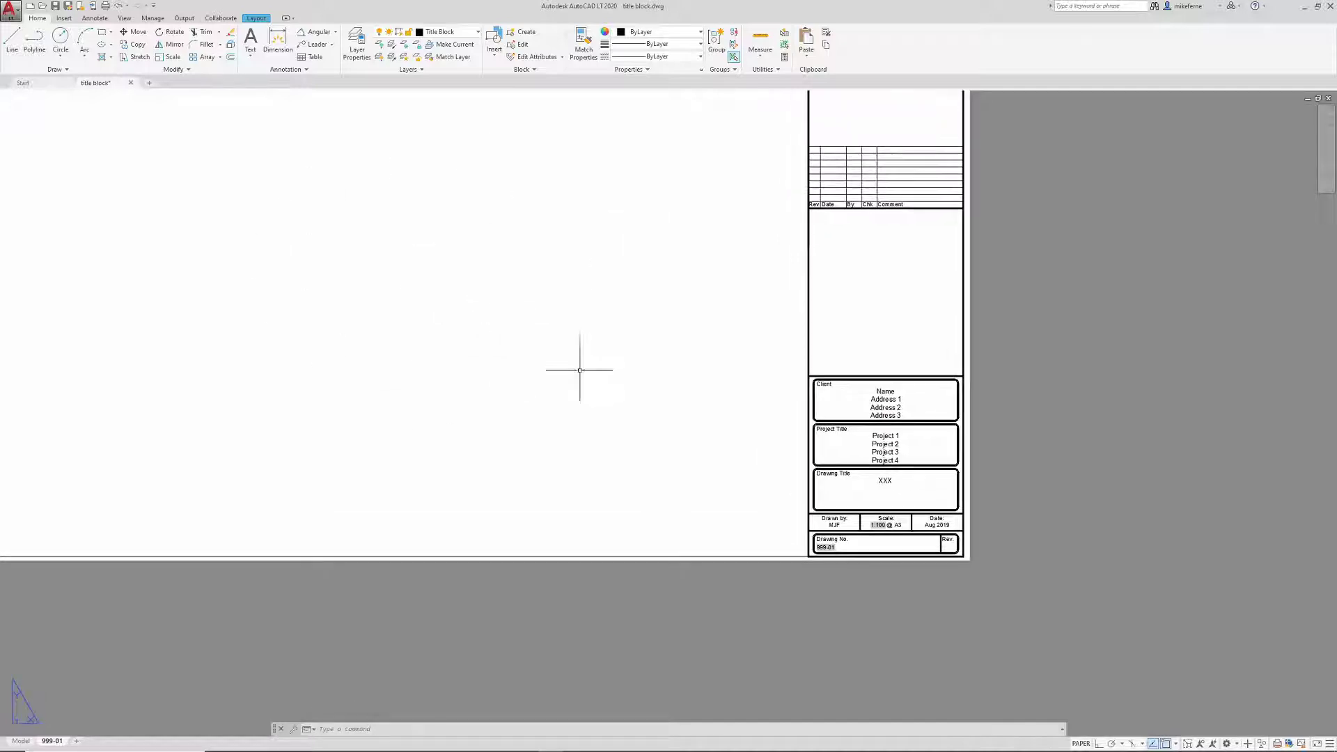
{"action": "scroll", "coordinate": [880, 527], "scroll_direction": "up", "scroll_amount": 3}
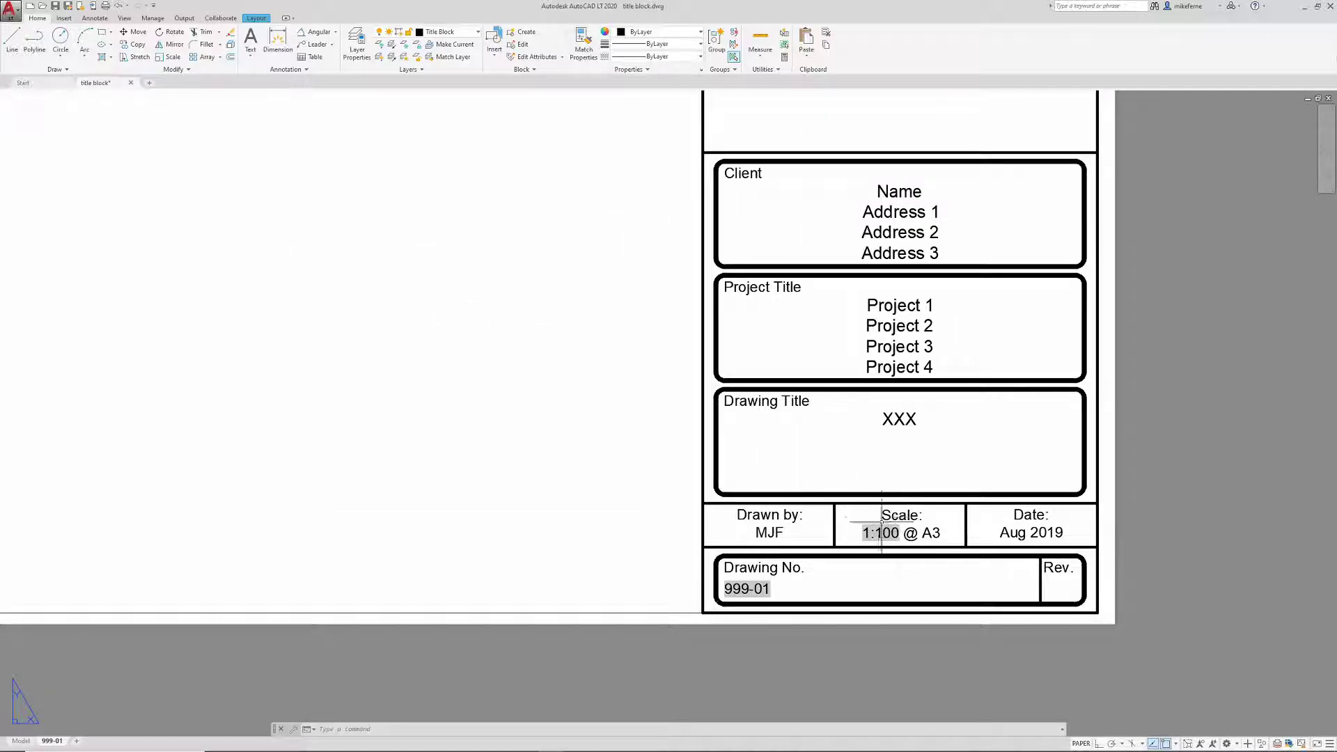
{"action": "scroll", "coordinate": [881, 523], "scroll_direction": "down", "scroll_amount": 2}
{"action": "middle_click_drag", "start_coordinate": [731, 403], "coordinate": [821, 467]}
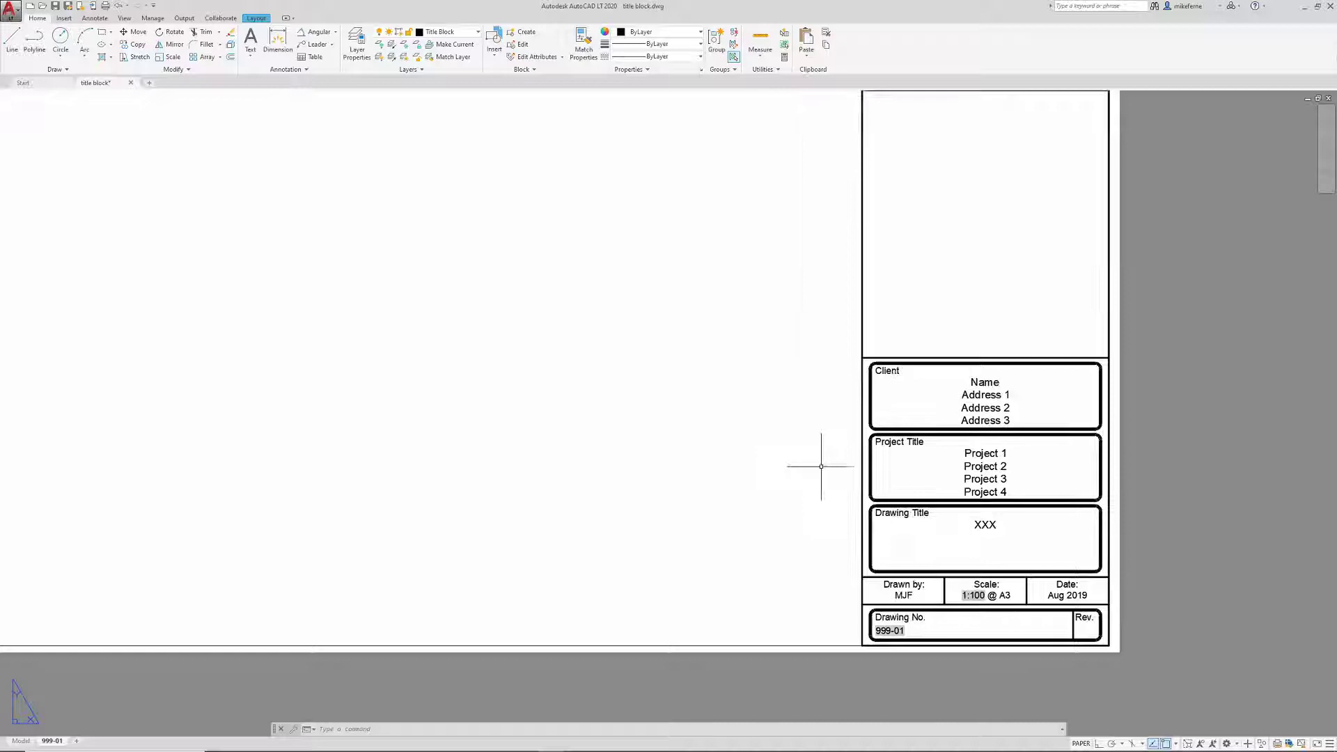
{"action": "scroll", "coordinate": [696, 445], "scroll_direction": "down", "scroll_amount": 2}
{"action": "scroll", "coordinate": [719, 380], "scroll_direction": "up", "scroll_amount": 2}
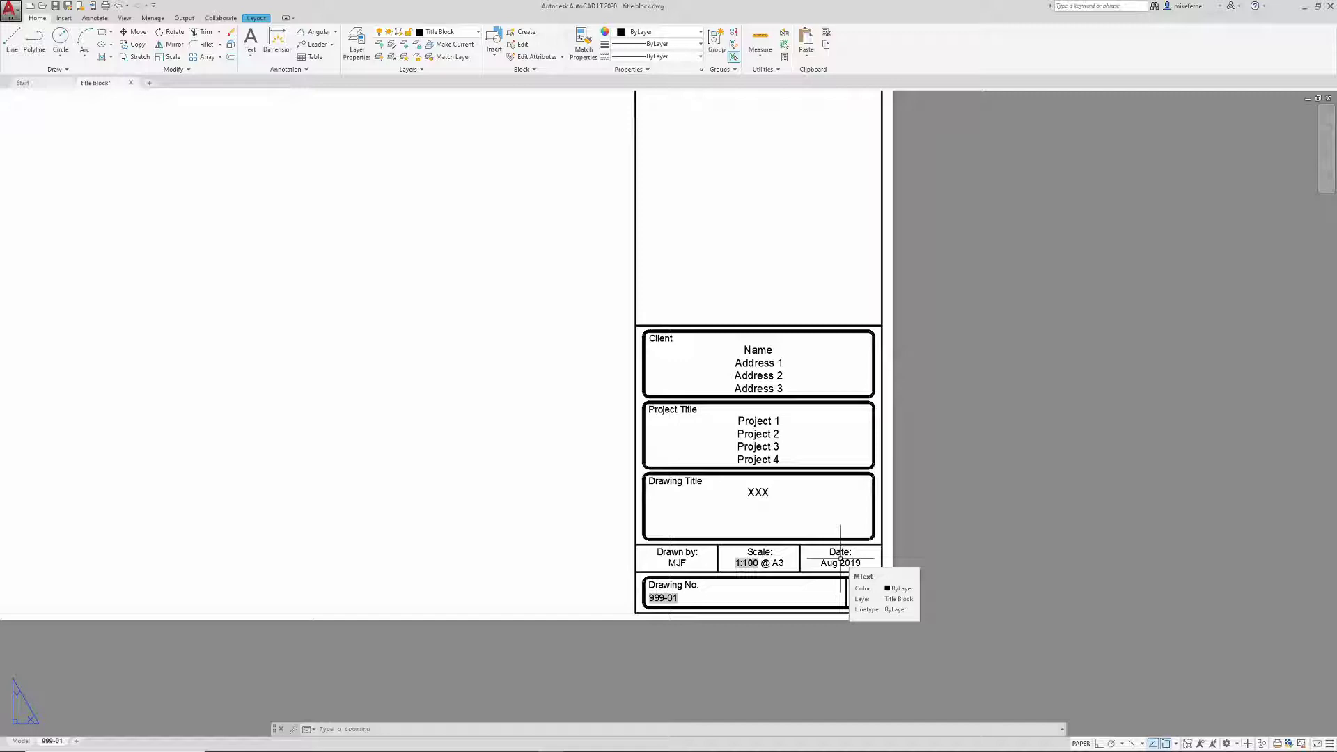
{"action": "scroll", "coordinate": [839, 561], "scroll_direction": "up", "scroll_amount": 2}
{"action": "scroll", "coordinate": [839, 561], "scroll_direction": "down", "scroll_amount": 2}
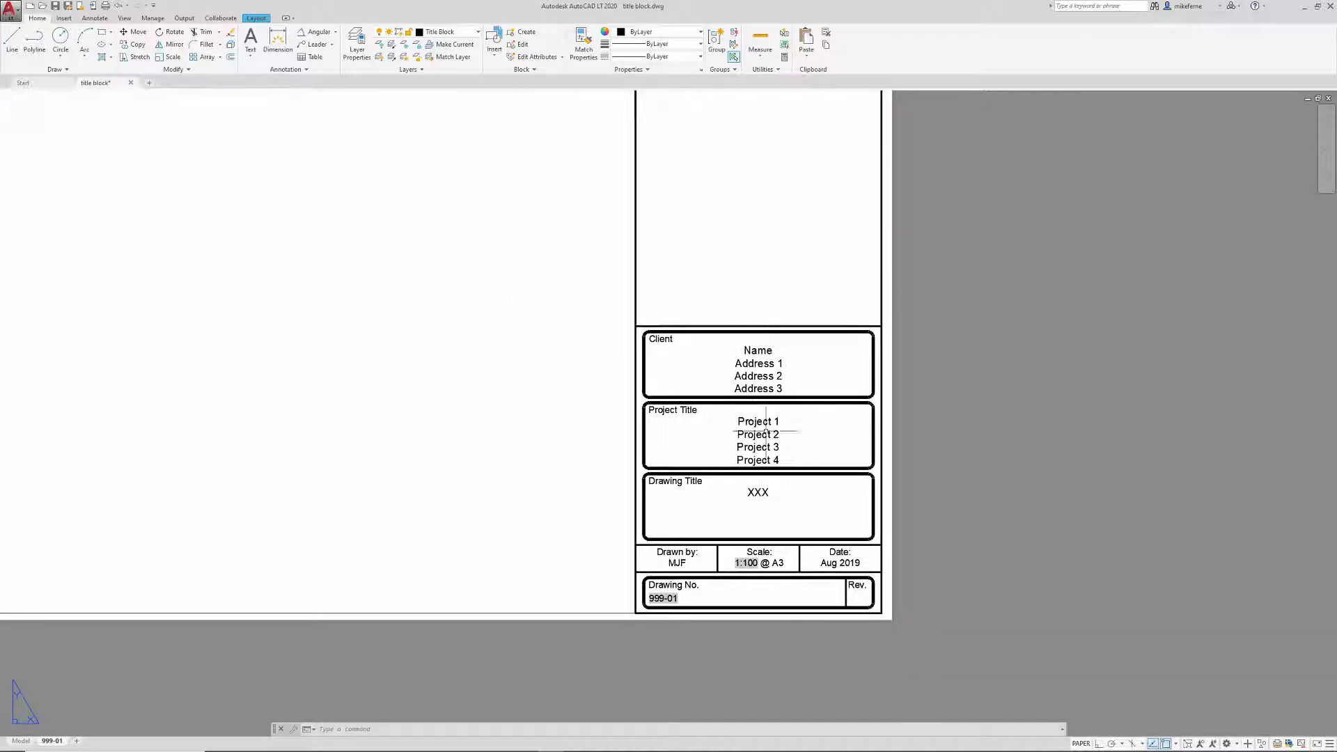
{"action": "scroll", "coordinate": [752, 334], "scroll_direction": "down", "scroll_amount": 2}
{"action": "middle_click_drag", "start_coordinate": [707, 369], "coordinate": [731, 397]}
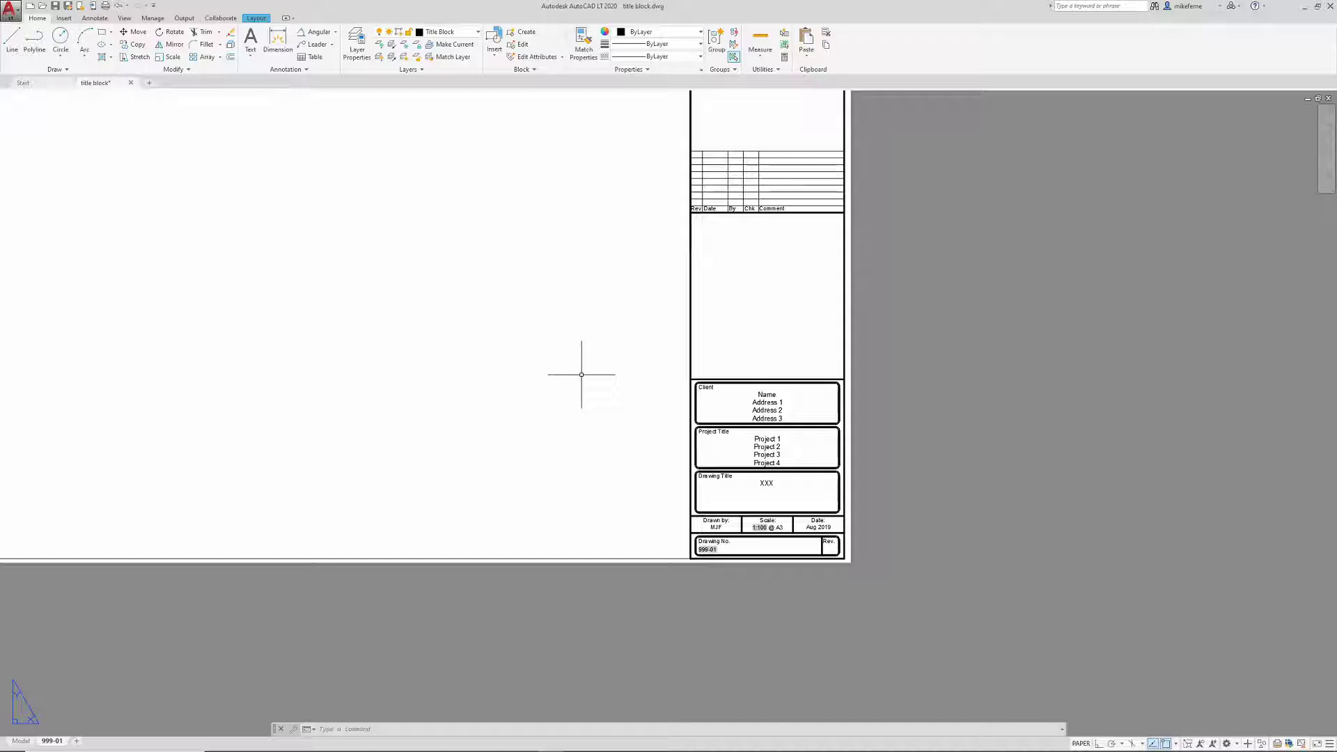
Open Drawing Properties with DWGPROPS and switch to the Custom properties page
{"action": "type", "text": "DWGPROPS"}
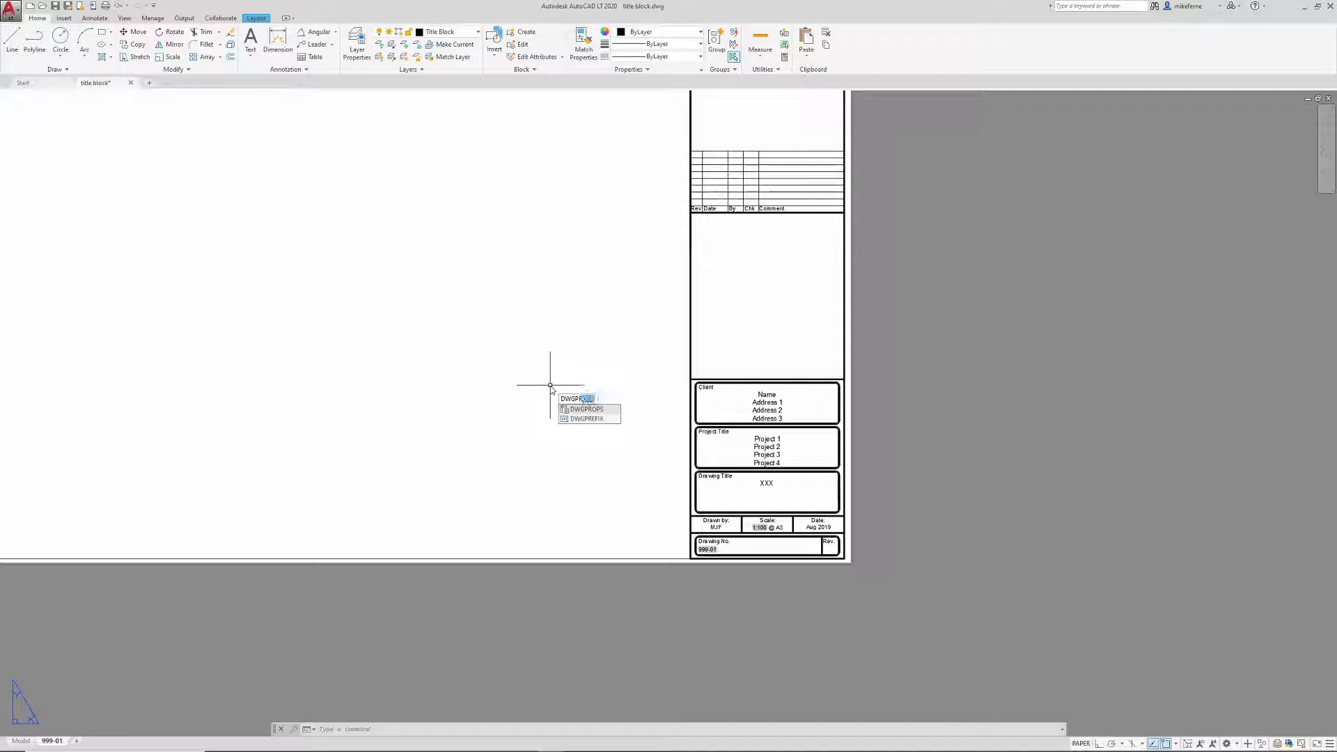
{"action": "key", "text": "Return"}
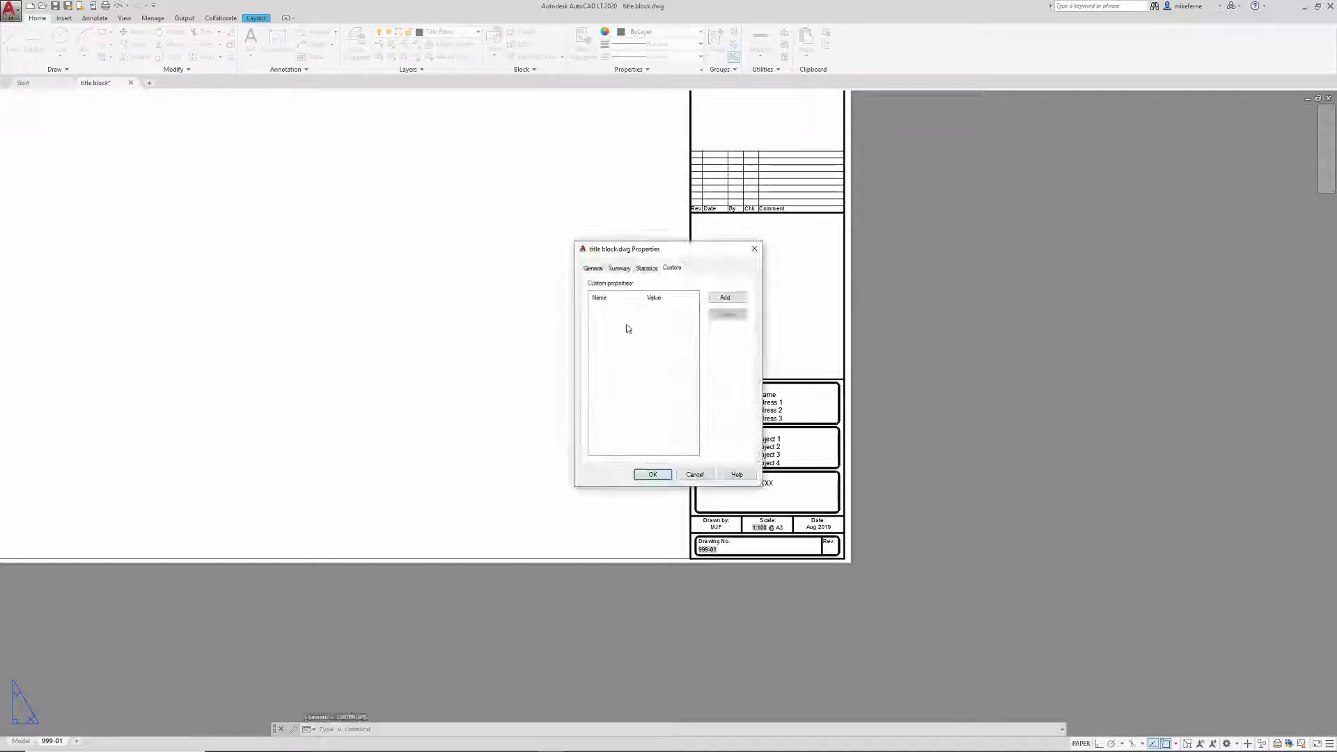
{"action": "left_click", "coordinate": [619, 269]}
{"action": "left_click", "coordinate": [647, 269]}
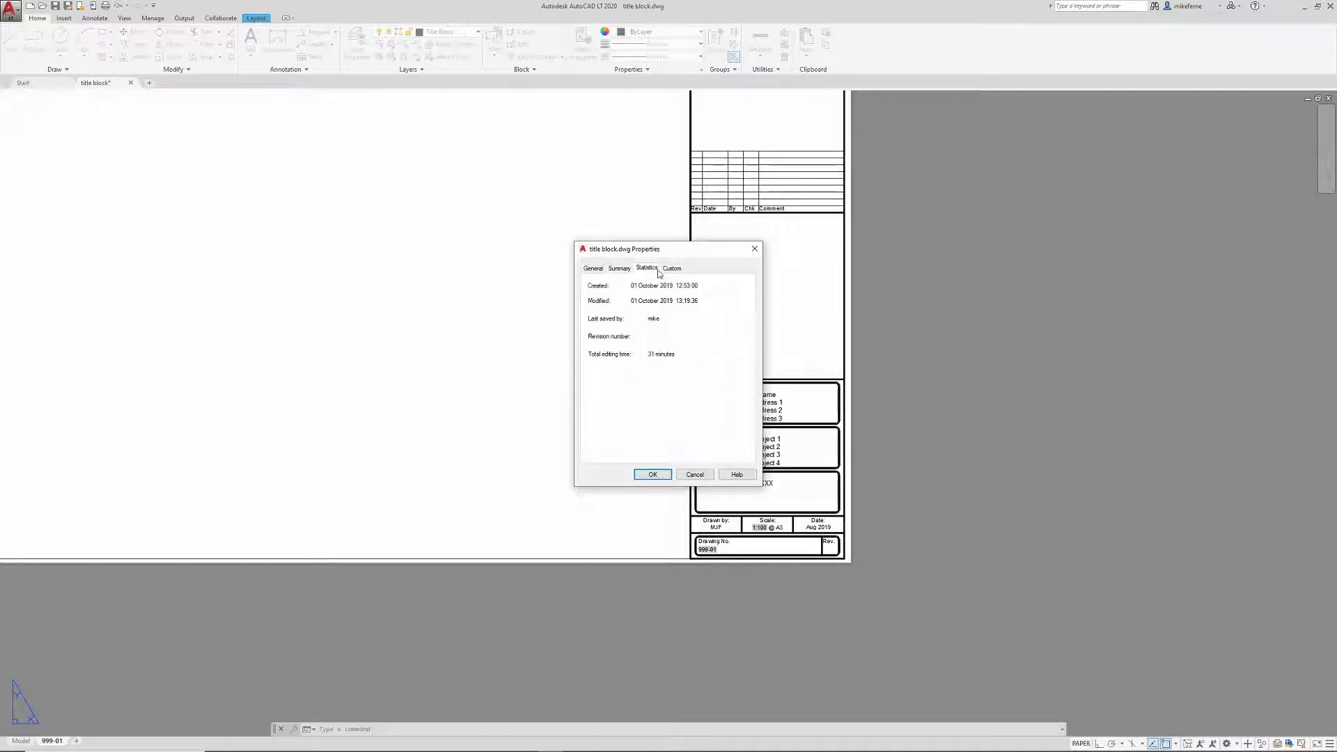
{"action": "left_click", "coordinate": [671, 268]}
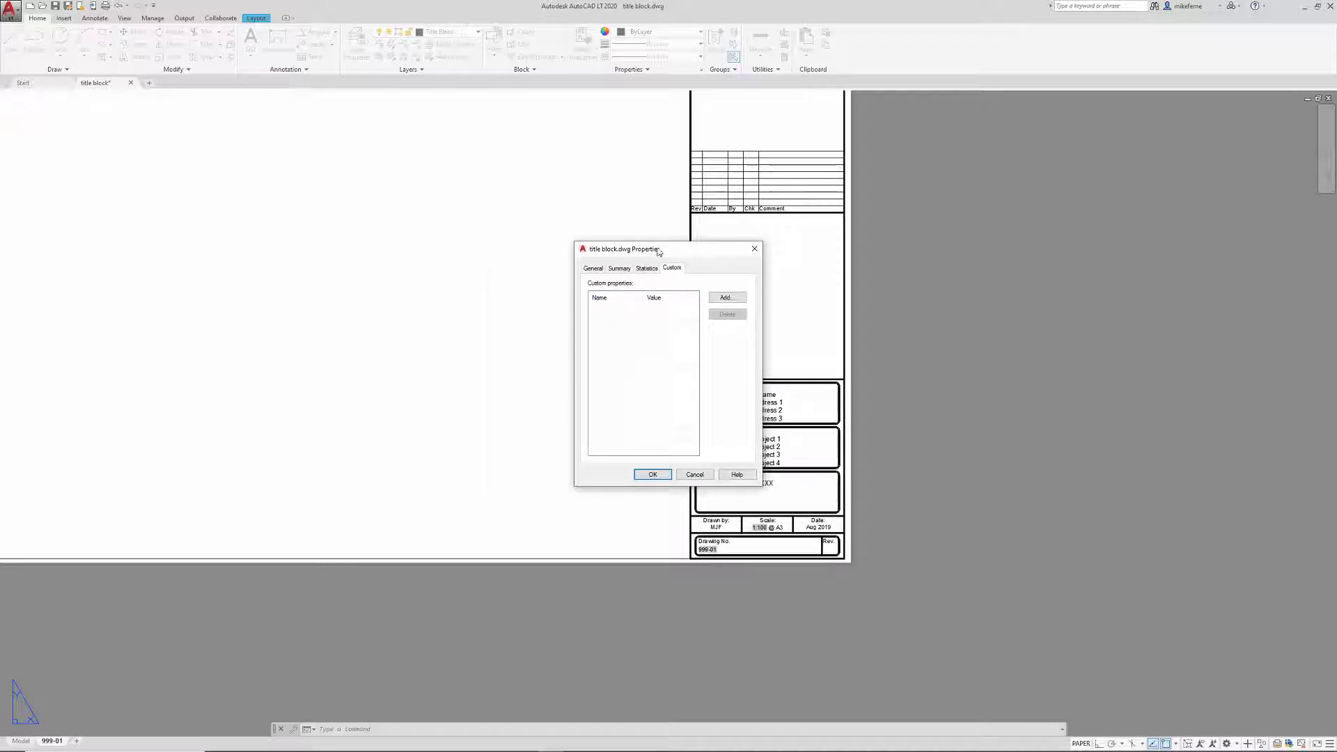
{"action": "left_click_drag", "start_coordinate": [658, 252], "coordinate": [568, 258]}
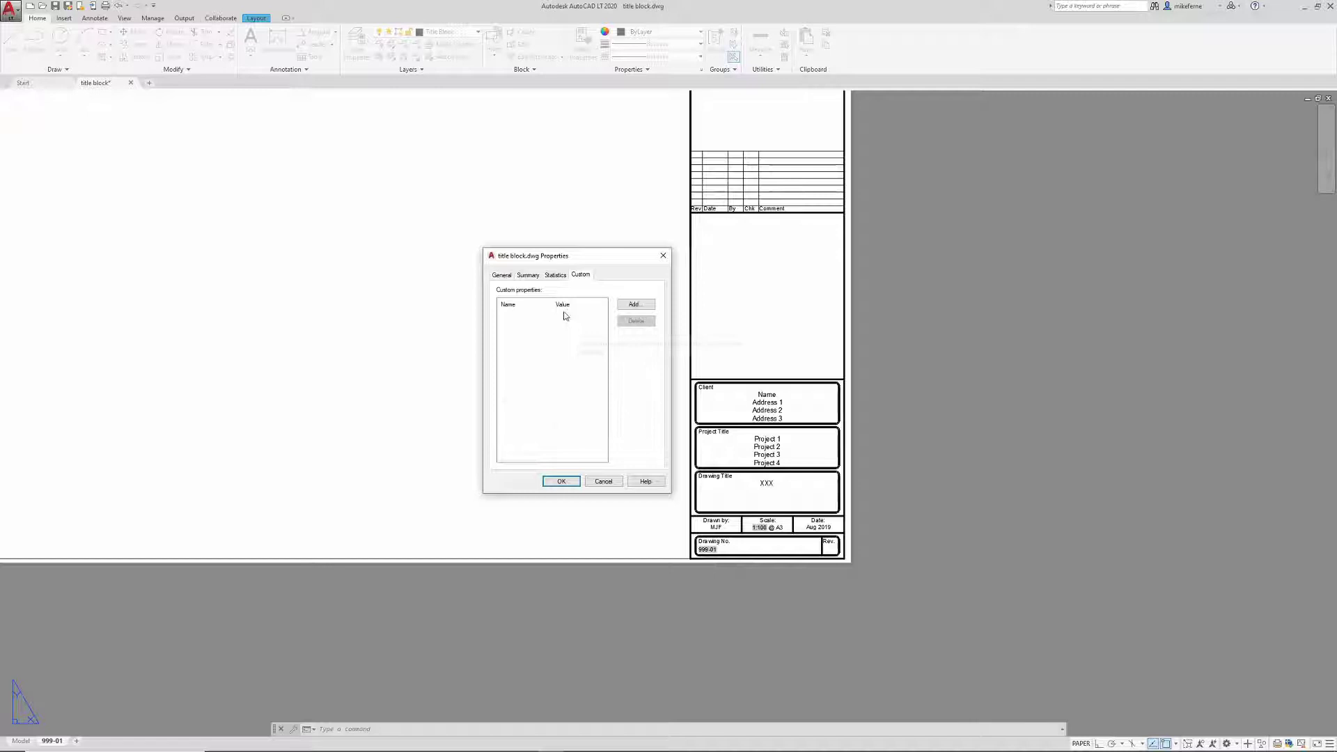
Add custom properties Clients Name = Name and Clients Address 1 = X
{"action": "left_click", "coordinate": [635, 304]}
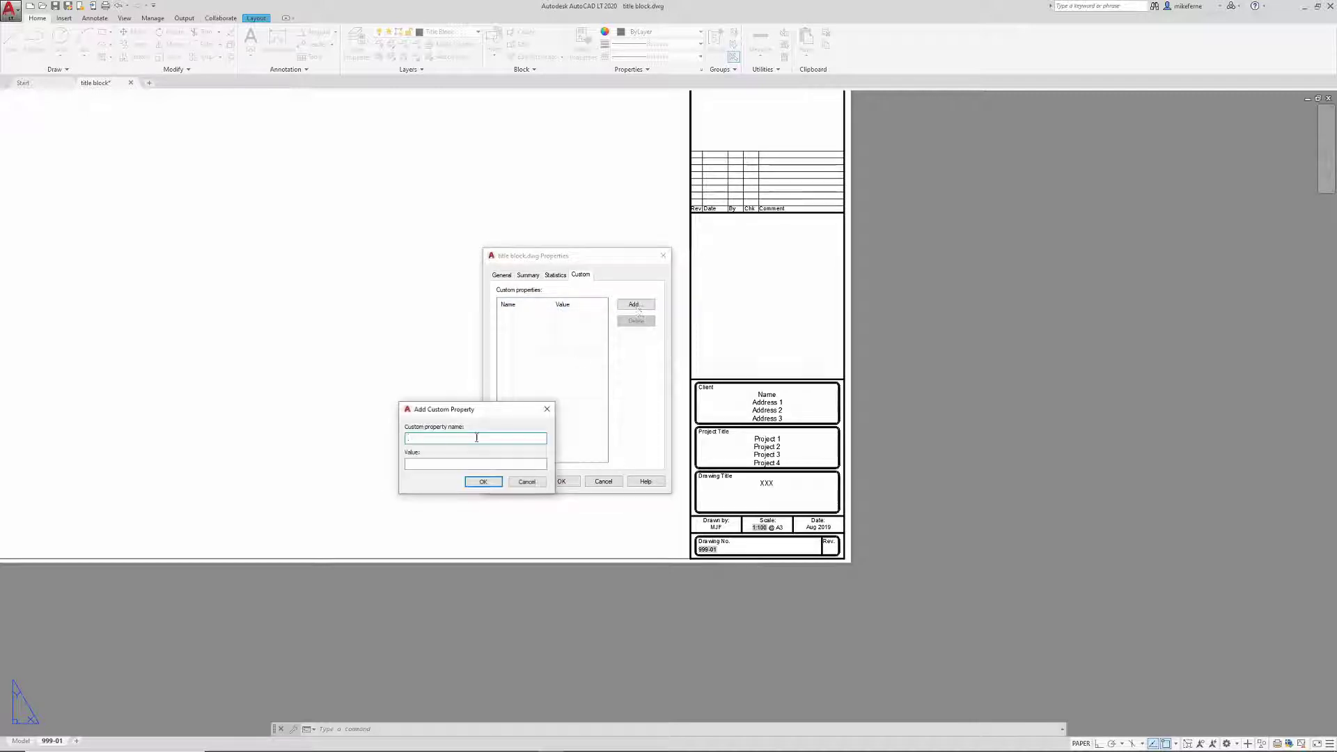
{"action": "type", "text": "Clients Name"}
{"action": "key", "text": "Tab"}
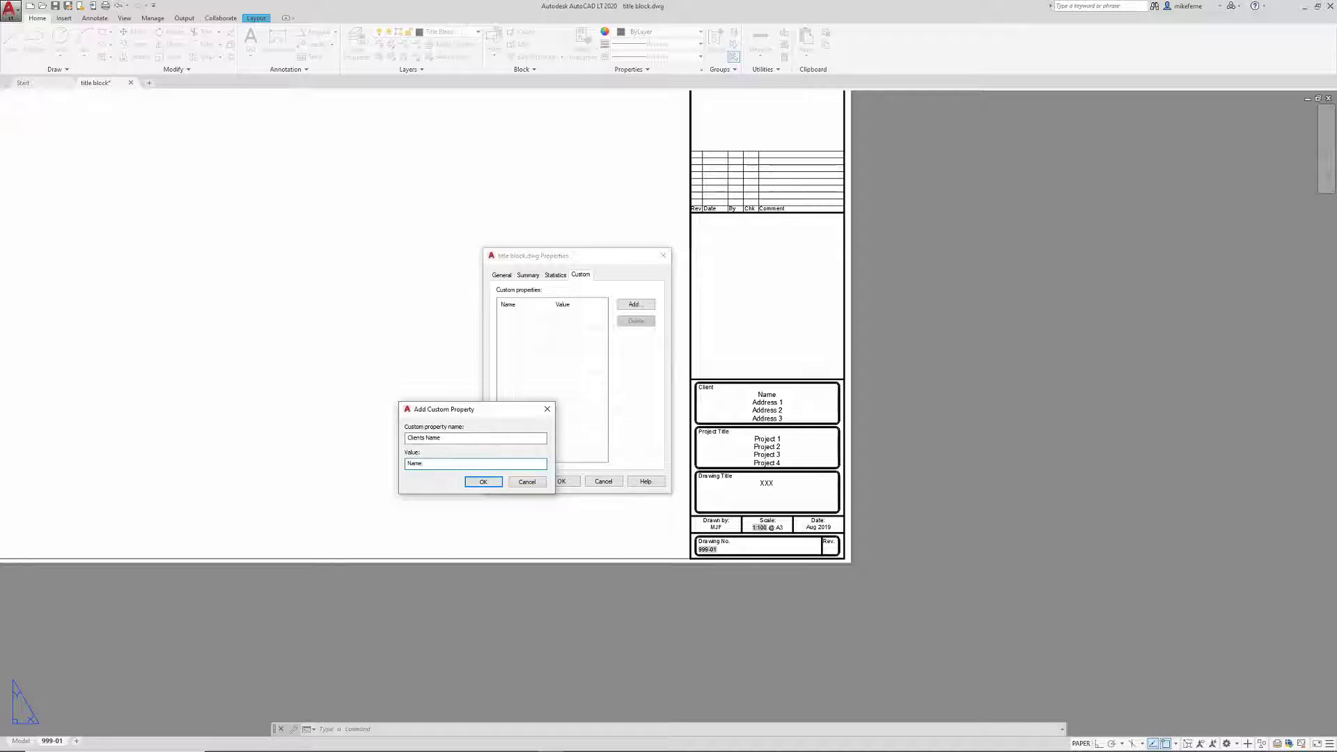
{"action": "left_click", "coordinate": [478, 482]}
{"action": "left_click", "coordinate": [636, 305]}
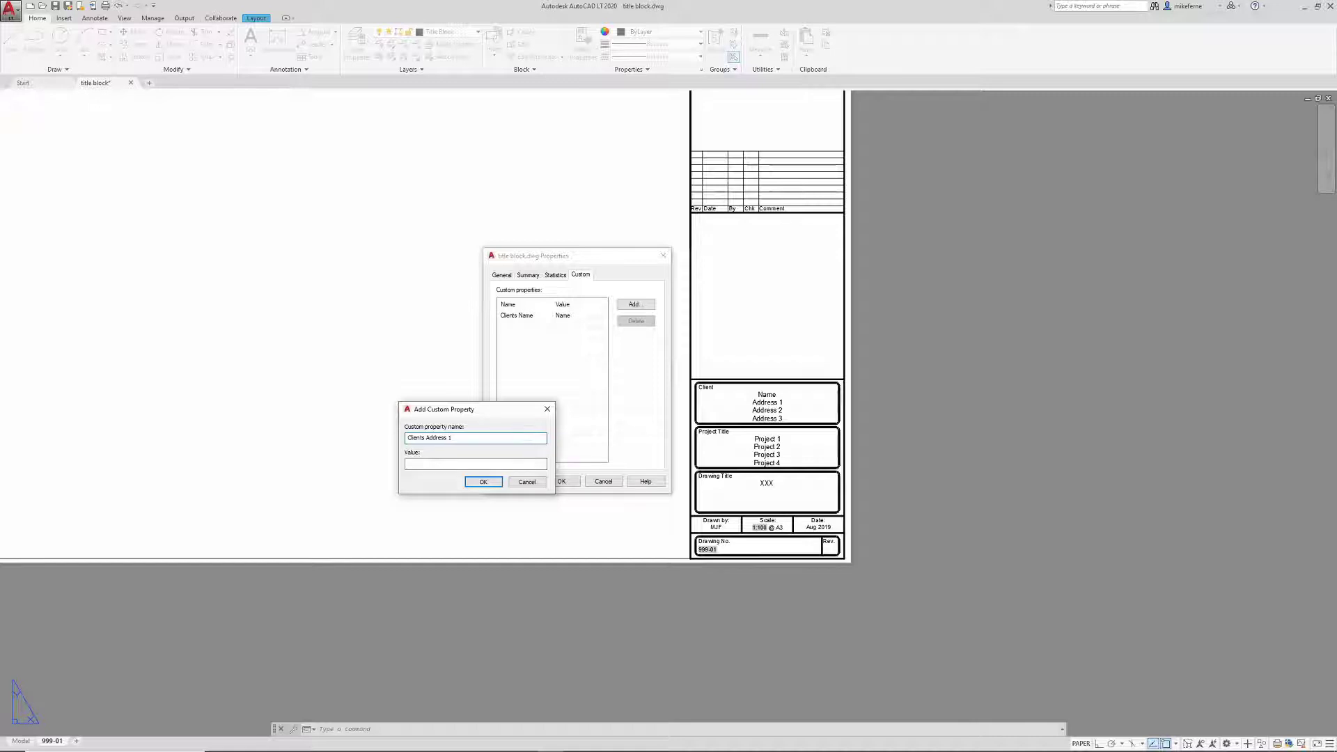
{"action": "left_click", "coordinate": [447, 465]}
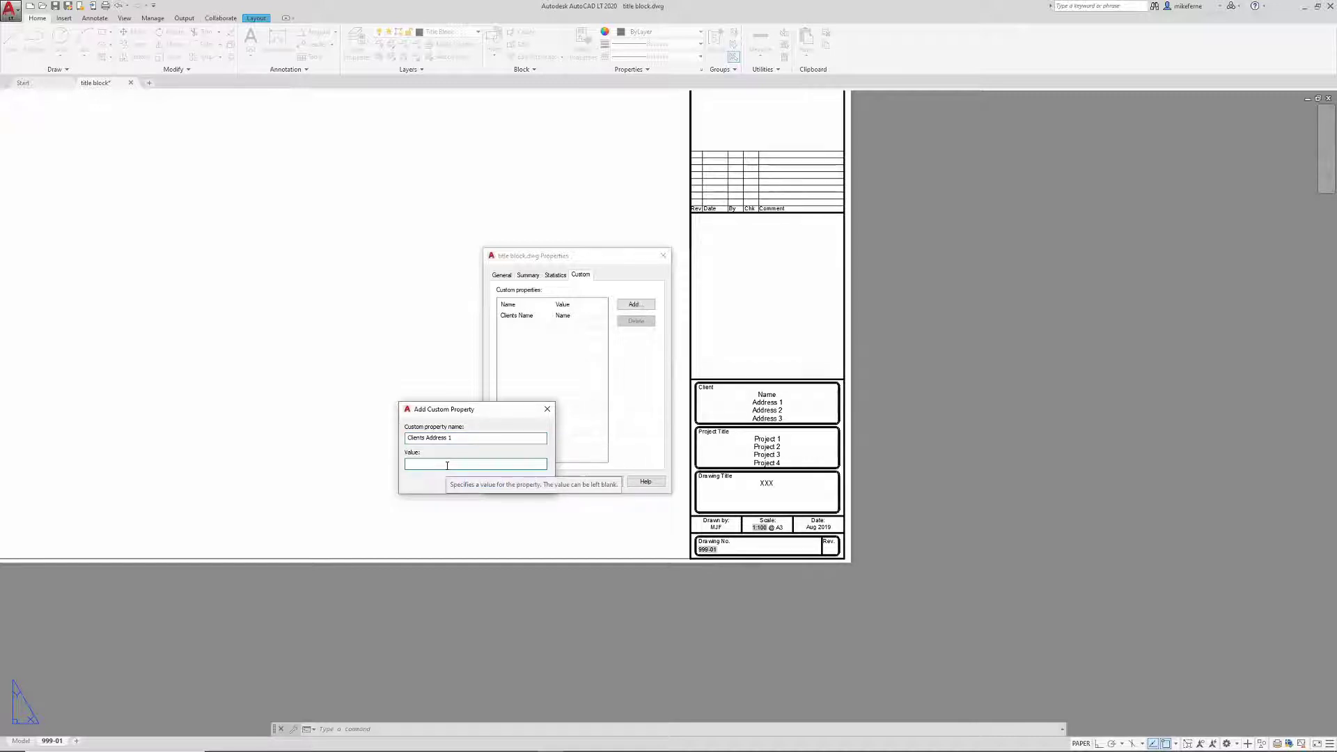
{"action": "type", "text": "X"}
{"action": "left_click", "coordinate": [482, 482]}
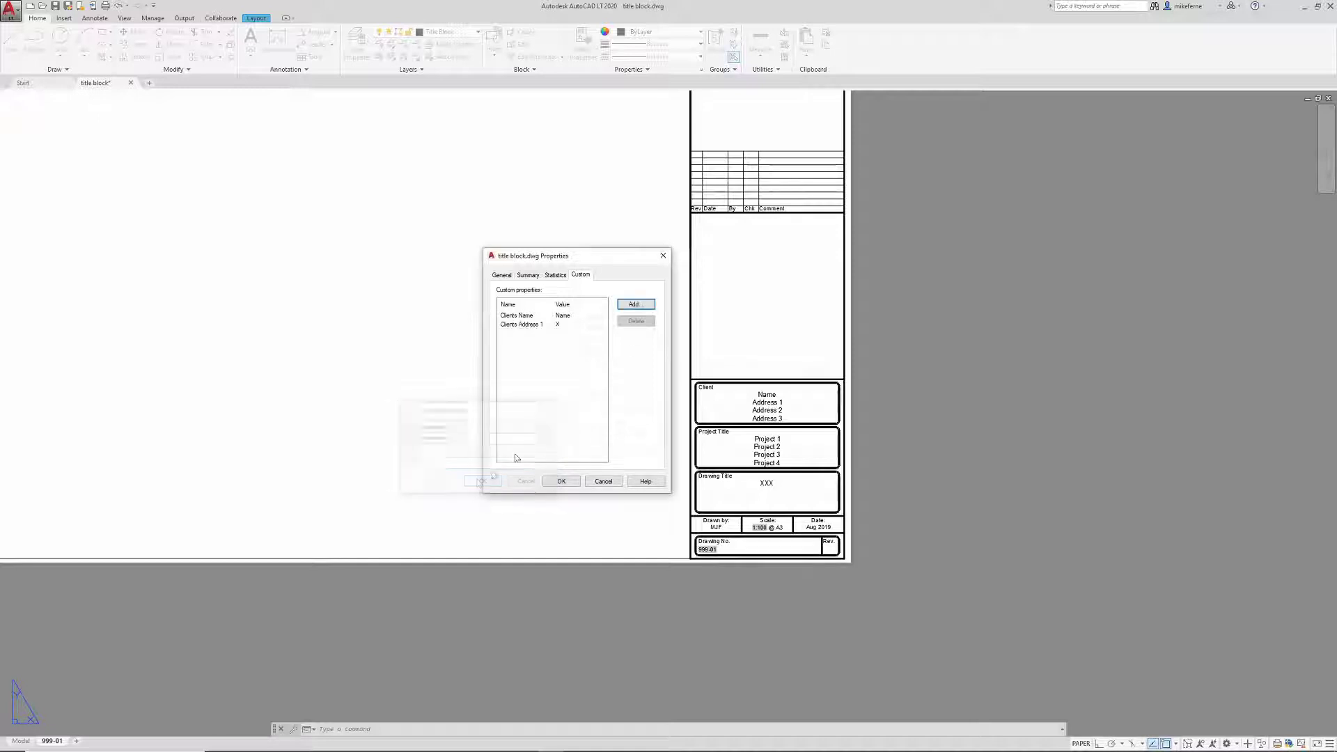
Add custom properties Clients Address 2 and Clients Address 3, each with value x
{"action": "left_click", "coordinate": [636, 305]}
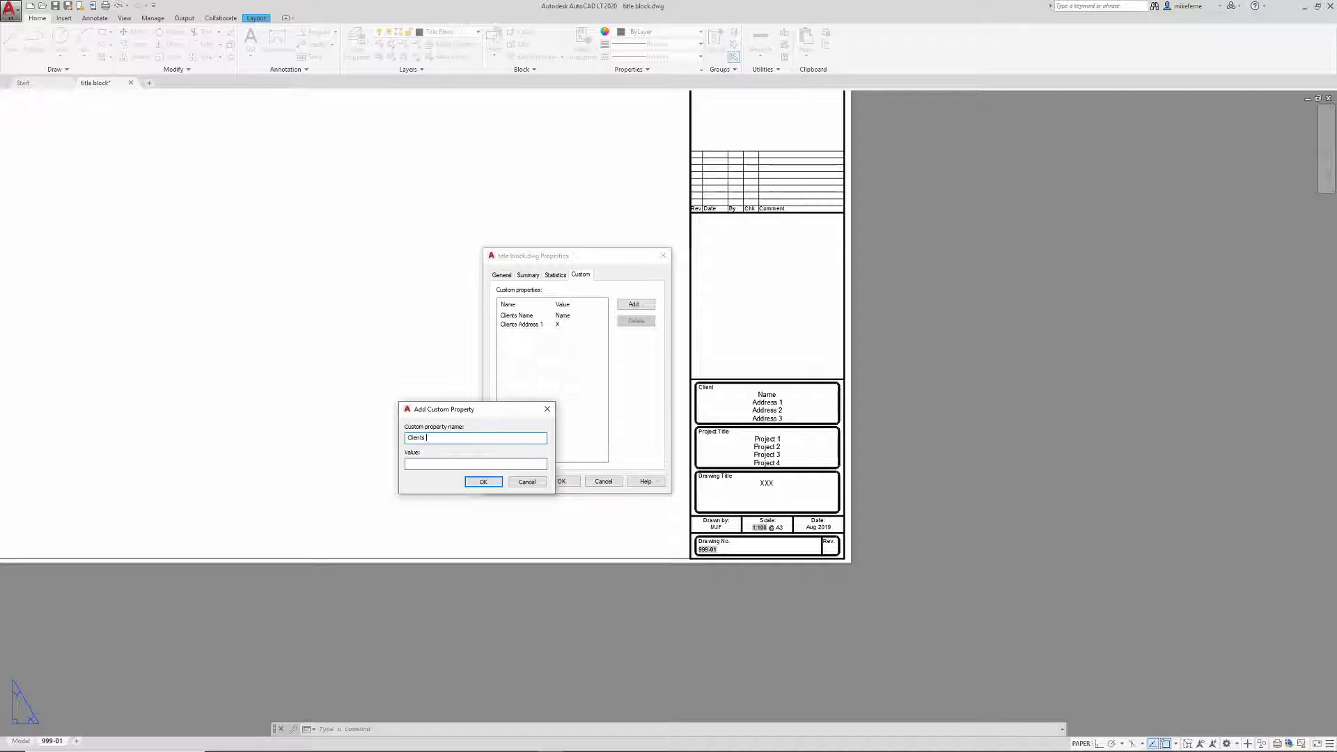
{"action": "type", "text": "Clients Address 2"}
{"action": "left_click", "coordinate": [432, 465]}
{"action": "left_click", "coordinate": [483, 482]}
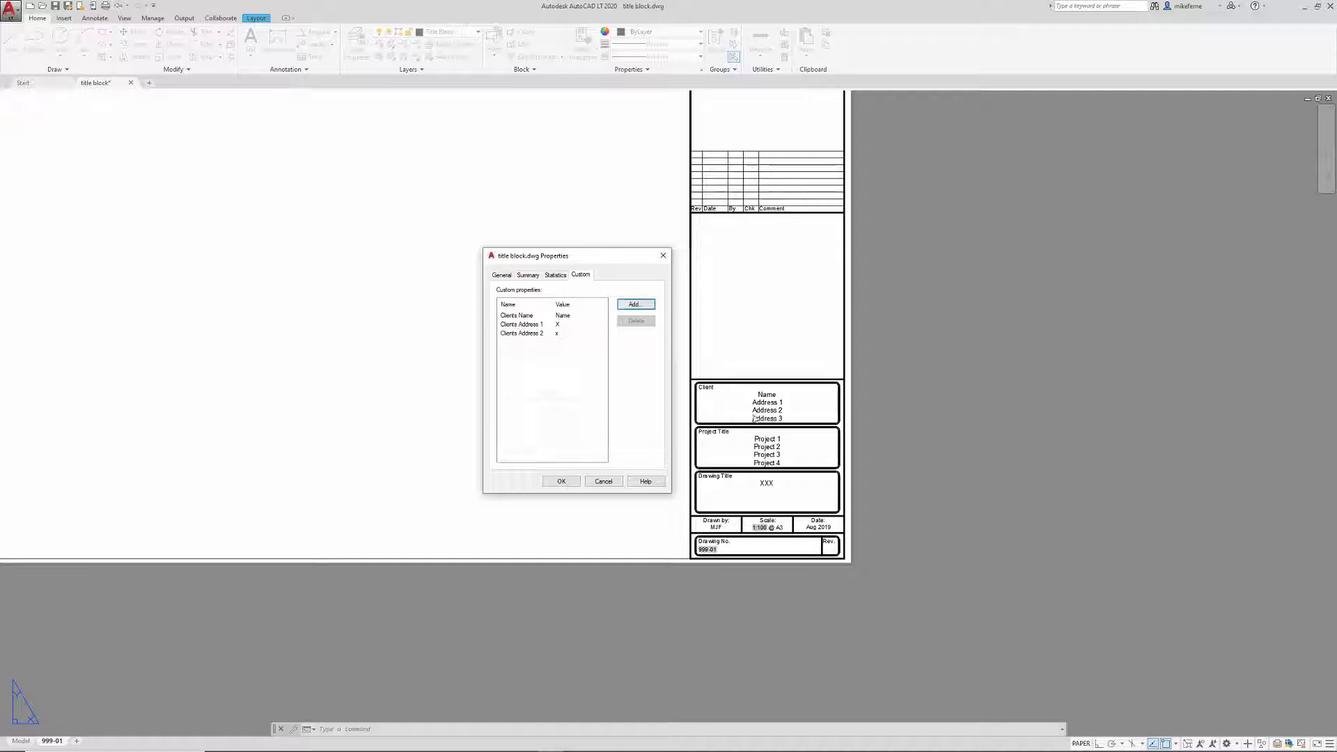
{"action": "left_click", "coordinate": [635, 304]}
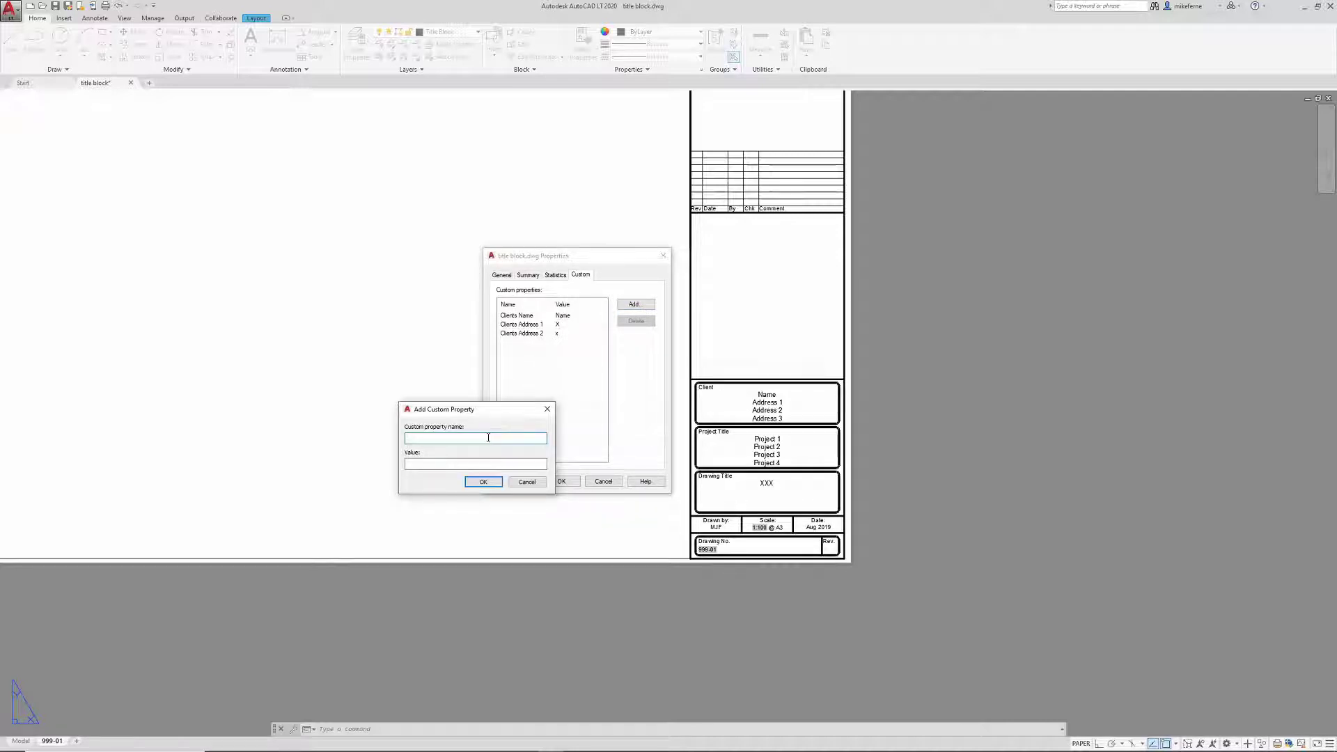
{"action": "type", "text": "Cl"}
{"action": "type", "text": "ients Address 3"}
{"action": "type", "text": "x"}
{"action": "left_click", "coordinate": [483, 481]}
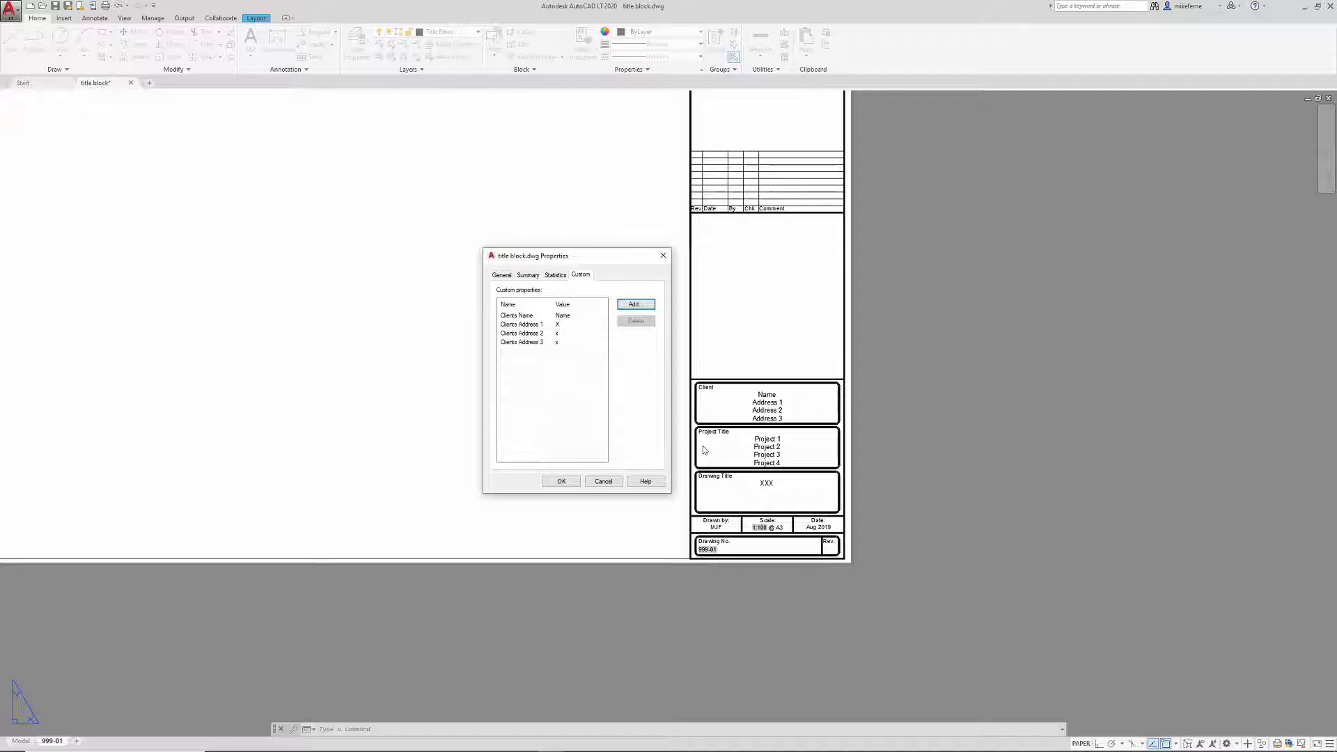
Add Project 1 with value Project, plus Project 2 and Project 3 with value x
{"action": "left_click", "coordinate": [636, 304]}
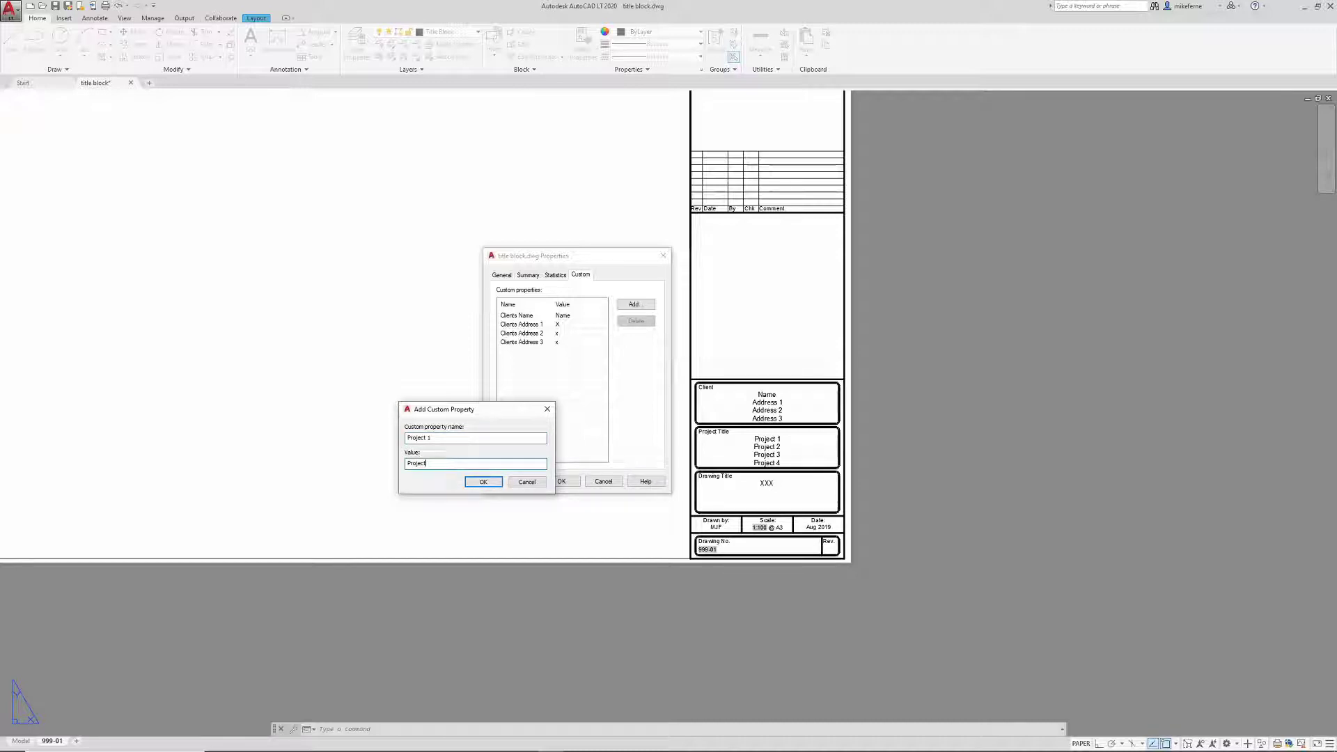
{"action": "left_click", "coordinate": [483, 482]}
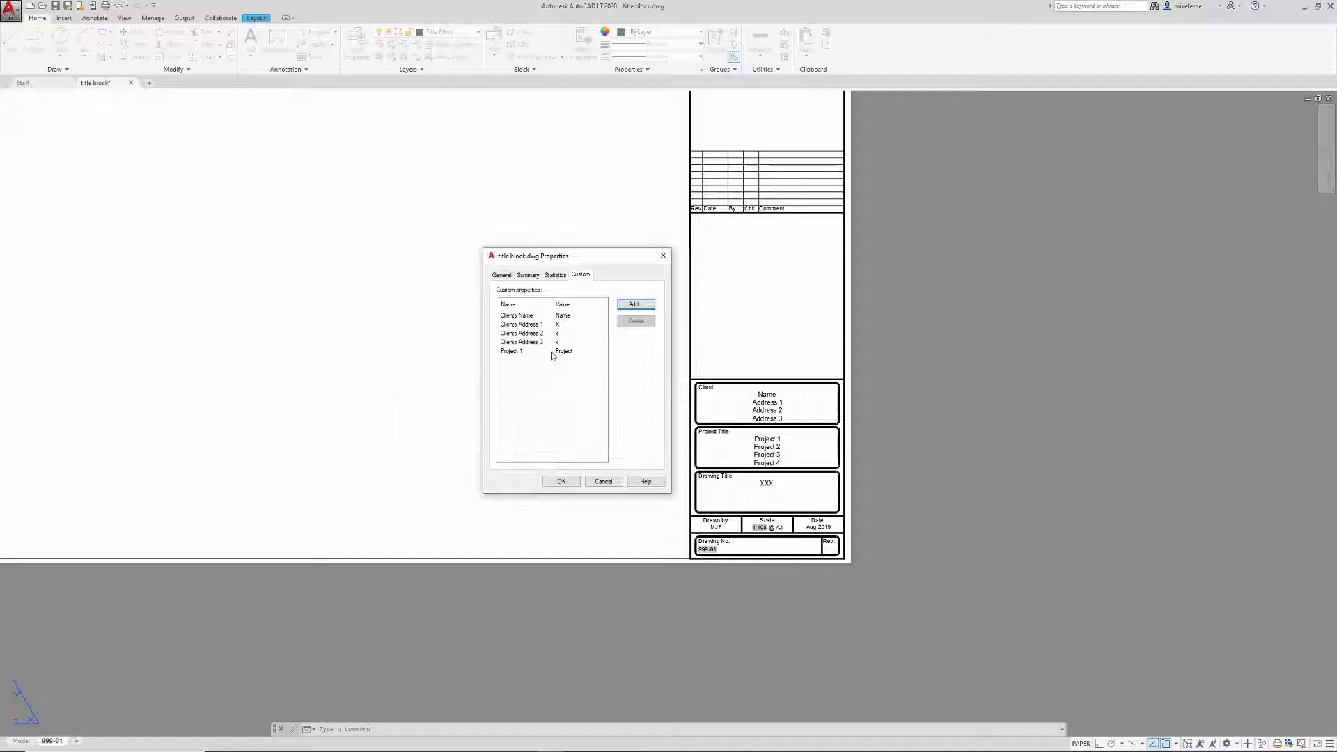
{"action": "left_click", "coordinate": [634, 304]}
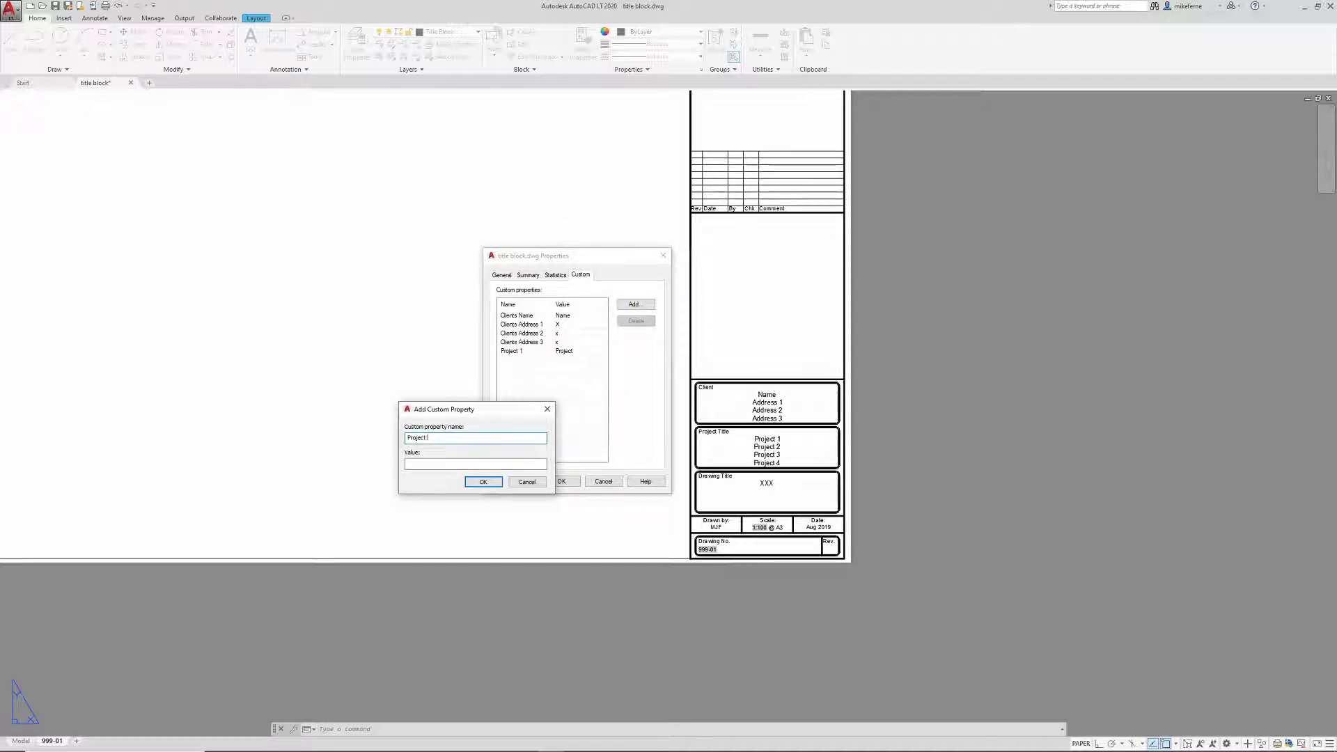
{"action": "key", "text": "Tab"}
{"action": "type", "text": "x"}
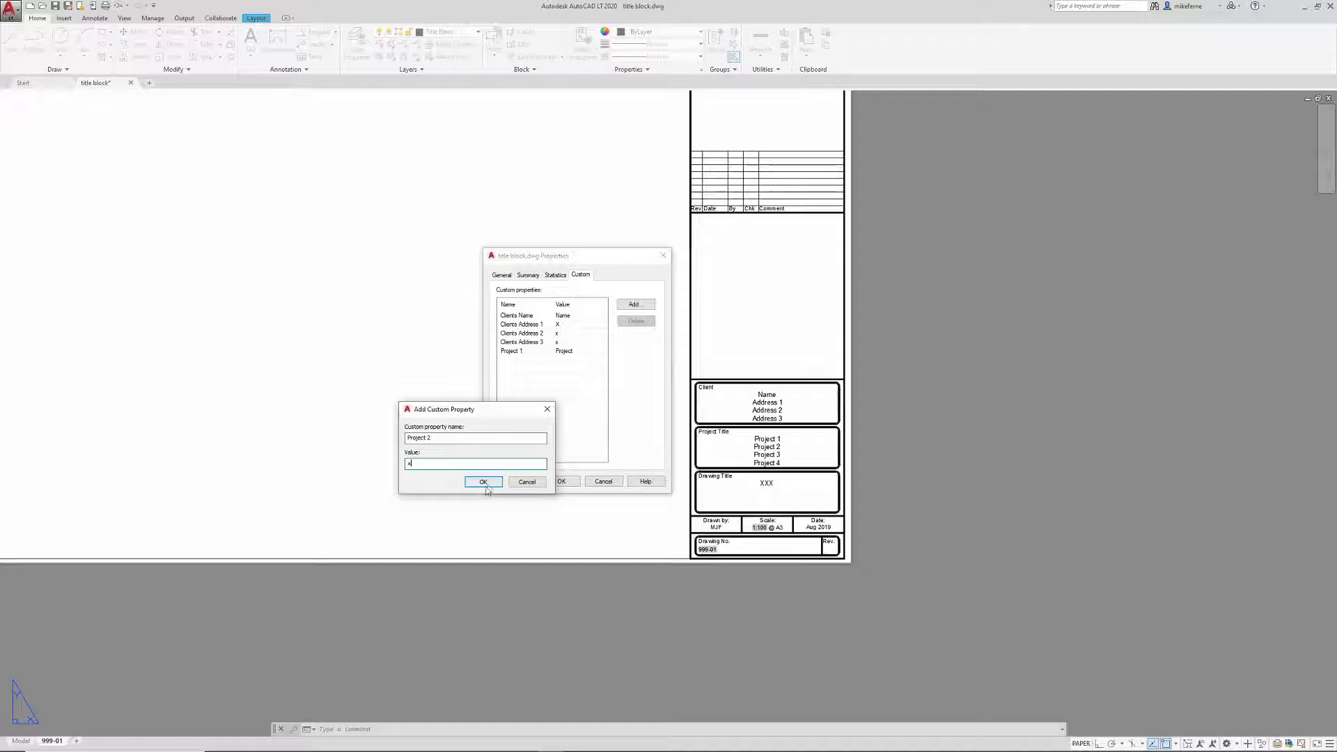
{"action": "left_click", "coordinate": [484, 482]}
{"action": "key", "text": "Return"}
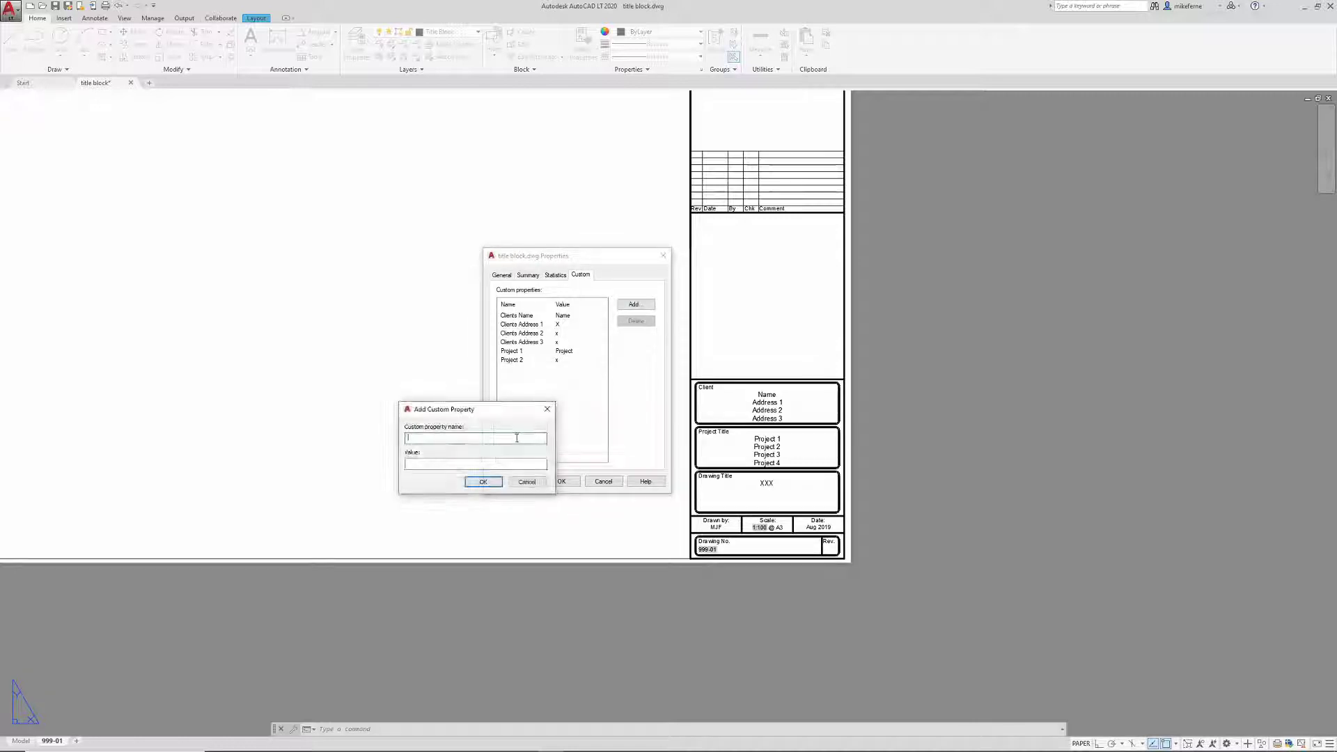
{"action": "type", "text": "Project 3"}
{"action": "left_click", "coordinate": [510, 465]}
{"action": "type", "text": "x"}
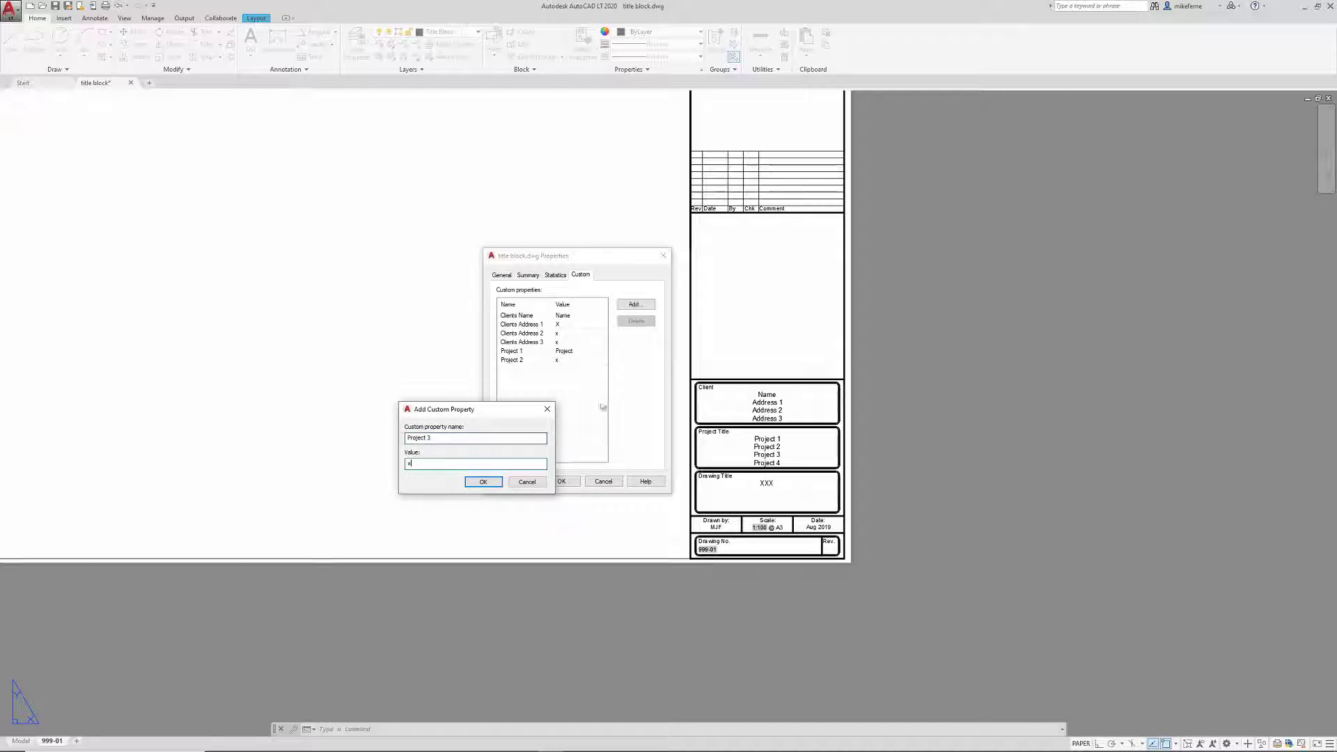
{"action": "left_click", "coordinate": [484, 481]}
Add Project 4 with value x and close Drawing Properties with OK
{"action": "key", "text": "Return"}
{"action": "type", "text": "Project 4"}
{"action": "left_click", "coordinate": [439, 464]}
{"action": "type", "text": "x"}
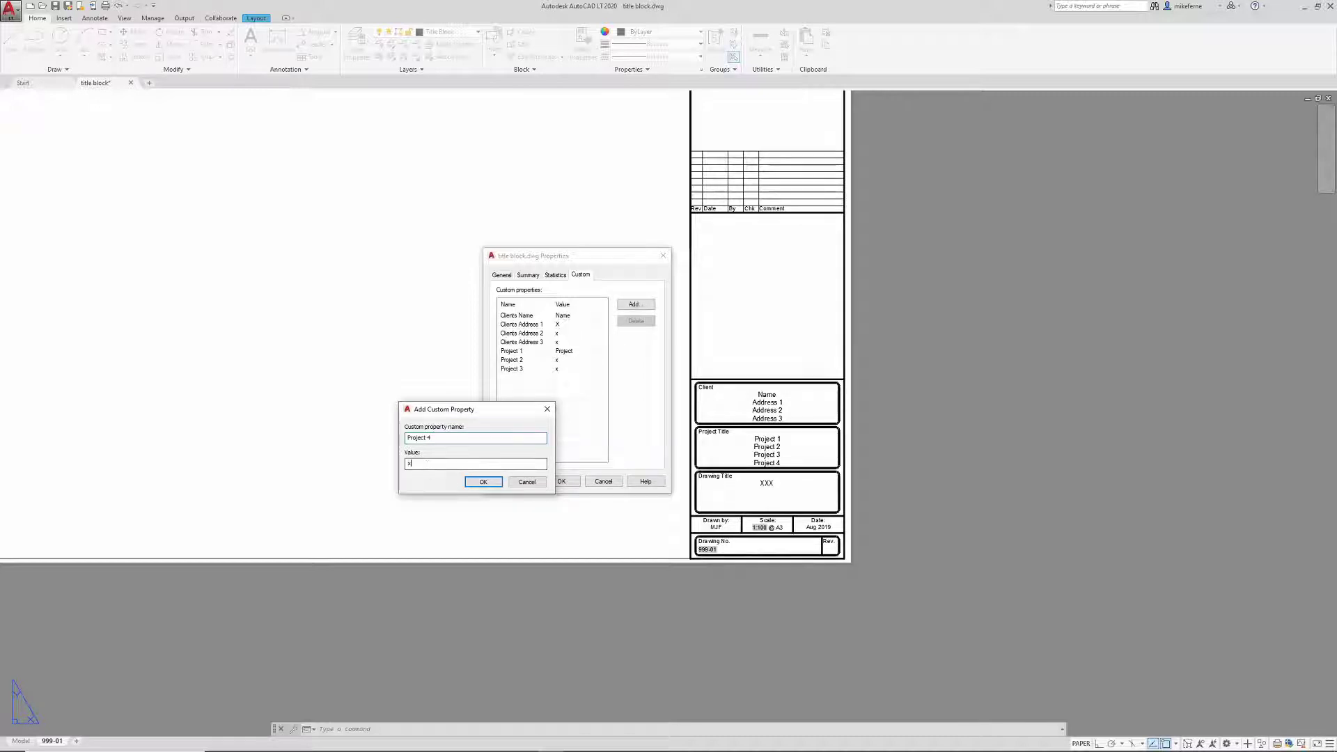
{"action": "left_click", "coordinate": [484, 482]}
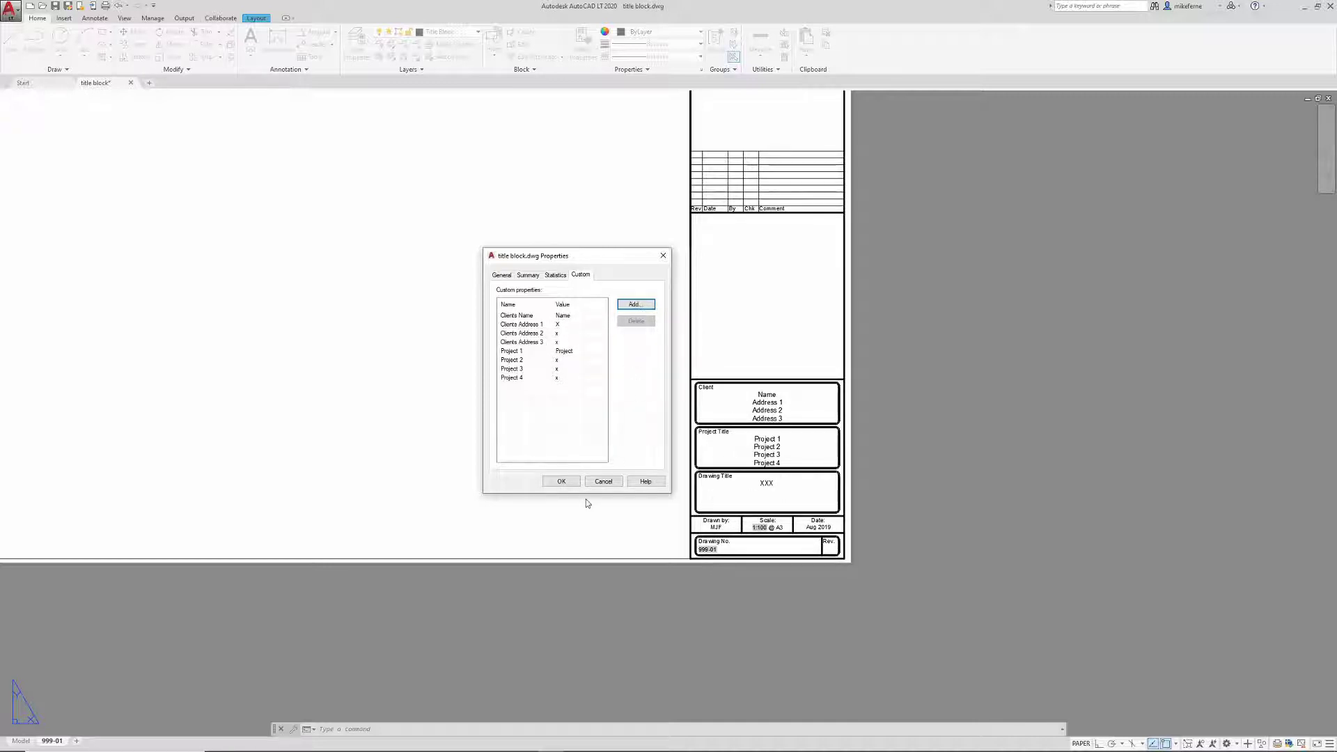
{"action": "left_click", "coordinate": [569, 483]}
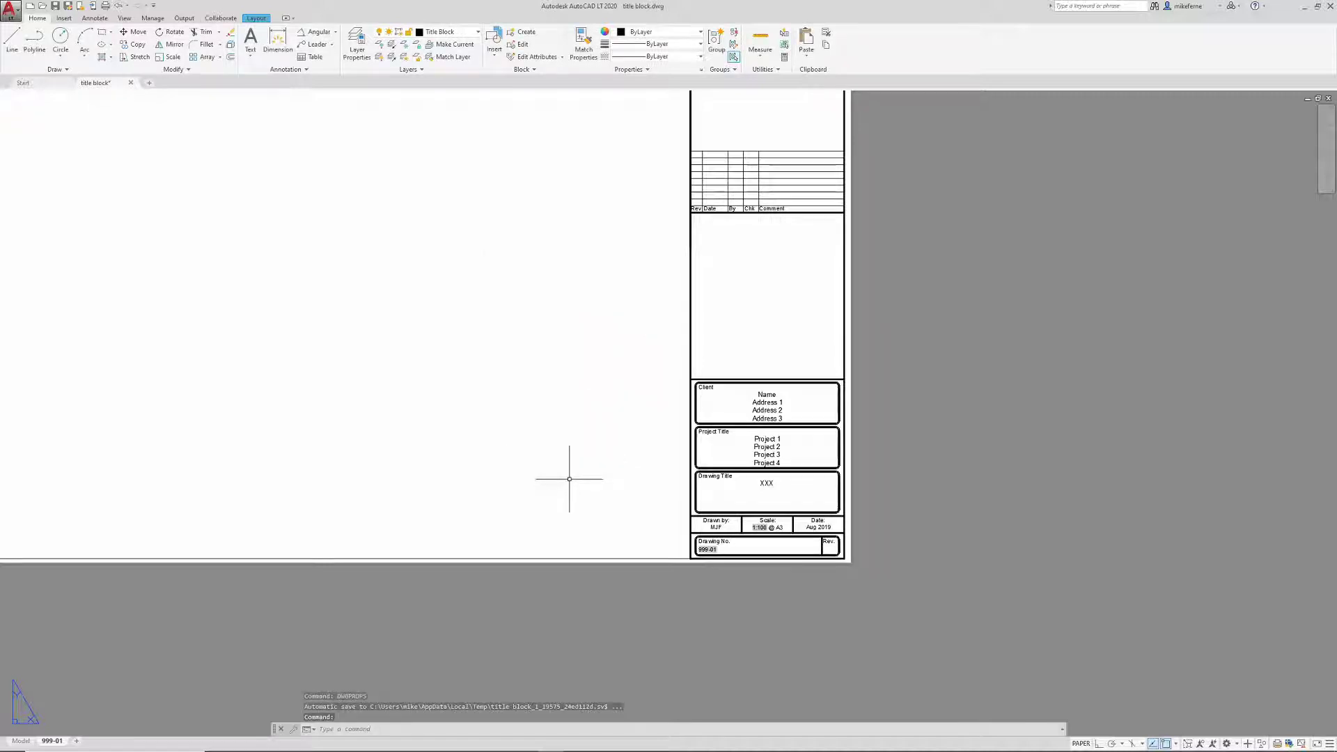
Edit the Client text with DDEDIT, replacing the Name line with the Clients Name document field
{"action": "scroll", "coordinate": [668, 432], "scroll_direction": "up", "scroll_amount": 1}
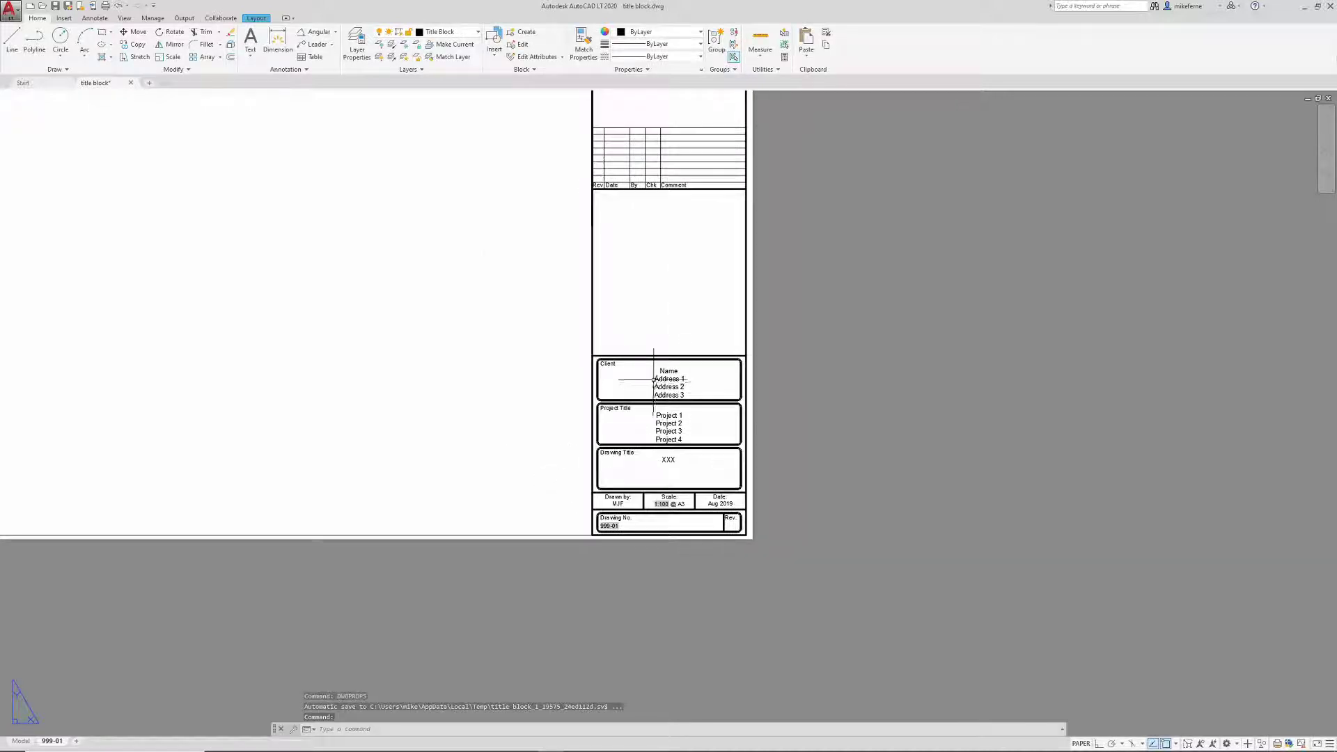
{"action": "scroll", "coordinate": [680, 381], "scroll_direction": "up", "scroll_amount": 2}
{"action": "type", "text": "ddedit"}
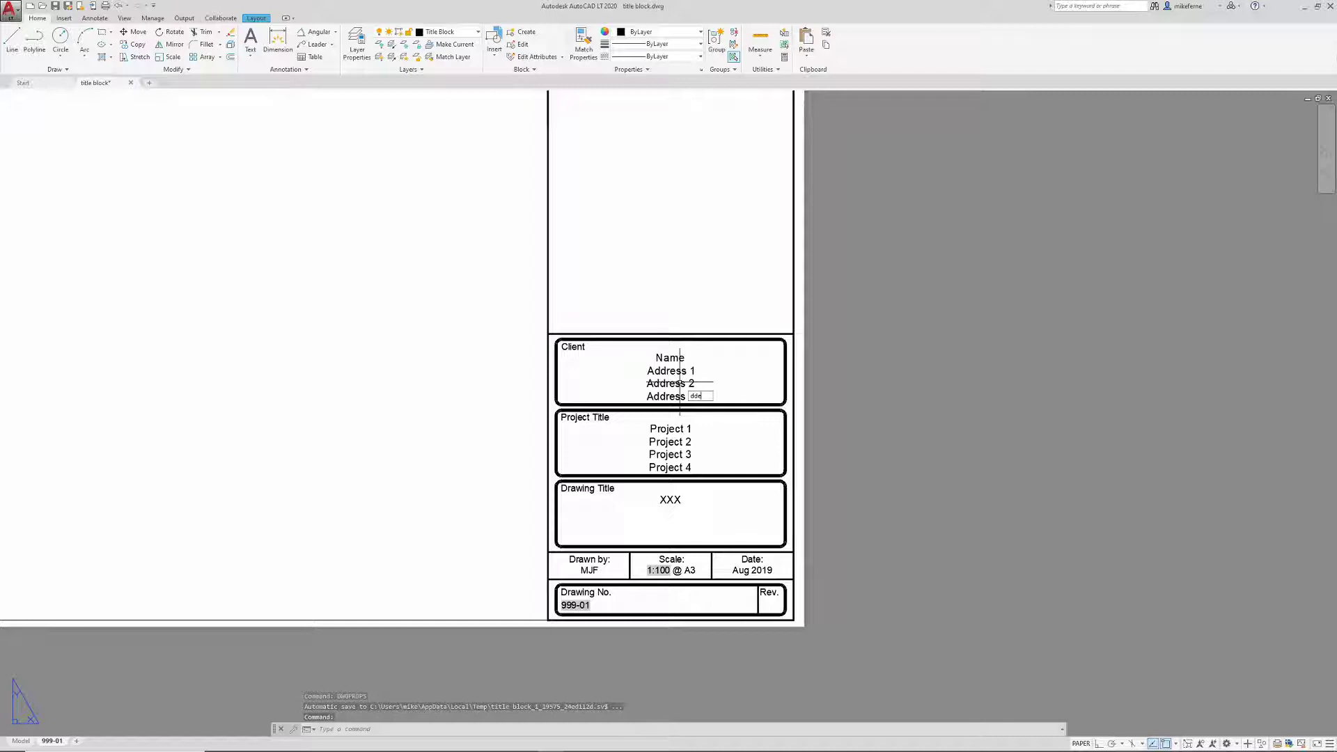
{"action": "key", "text": "Return"}
{"action": "left_click", "coordinate": [688, 369]}
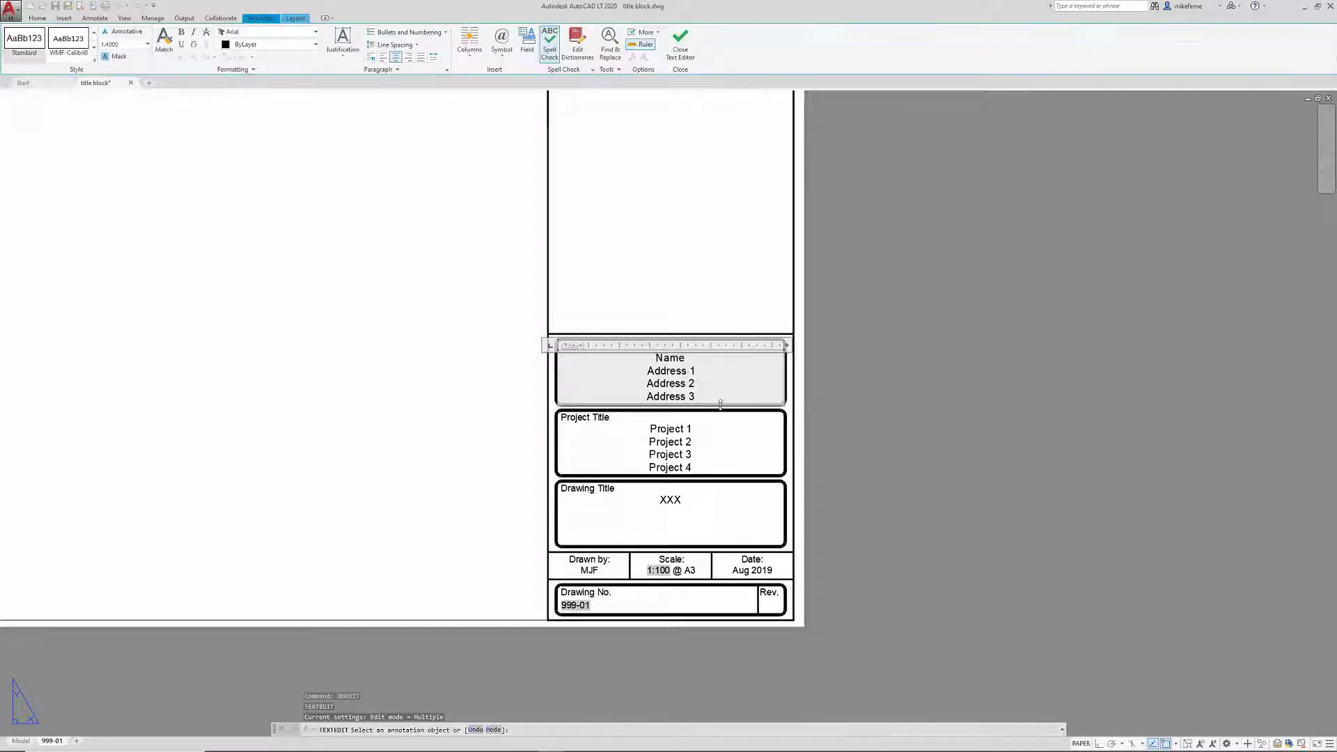
{"action": "key", "text": "BackSpace"}
{"action": "key", "text": "BackSpace"}
{"action": "key", "text": "BackSpace"}
{"action": "right_click", "coordinate": [670, 359]}
{"action": "left_click", "coordinate": [713, 428]}
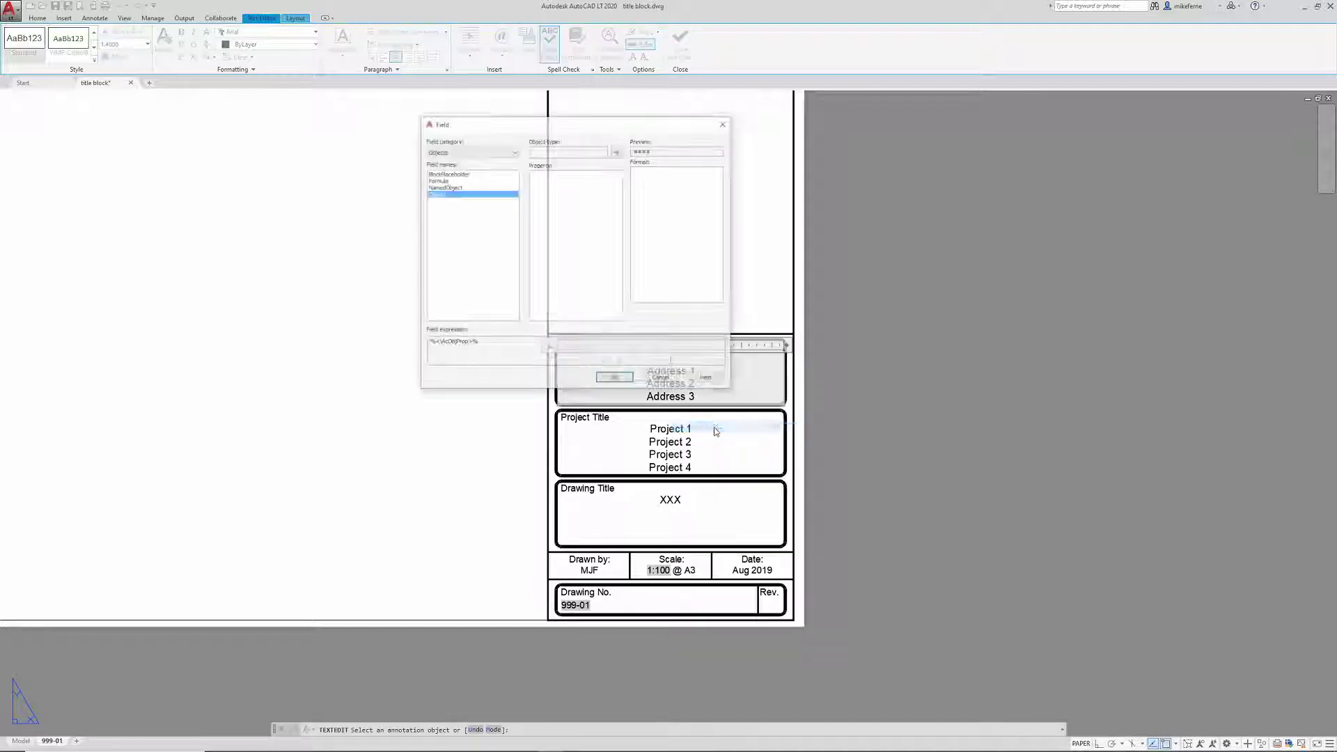
{"action": "left_click", "coordinate": [515, 152]}
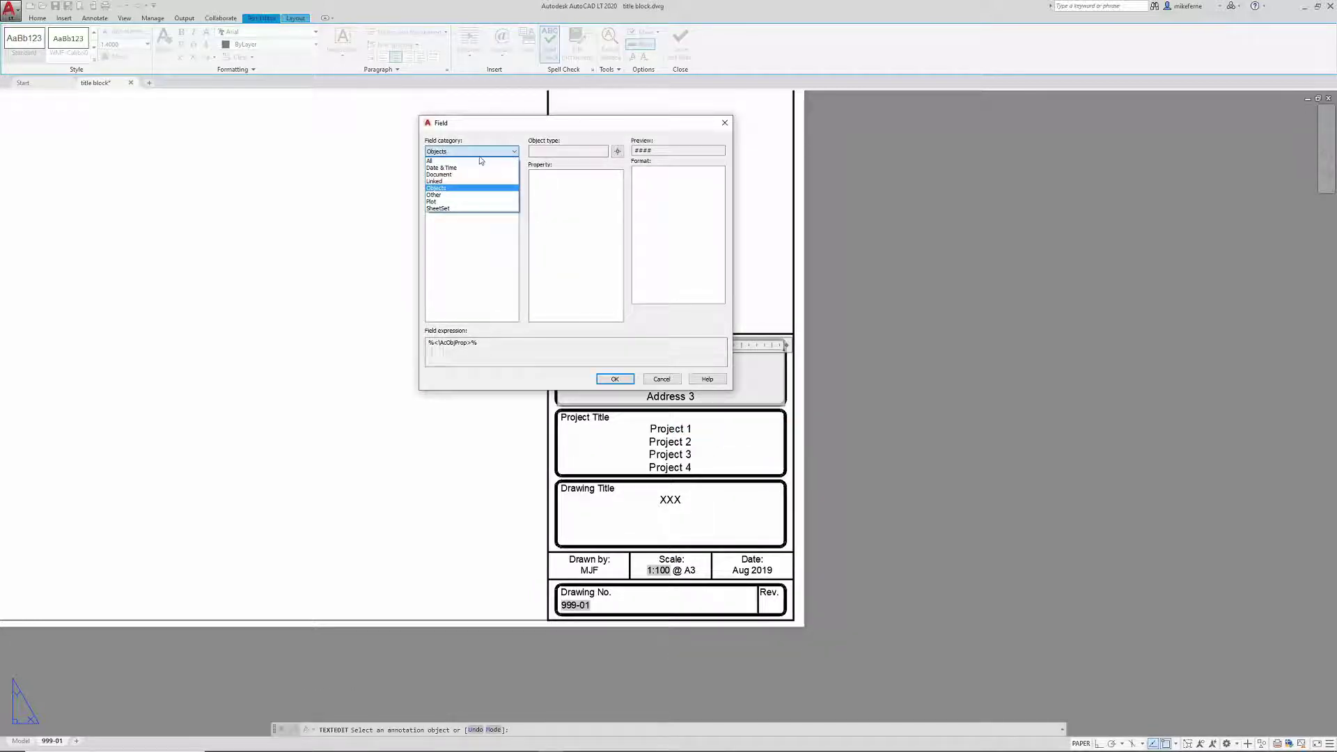
{"action": "left_click", "coordinate": [449, 176]}
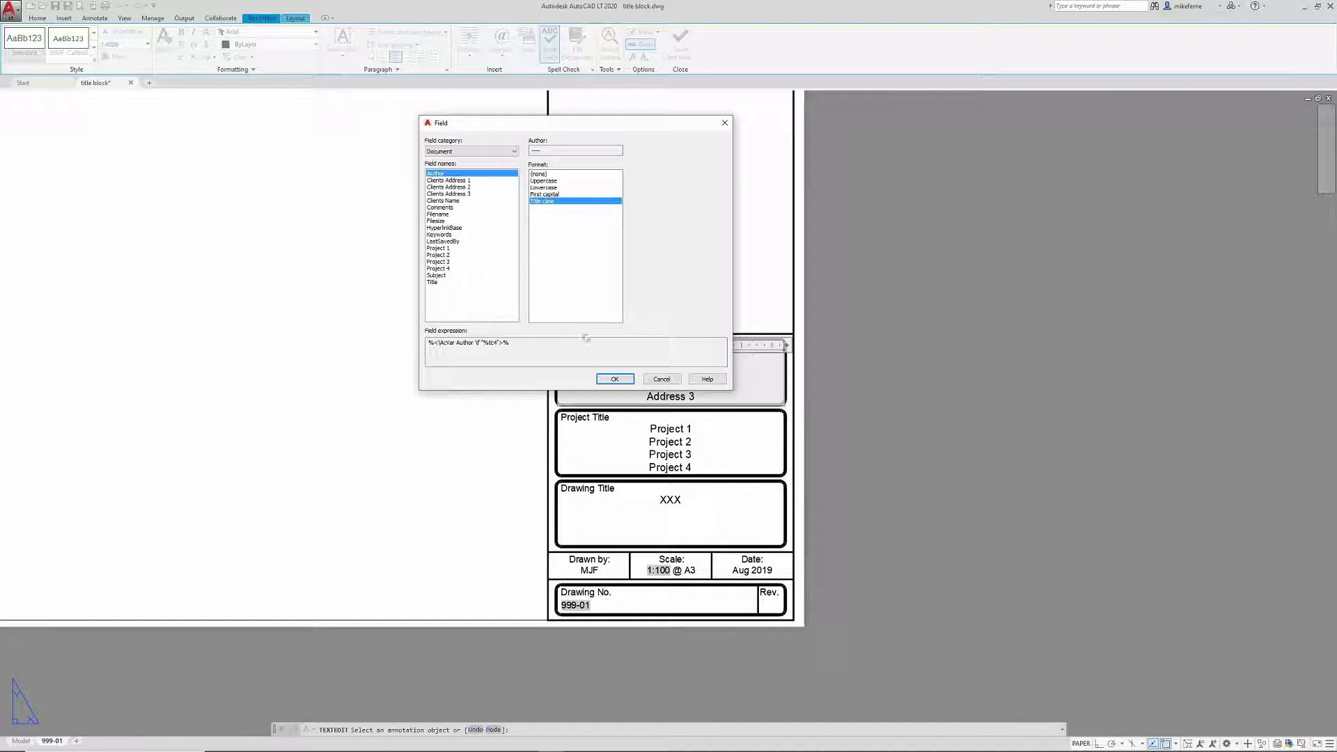
{"action": "left_click", "coordinate": [447, 202]}
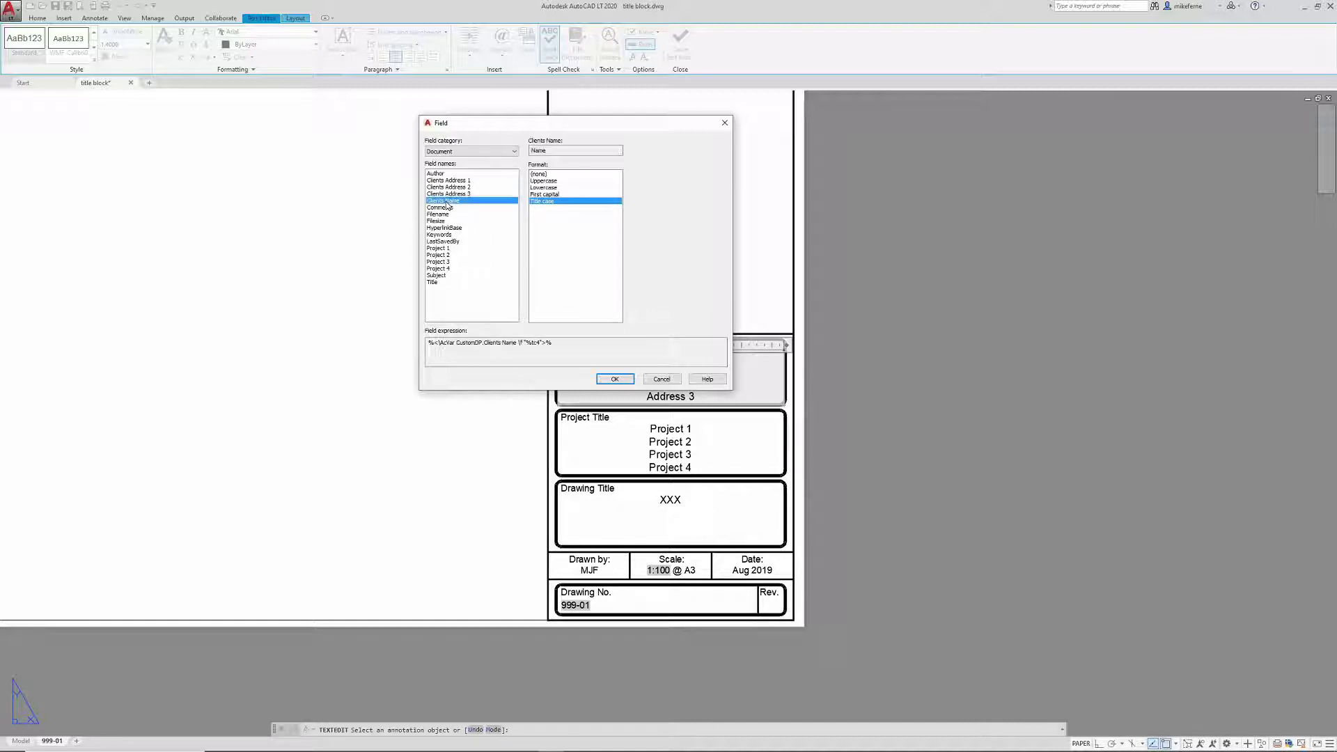
{"action": "left_click", "coordinate": [615, 379]}
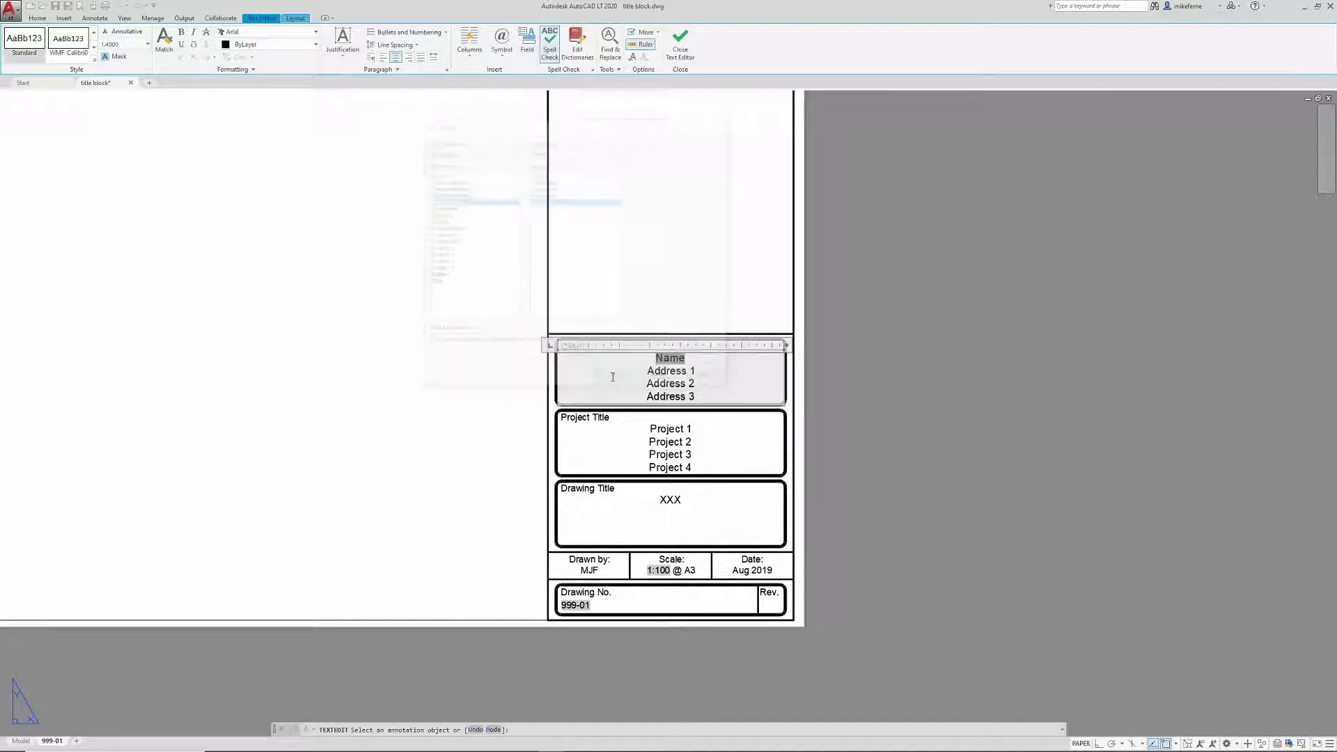
Replace the second Client line with the Clients Address 1 field
{"action": "key", "text": "BackSpace"}
{"action": "key", "text": "BackSpace"}
{"action": "key", "text": "BackSpace"}
{"action": "key", "text": "BackSpace"}
{"action": "key", "text": "BackSpace"}
{"action": "key", "text": "BackSpace"}
{"action": "key", "text": "BackSpace"}
{"action": "key", "text": "BackSpace"}
{"action": "key", "text": "BackSpace"}
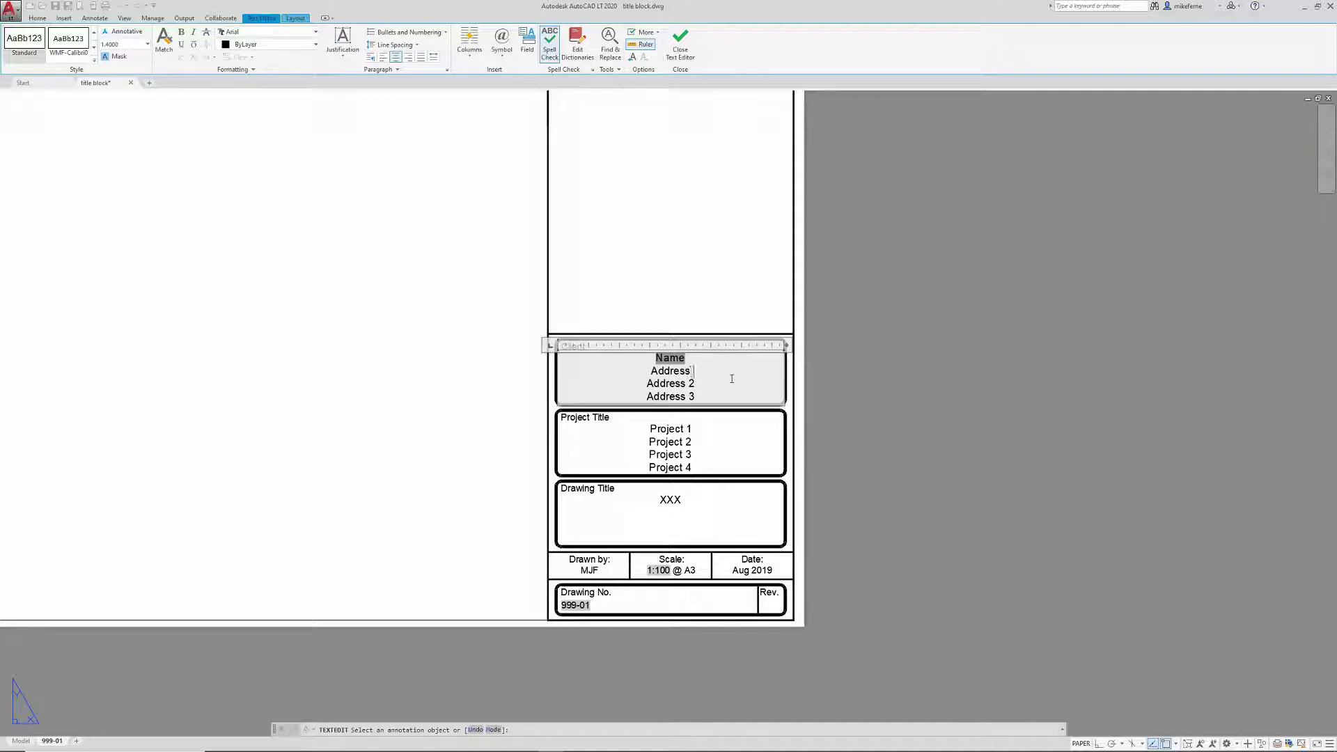
{"action": "right_click", "coordinate": [671, 371]}
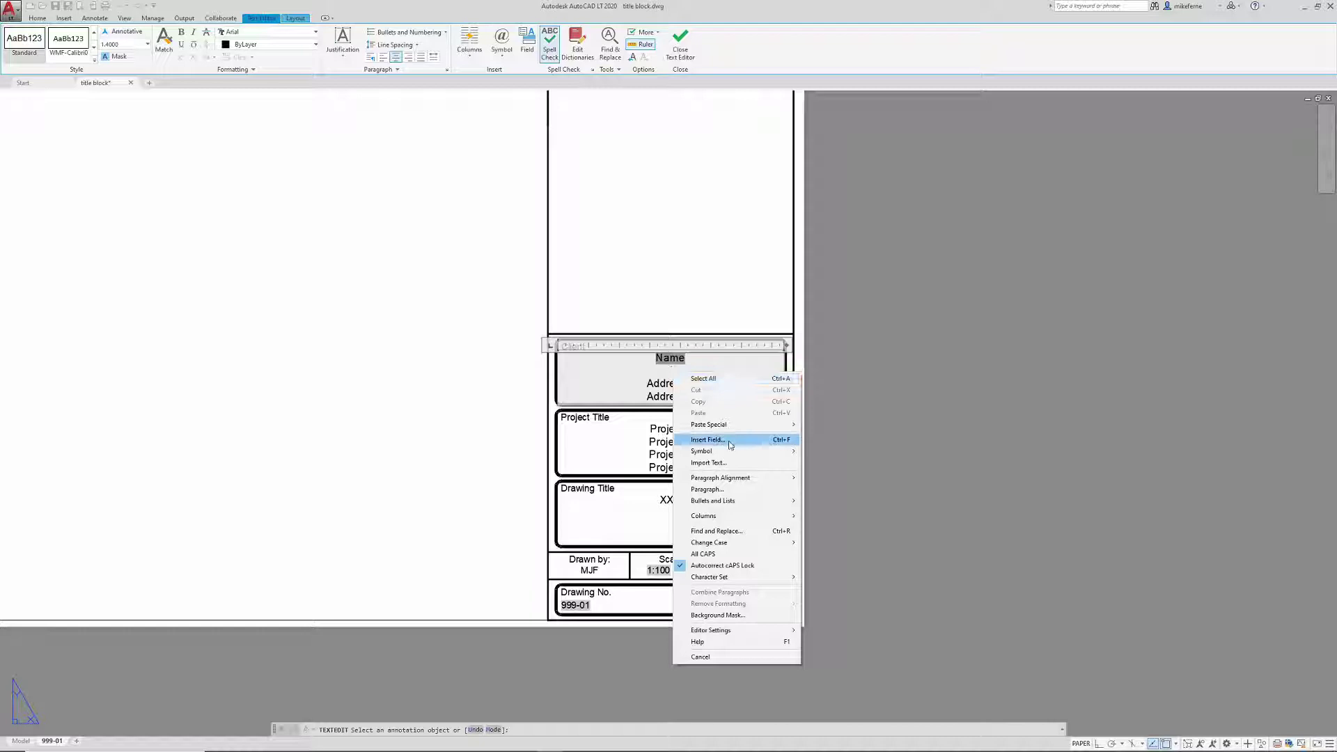
{"action": "left_click", "coordinate": [729, 444]}
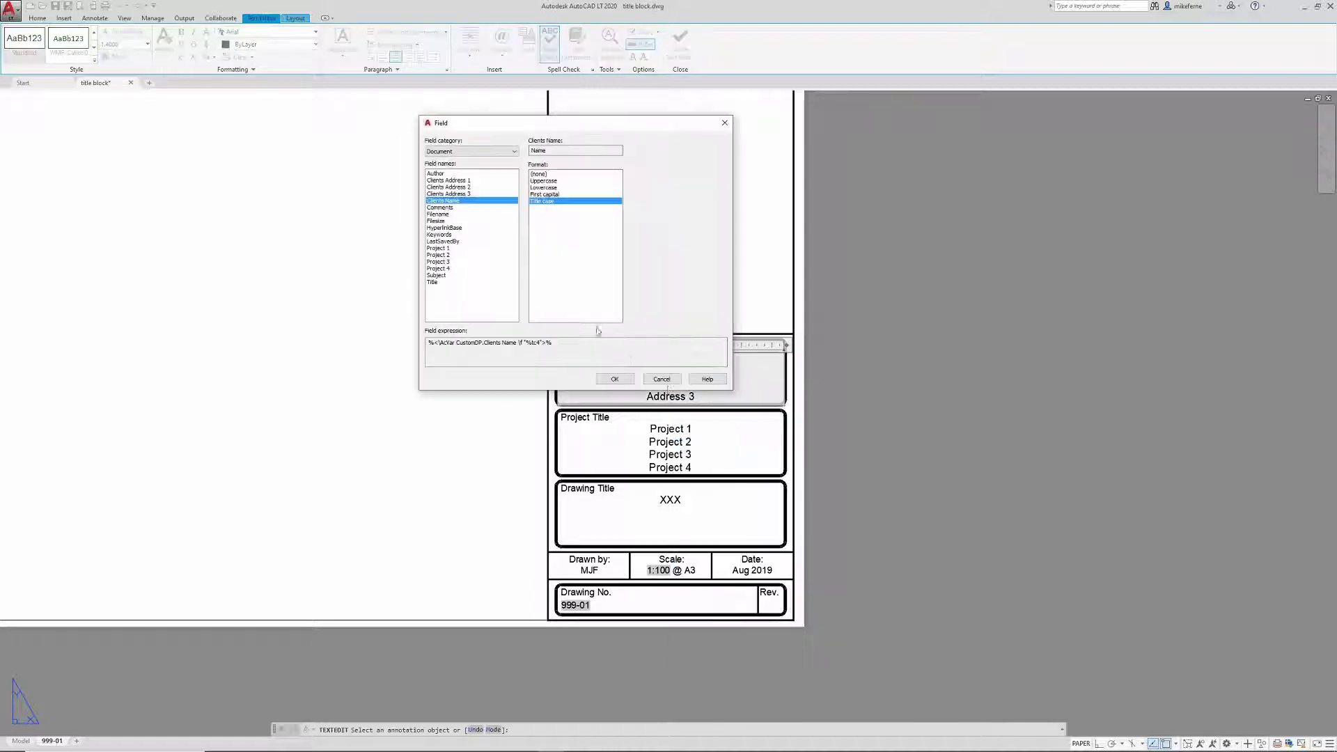
{"action": "left_click", "coordinate": [454, 180]}
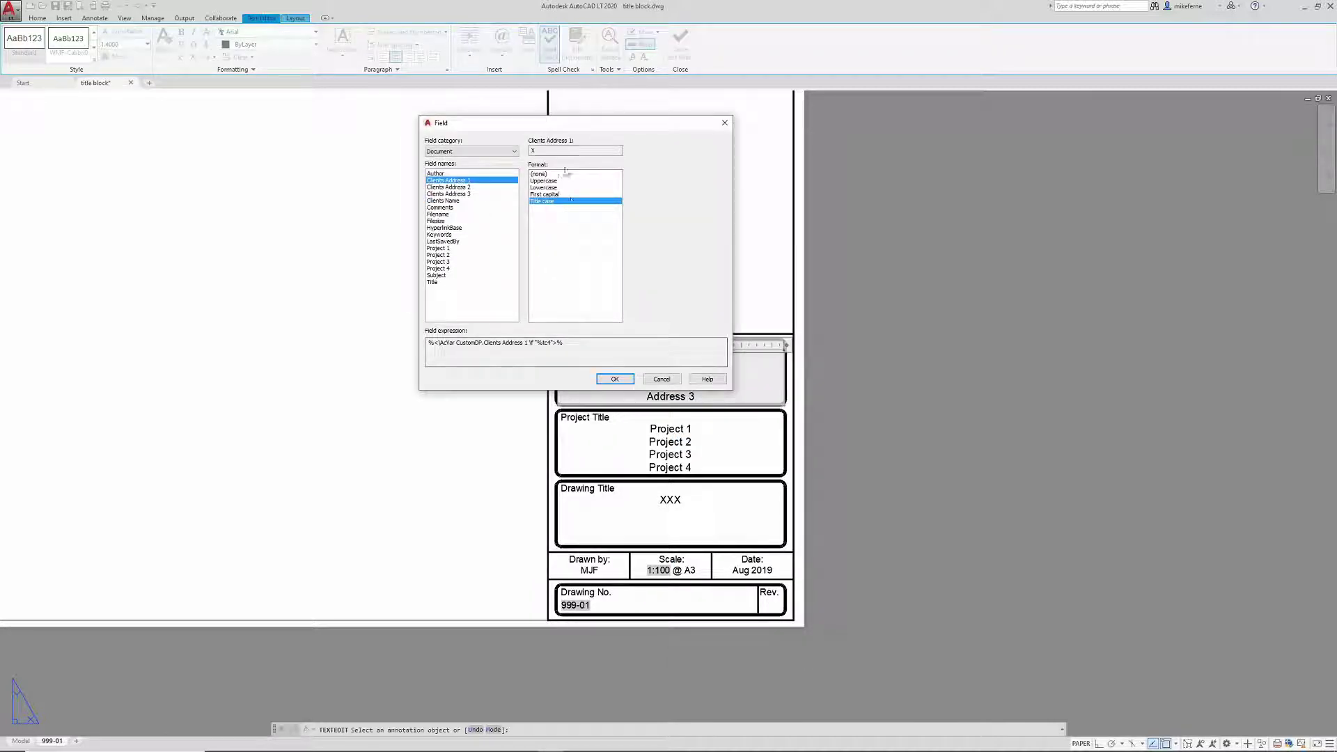
{"action": "left_click", "coordinate": [614, 378]}
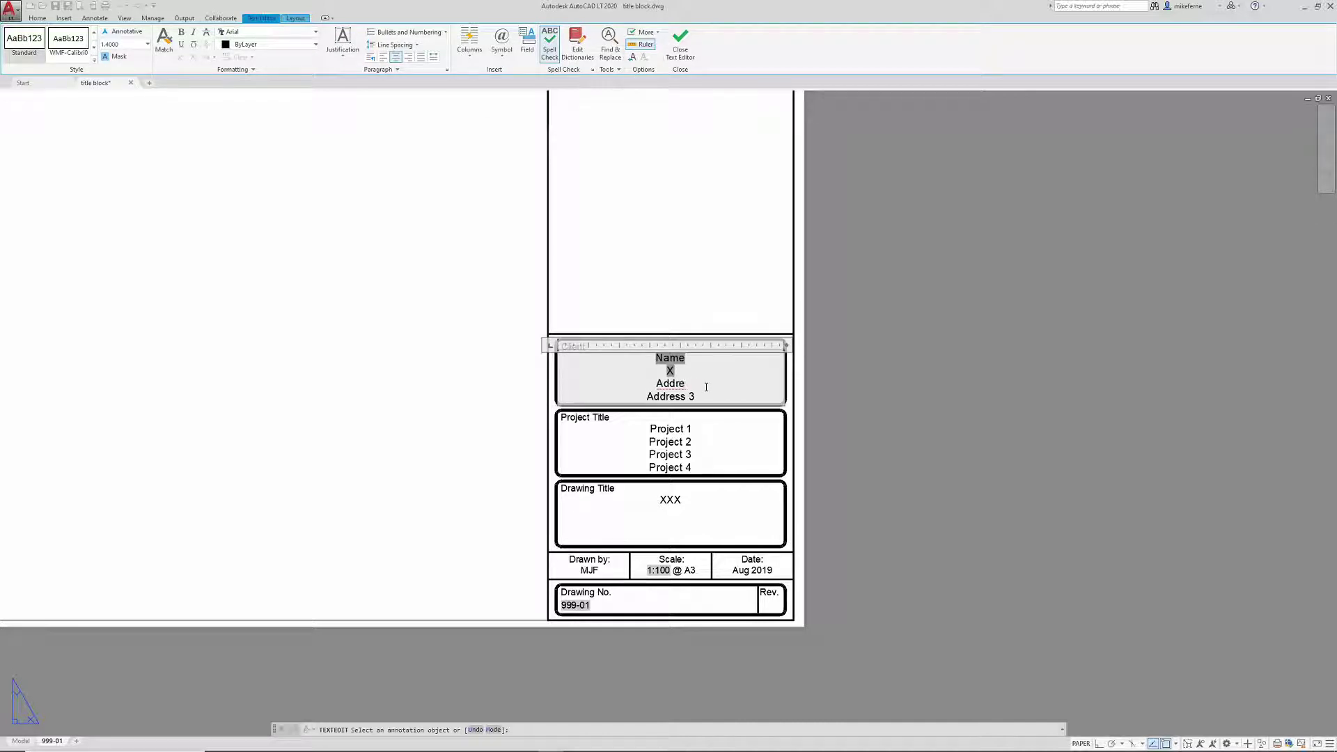
Replace the third Client line with the Clients Address 2 field
{"action": "key", "text": "BackSpace"}
{"action": "key", "text": "BackSpace"}
{"action": "right_click", "coordinate": [674, 383]}
{"action": "left_click", "coordinate": [717, 451]}
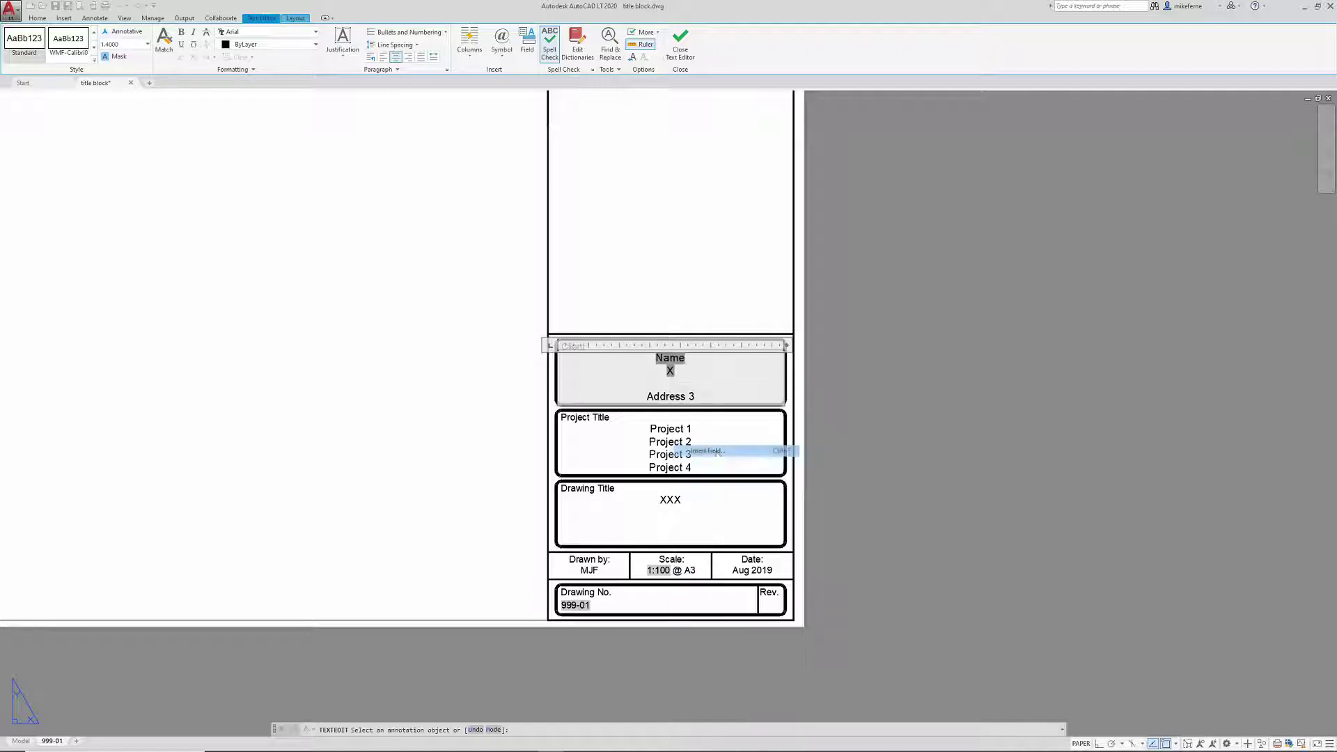
{"action": "left_click", "coordinate": [447, 187]}
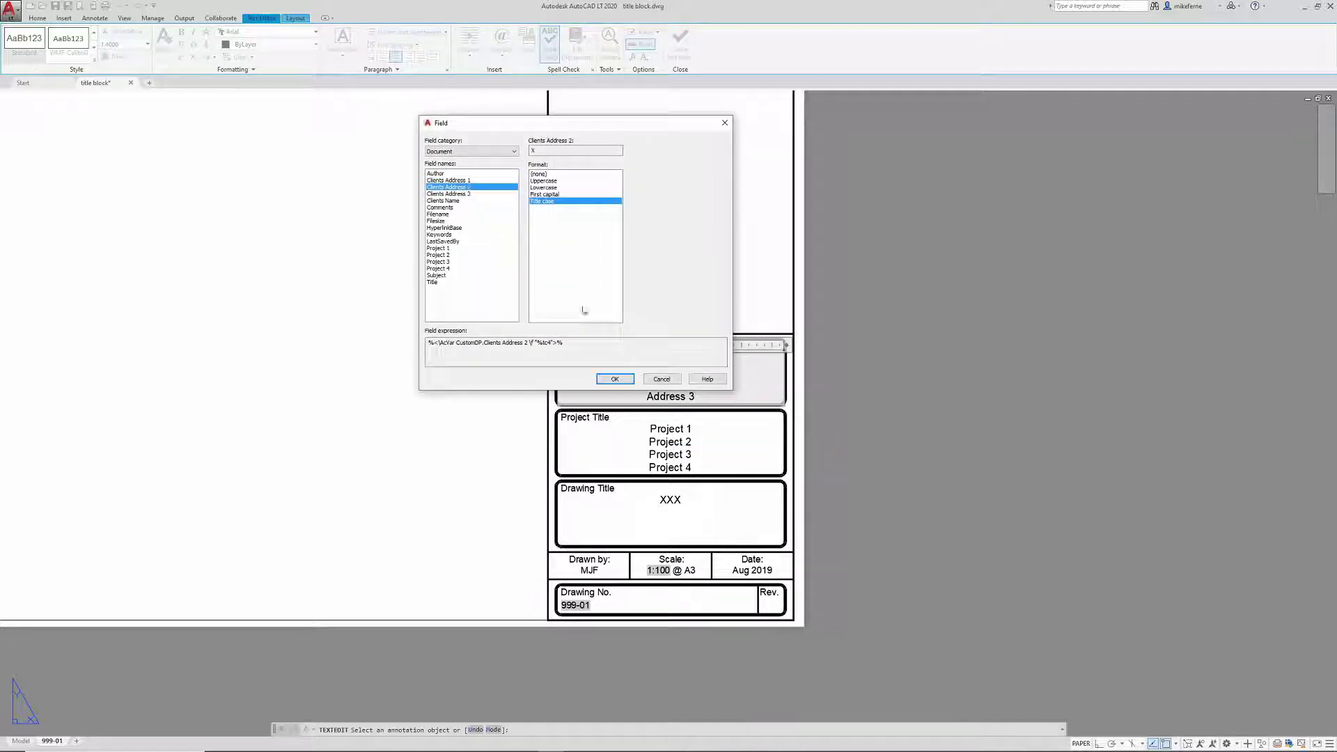
{"action": "left_click", "coordinate": [615, 379]}
Replace the last Client line with the Clients Address 3 field and close the text editor
{"action": "triple_click", "coordinate": [697, 396]}
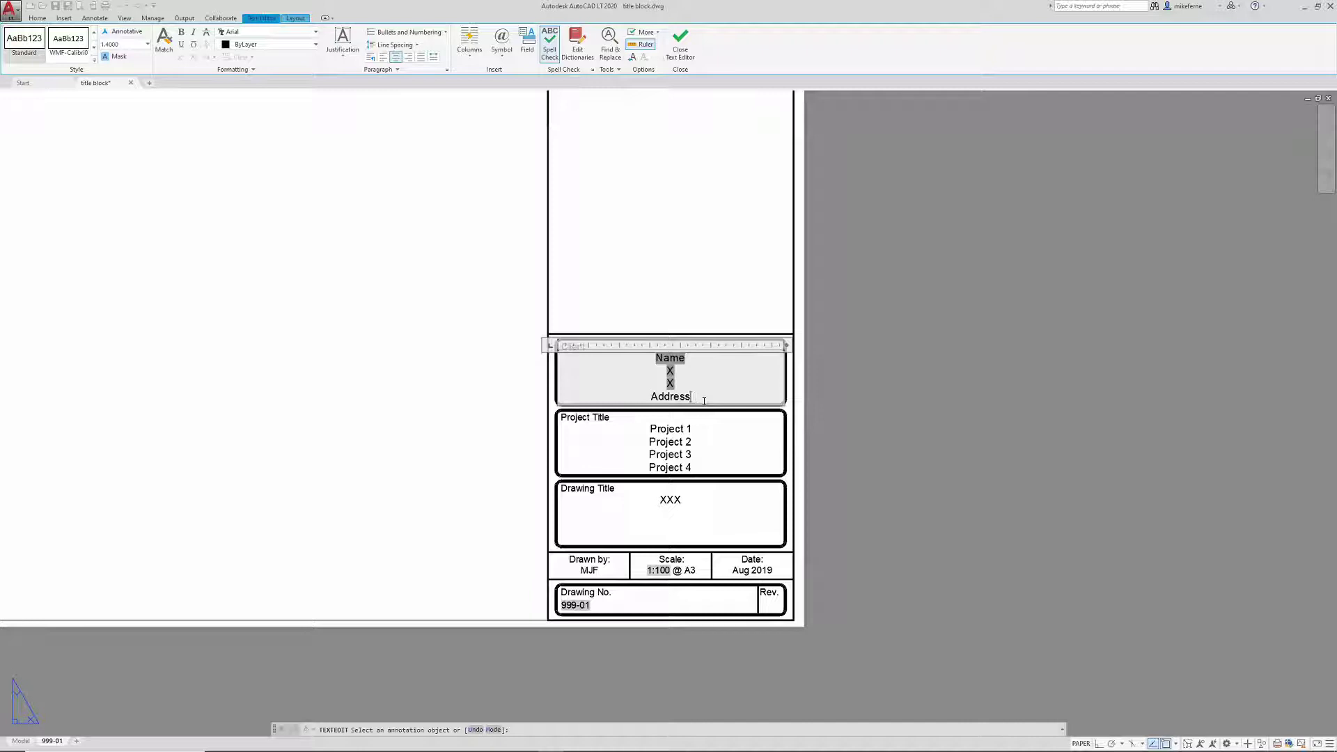
{"action": "type", "text": "Addr"}
{"action": "right_click", "coordinate": [672, 397]}
{"action": "left_click", "coordinate": [717, 463]}
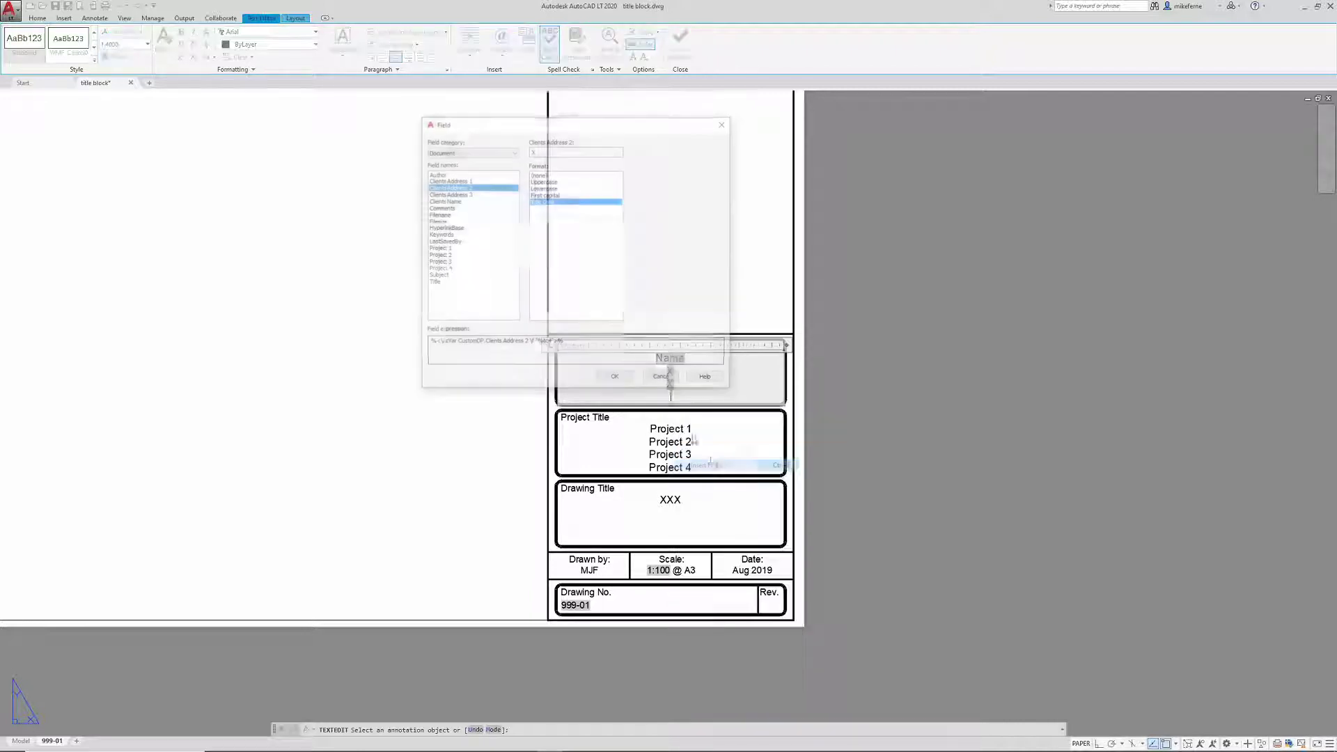
{"action": "left_click", "coordinate": [448, 194]}
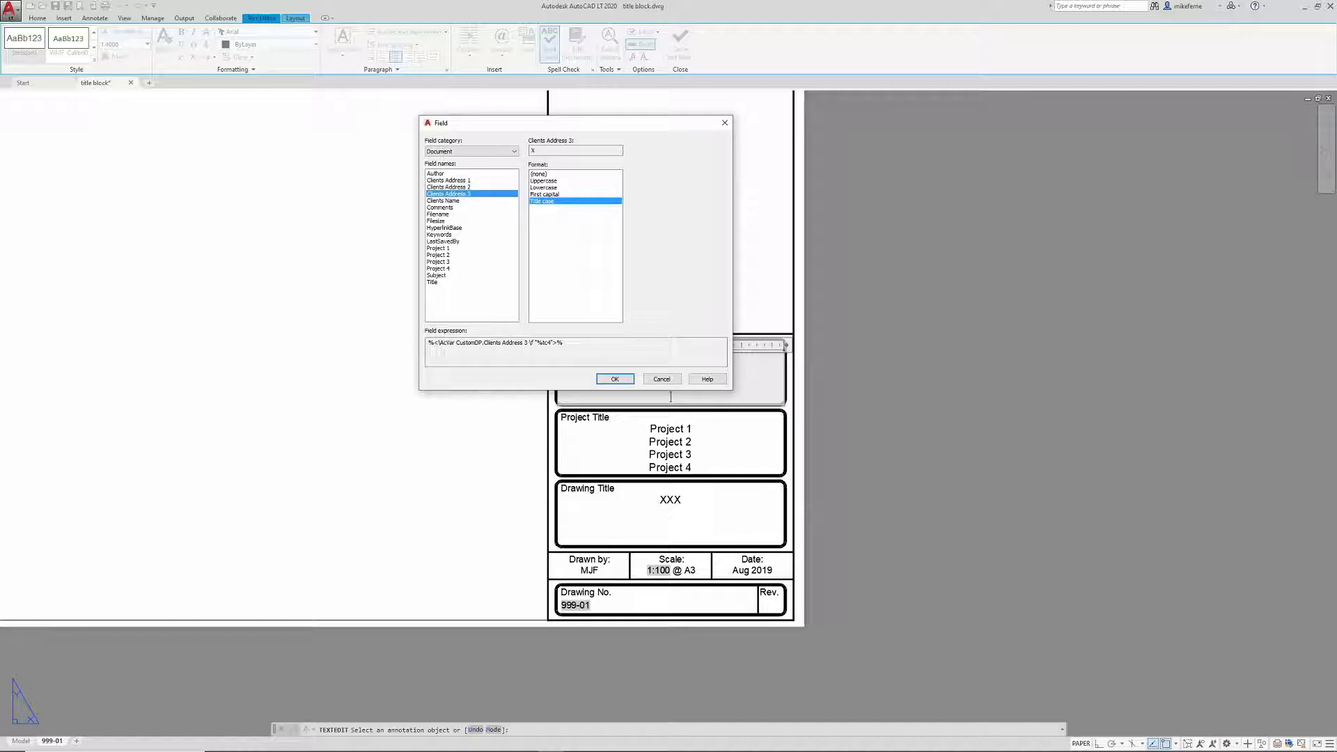
{"action": "left_click", "coordinate": [627, 378]}
{"action": "left_click", "coordinate": [680, 43]}
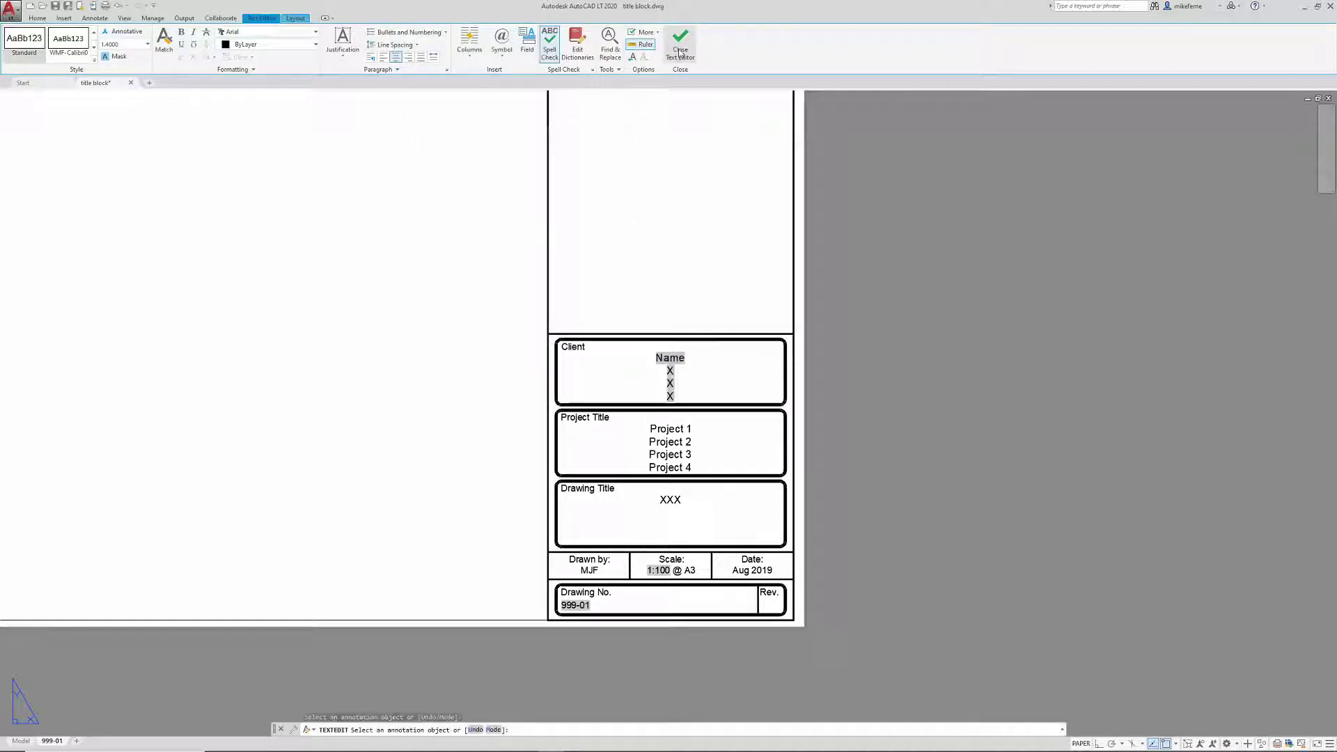
Replace the first two Project Title lines with the Project 1 and Project 2 fields
{"action": "left_click", "coordinate": [690, 429]}
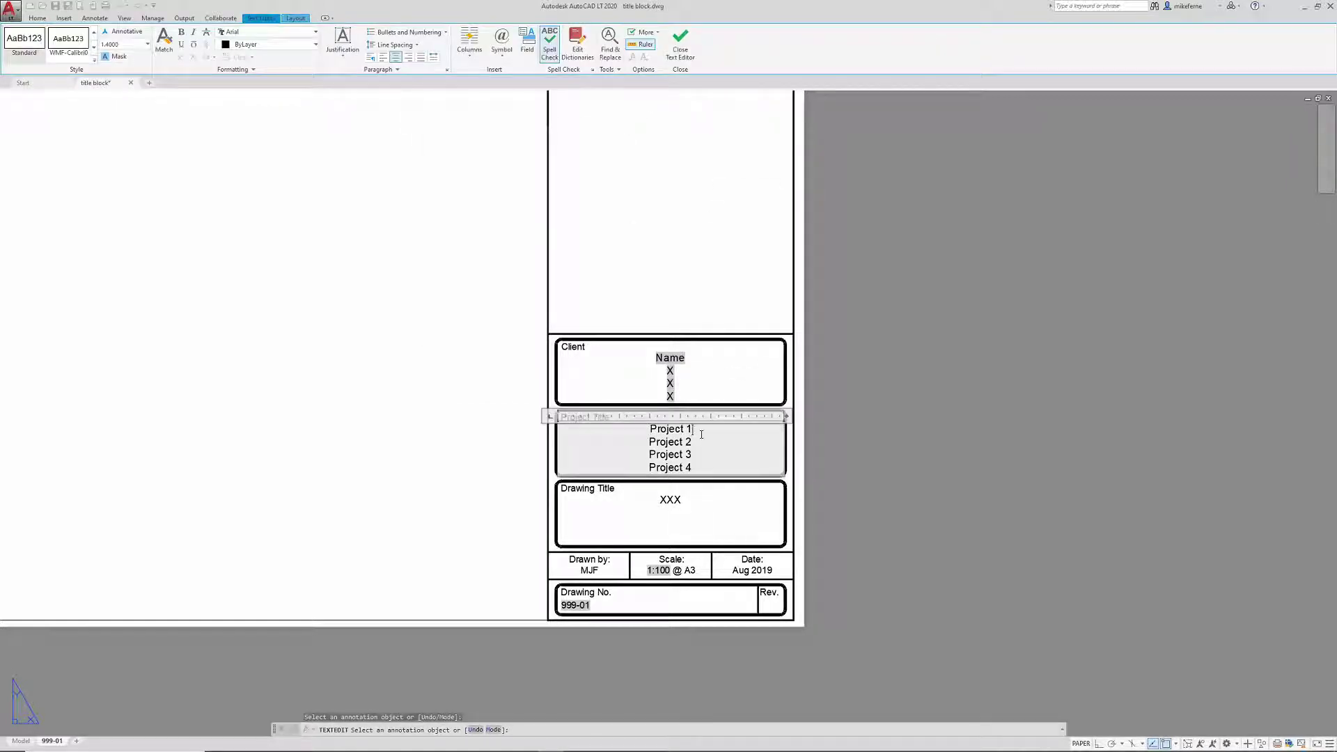
{"action": "key", "text": "BackSpace"}
{"action": "key", "text": "BackSpace"}
{"action": "key", "text": "BackSpace"}
{"action": "key", "text": "BackSpace"}
{"action": "key", "text": "BackSpace"}
{"action": "key", "text": "BackSpace"}
{"action": "key", "text": "BackSpace"}
{"action": "right_click", "coordinate": [681, 432]}
{"action": "left_click", "coordinate": [703, 500]}
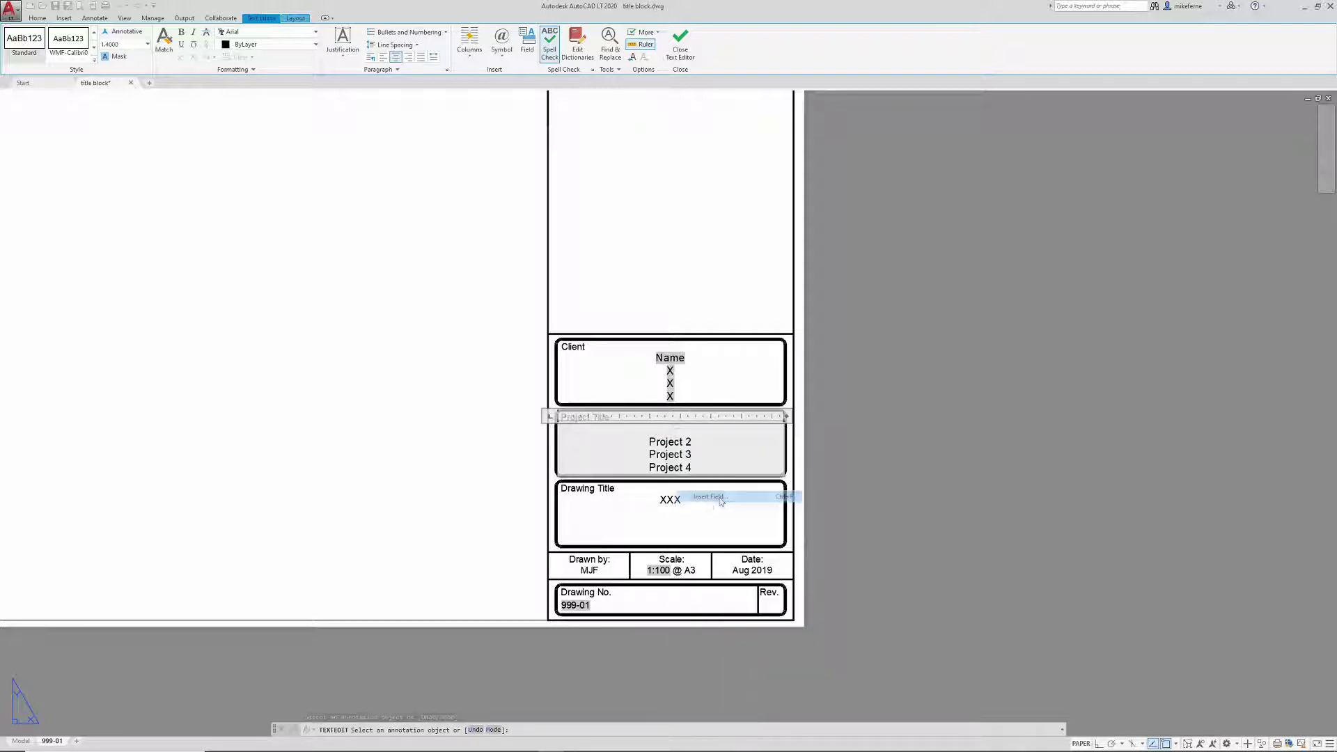
{"action": "left_click", "coordinate": [449, 248]}
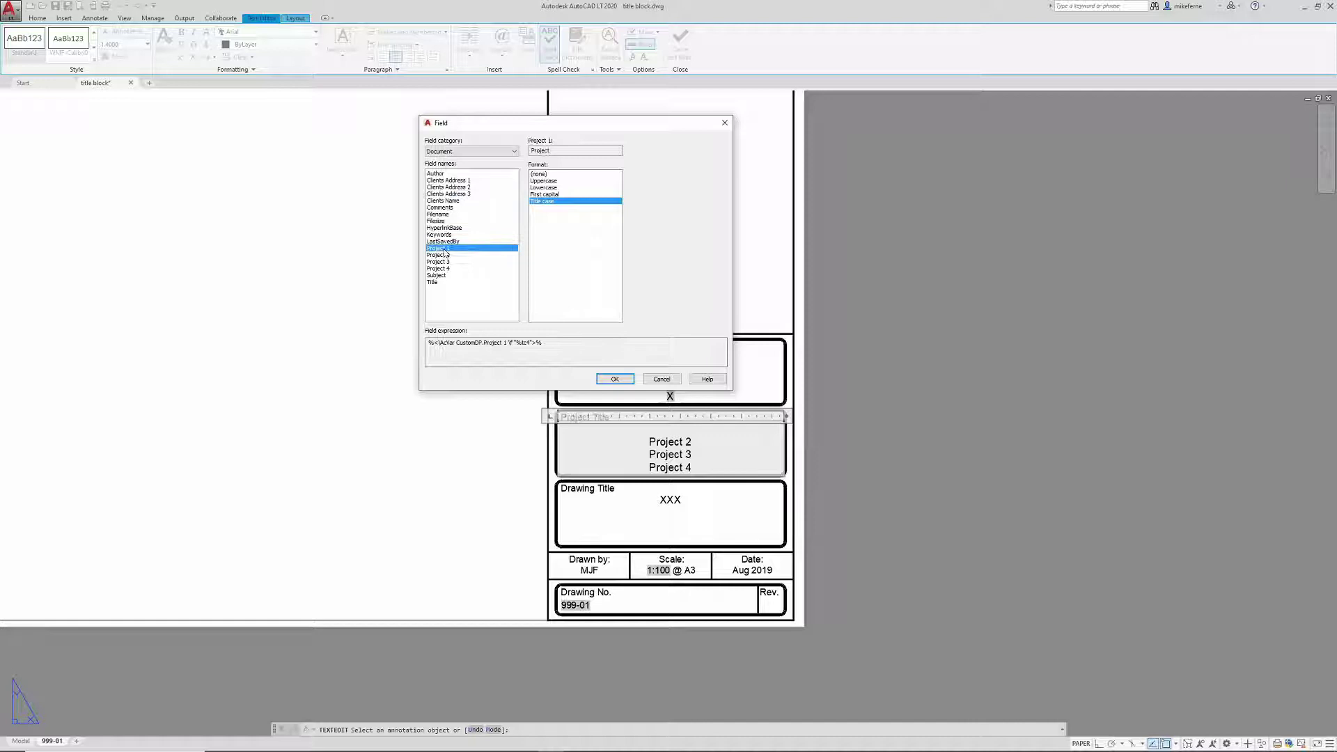
{"action": "left_click", "coordinate": [617, 381]}
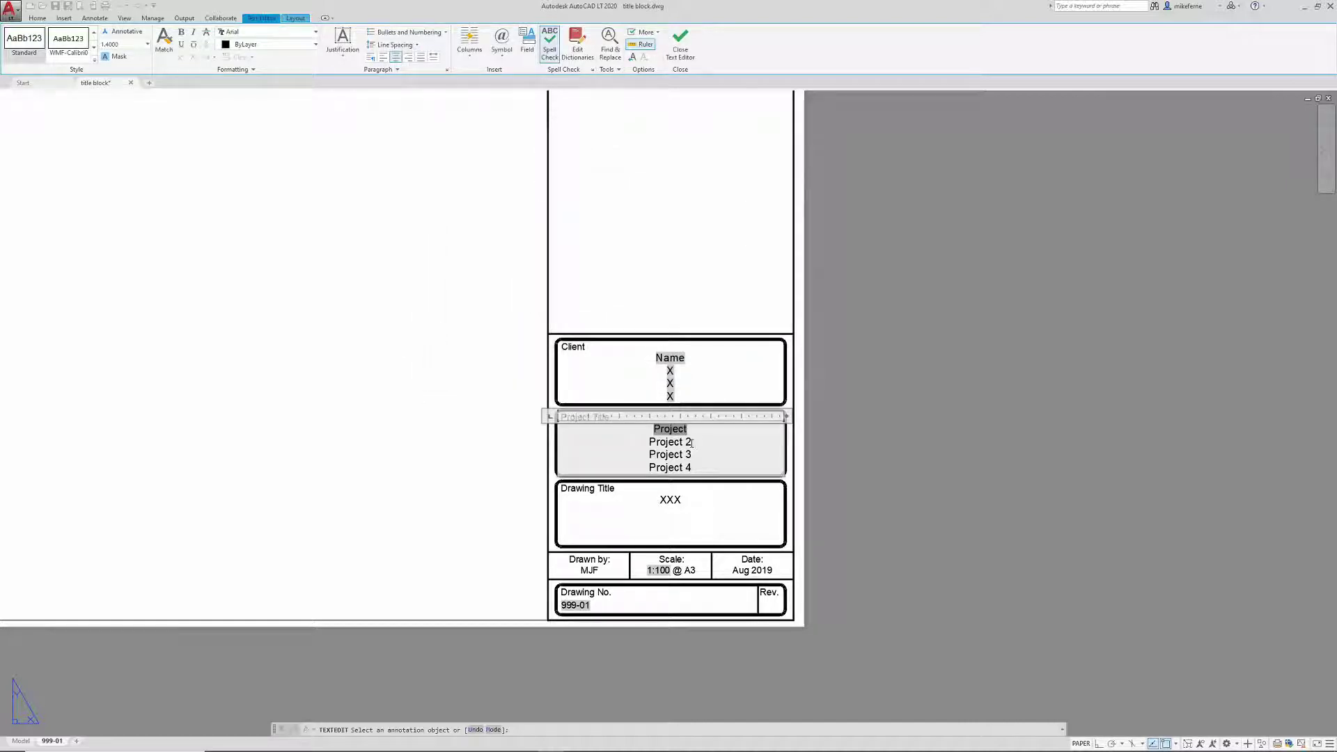
{"action": "key", "text": "BackSpace"}
{"action": "key", "text": "BackSpace"}
{"action": "right_click", "coordinate": [672, 442]}
{"action": "left_click", "coordinate": [703, 510]}
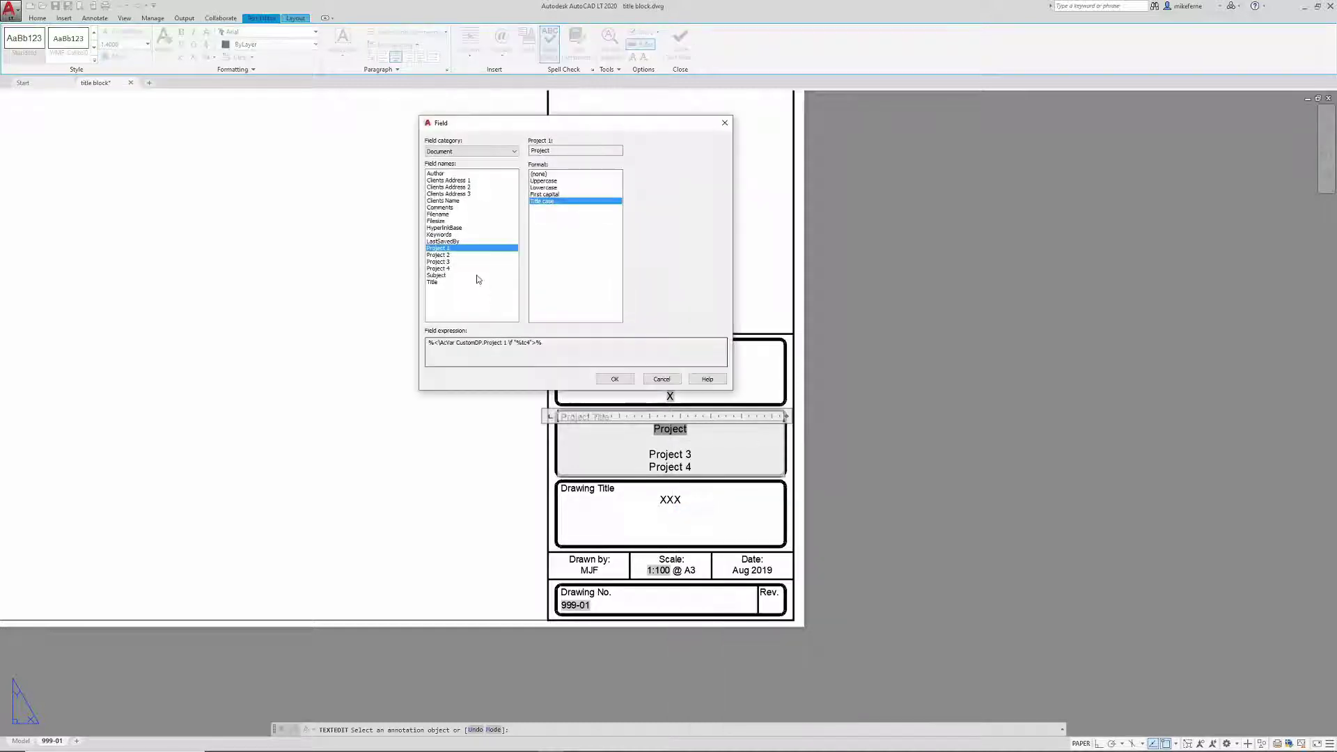
{"action": "left_click", "coordinate": [438, 255]}
{"action": "left_click", "coordinate": [615, 379]}
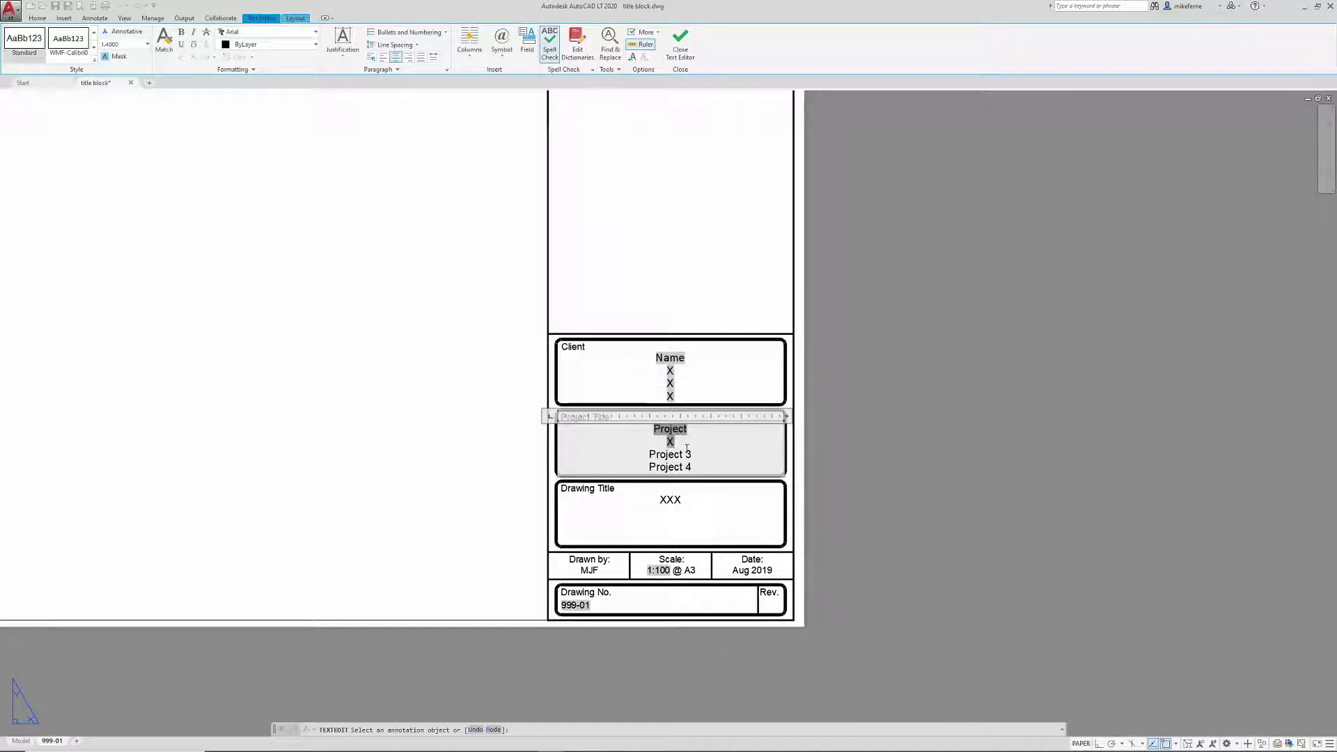
Replace the last two lines with the Project 3 and Project 4 fields, then close the editor
{"action": "key", "text": "BackSpace"}
{"action": "key", "text": "BackSpace"}
{"action": "key", "text": "BackSpace"}
{"action": "key", "text": "BackSpace"}
{"action": "right_click", "coordinate": [672, 453]}
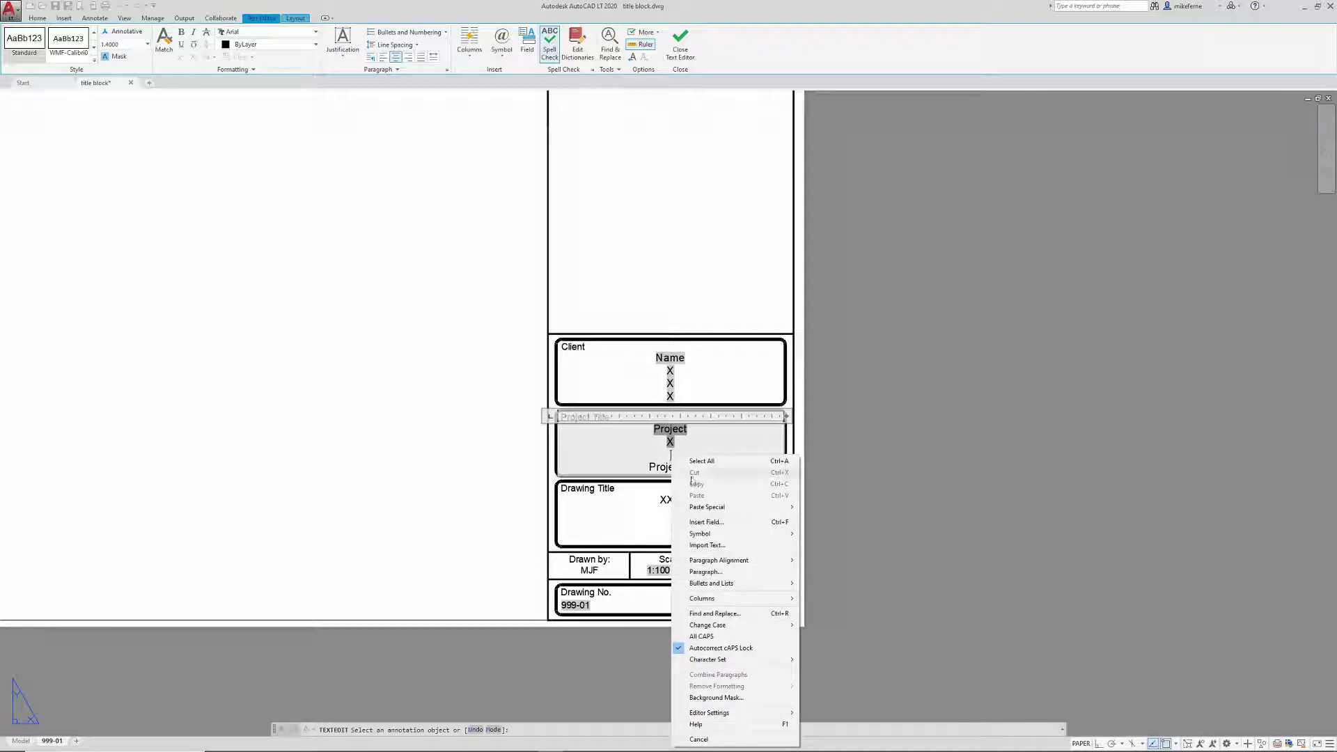
{"action": "left_click", "coordinate": [703, 521]}
{"action": "left_click", "coordinate": [438, 262]}
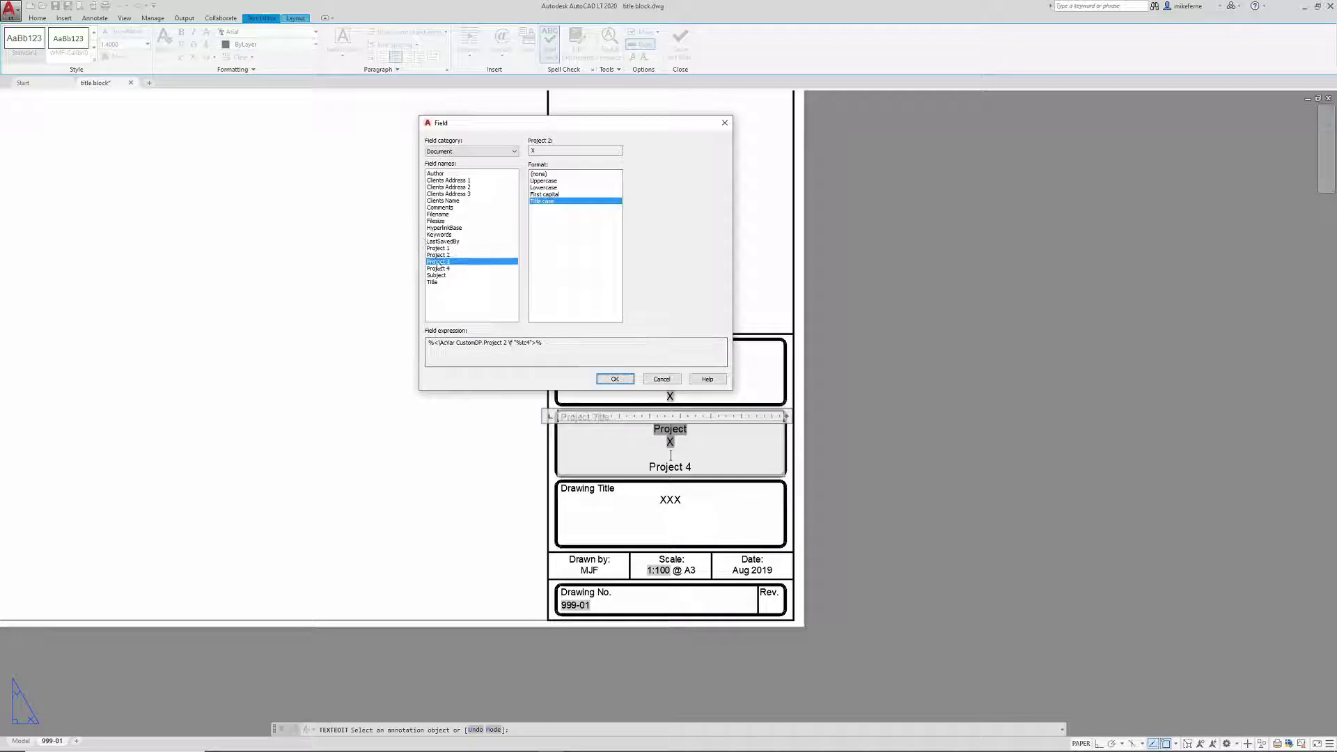
{"action": "left_click", "coordinate": [615, 379]}
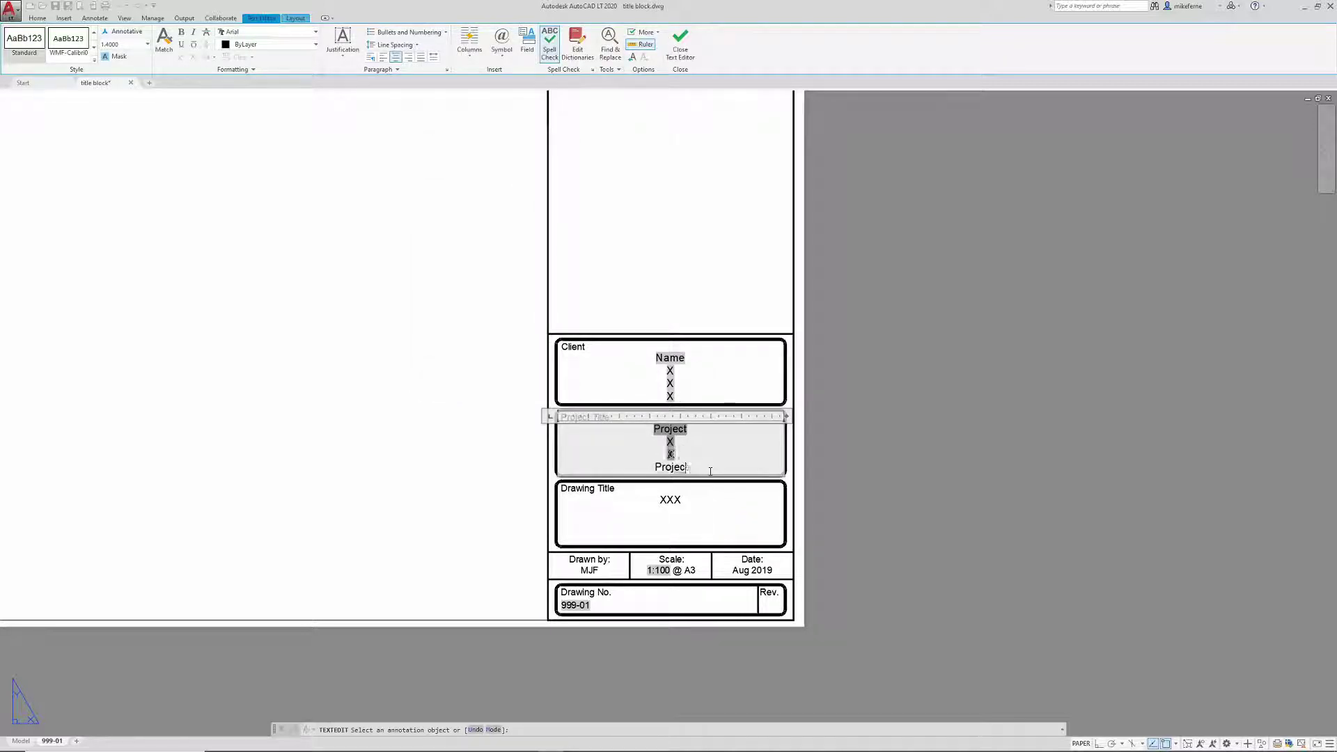
{"action": "key", "text": "BackSpace"}
{"action": "key", "text": "BackSpace"}
{"action": "right_click", "coordinate": [671, 468]}
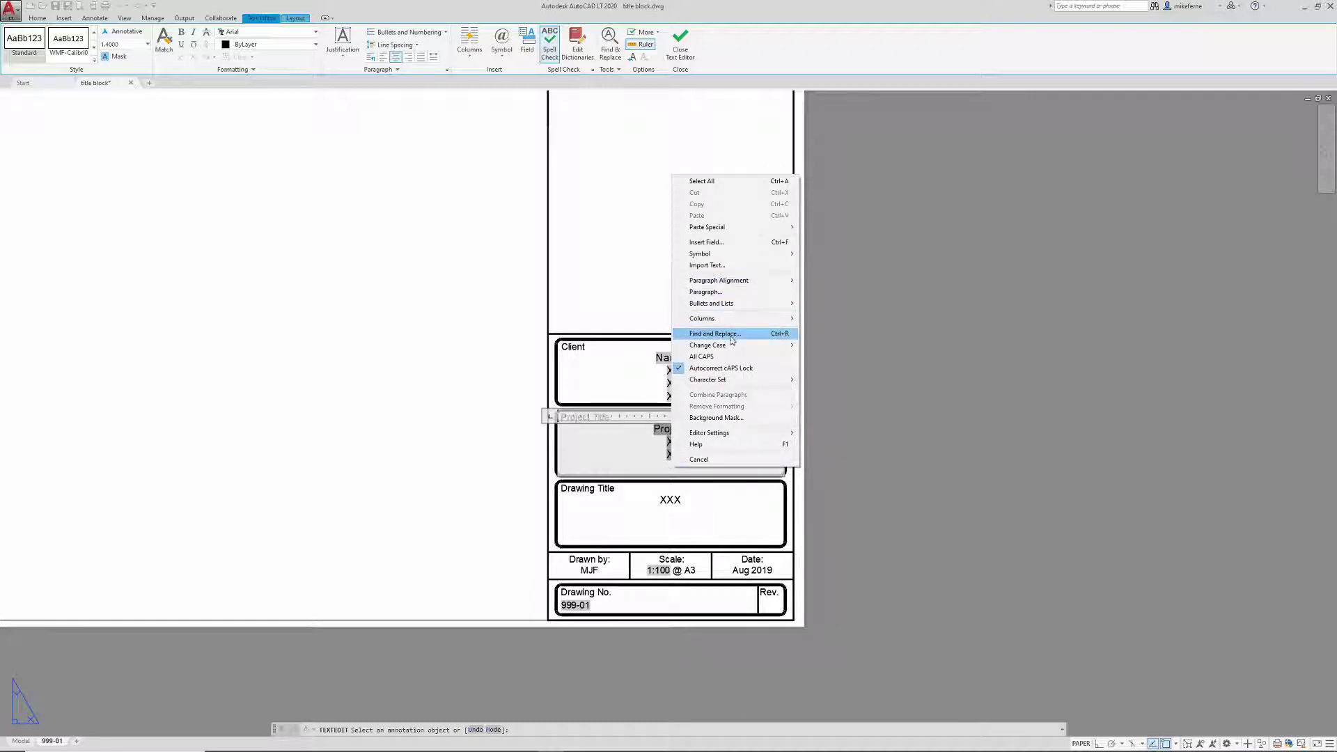
{"action": "left_click", "coordinate": [704, 241]}
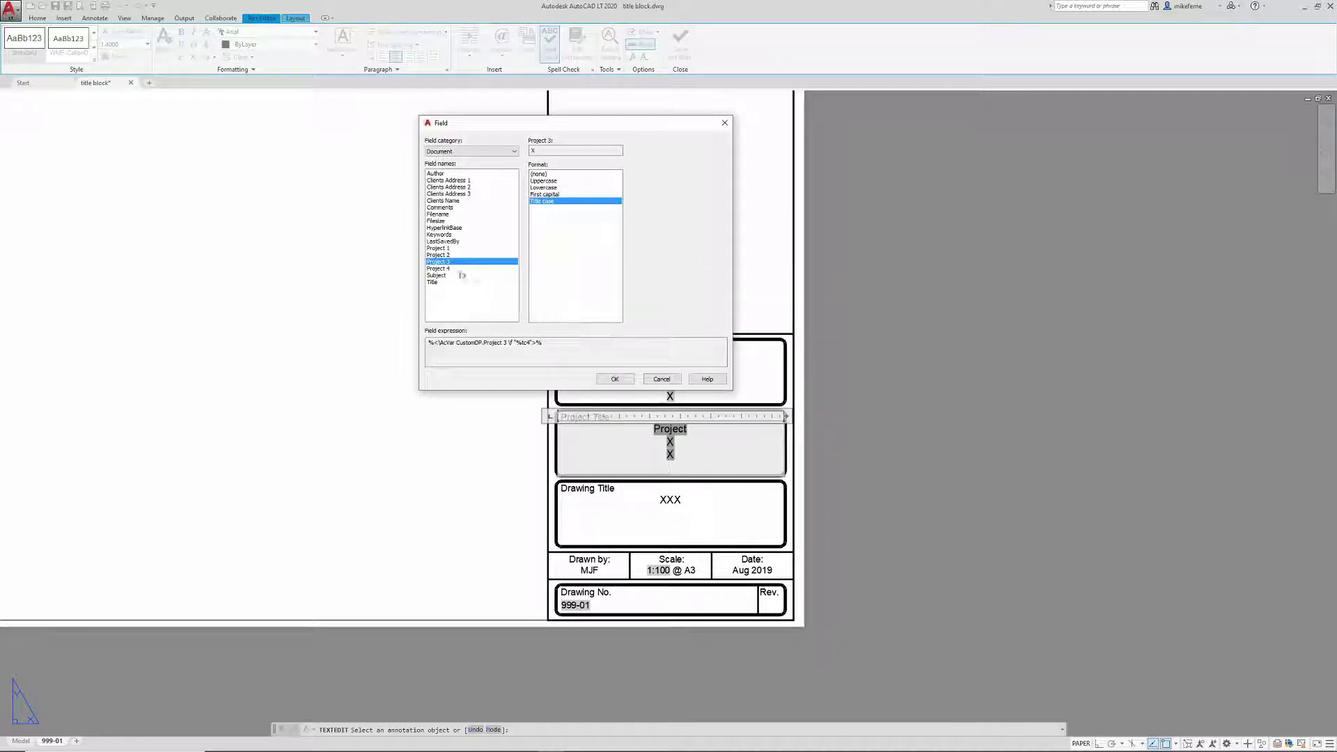
{"action": "left_click", "coordinate": [446, 268]}
{"action": "left_click", "coordinate": [615, 378]}
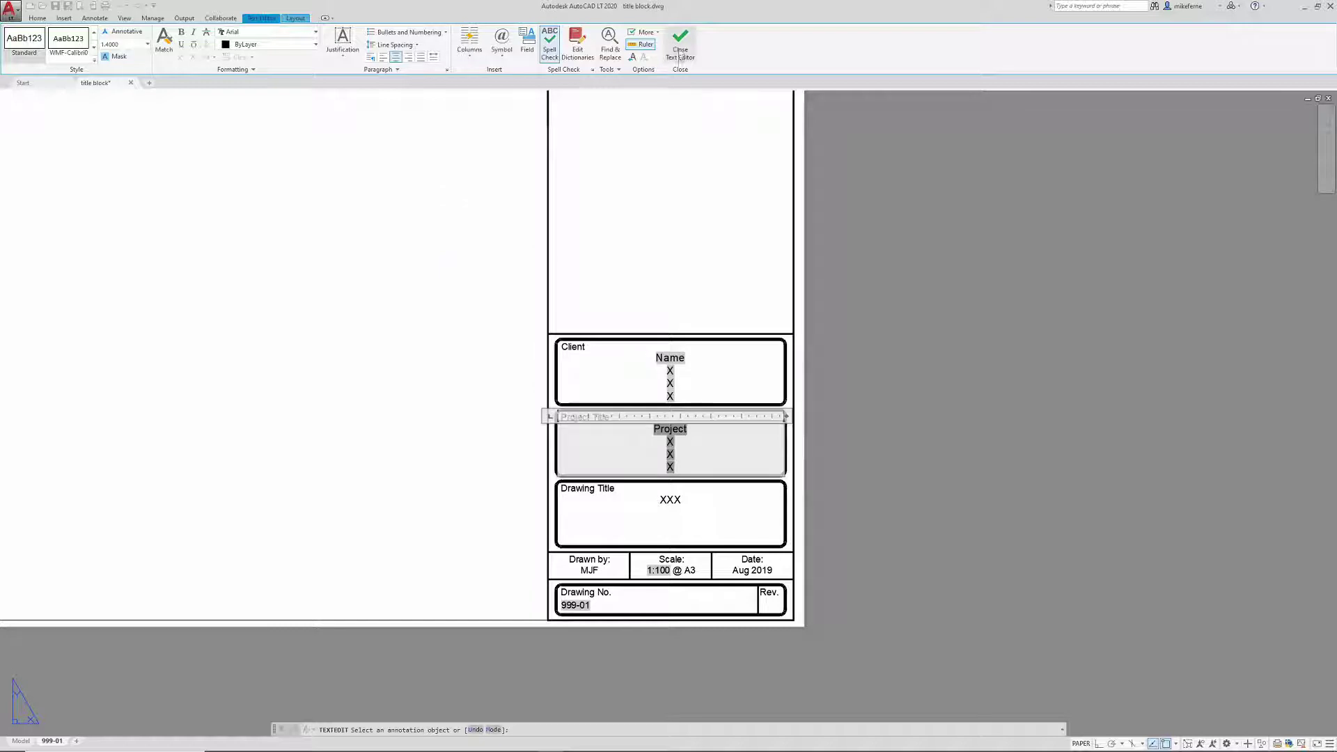
{"action": "left_click", "coordinate": [681, 50]}
{"action": "right_click", "coordinate": [390, 276]}
{"action": "left_click", "coordinate": [404, 278]}
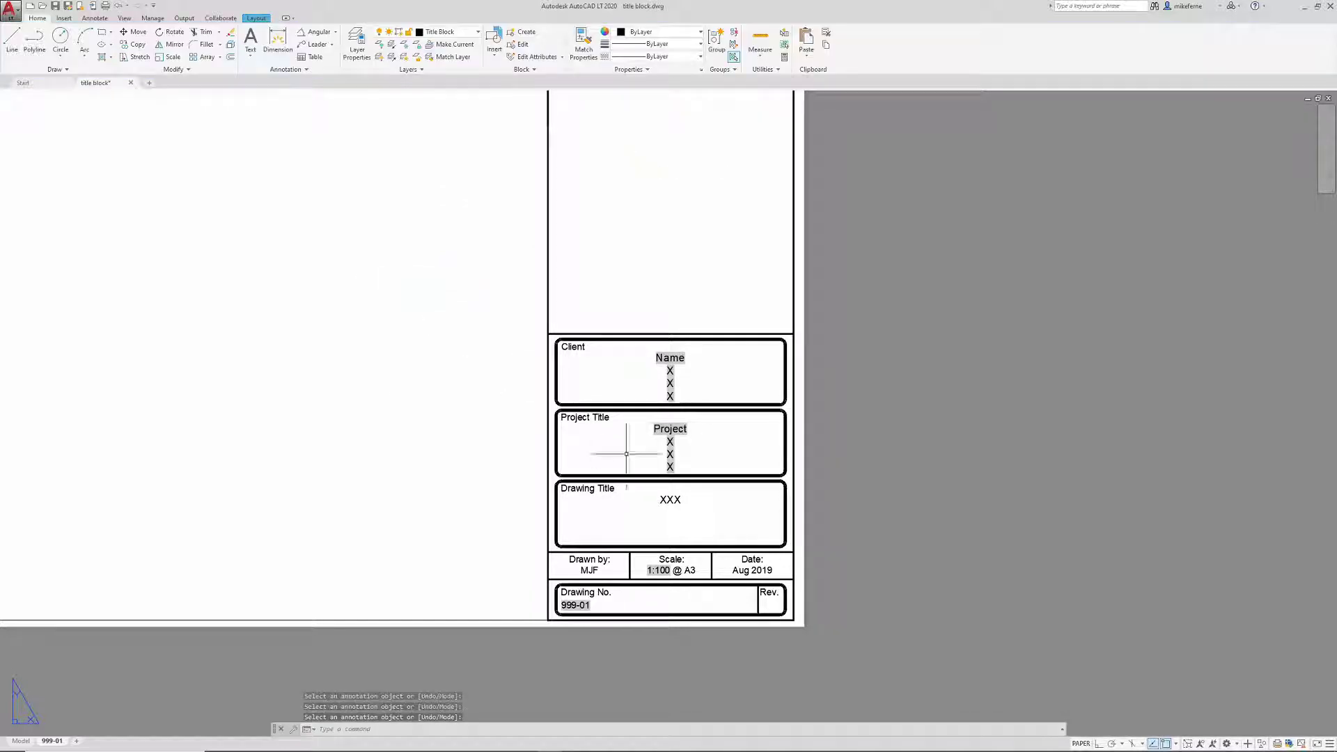
{"action": "middle_click_drag", "start_coordinate": [655, 506], "coordinate": [628, 480]}
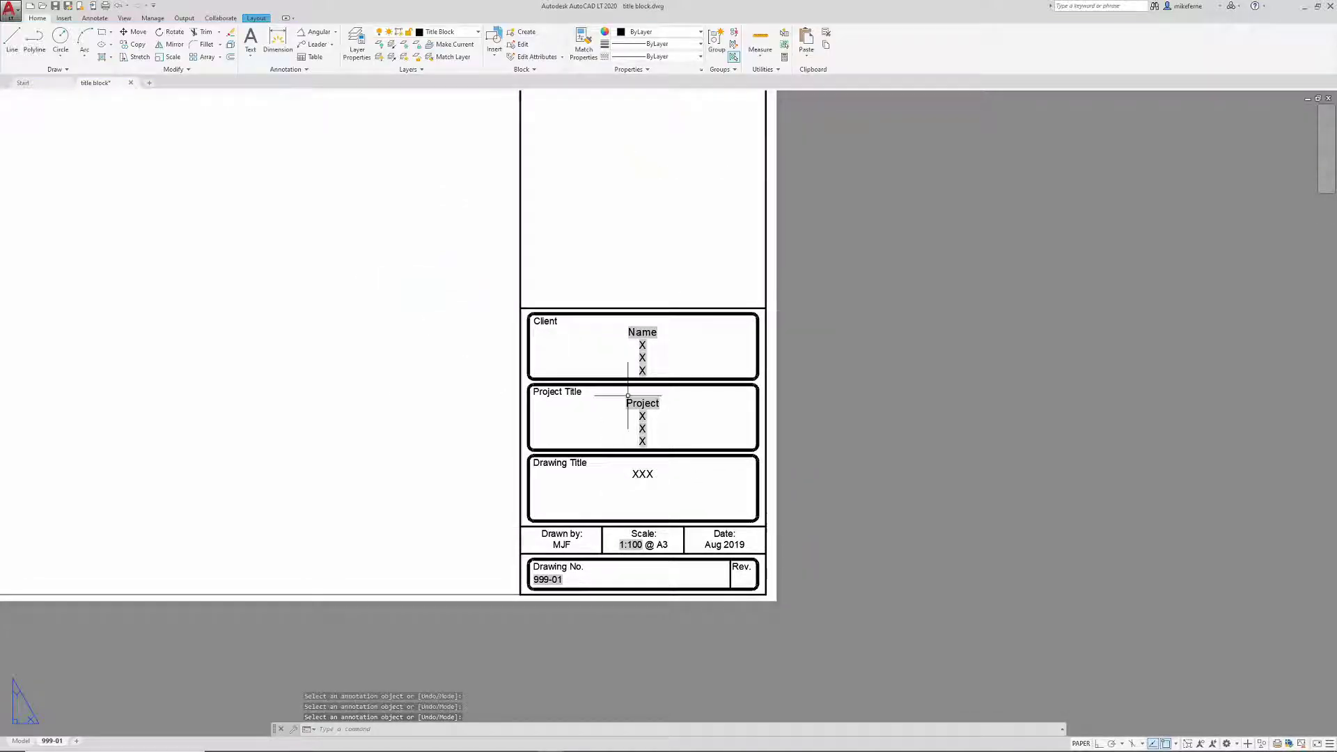
{"action": "middle_click_drag", "start_coordinate": [633, 398], "coordinate": [674, 427]}
{"action": "scroll", "coordinate": [674, 427], "scroll_direction": "down", "scroll_amount": 2}
{"action": "scroll", "coordinate": [737, 456], "scroll_direction": "up", "scroll_amount": 1}
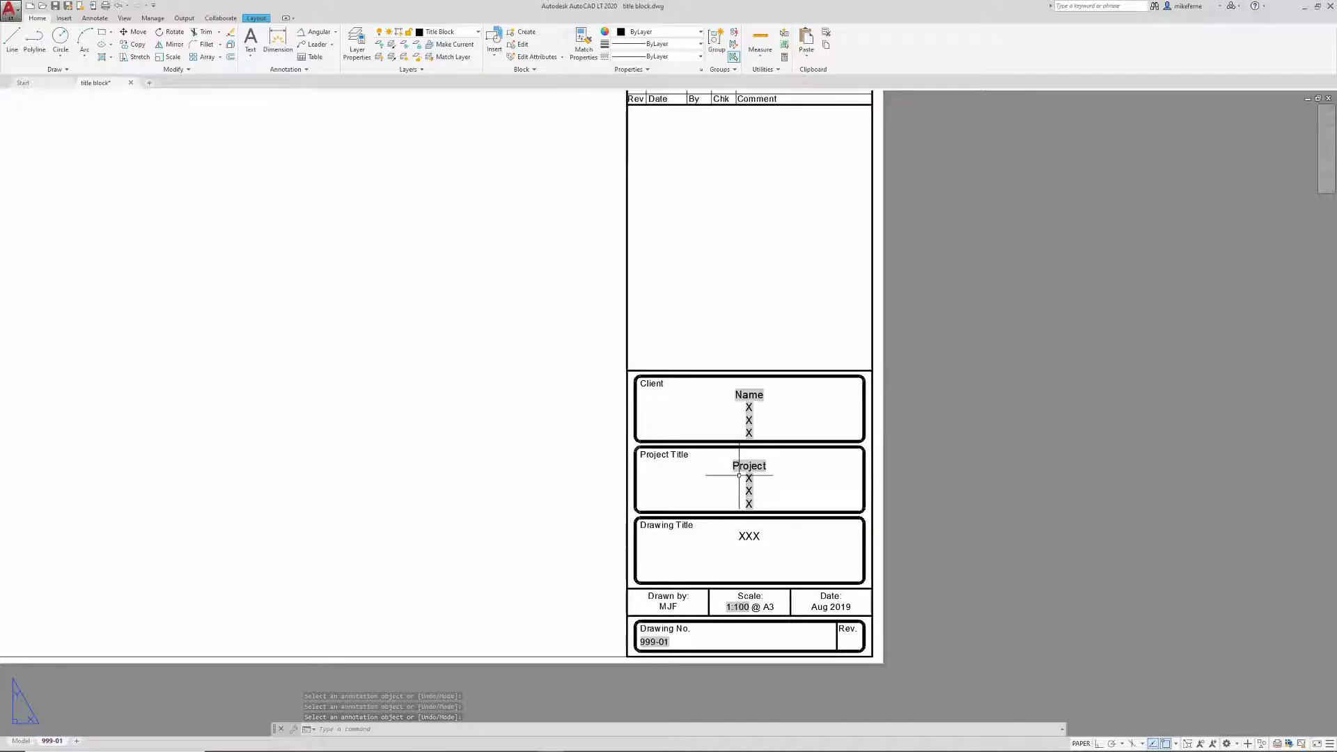
{"action": "scroll", "coordinate": [738, 474], "scroll_direction": "down", "scroll_amount": 1}
{"action": "scroll", "coordinate": [738, 474], "scroll_direction": "up", "scroll_amount": 2}
{"action": "middle_click_drag", "start_coordinate": [500, 495], "coordinate": [538, 486]}
{"action": "type", "text": "wg"}
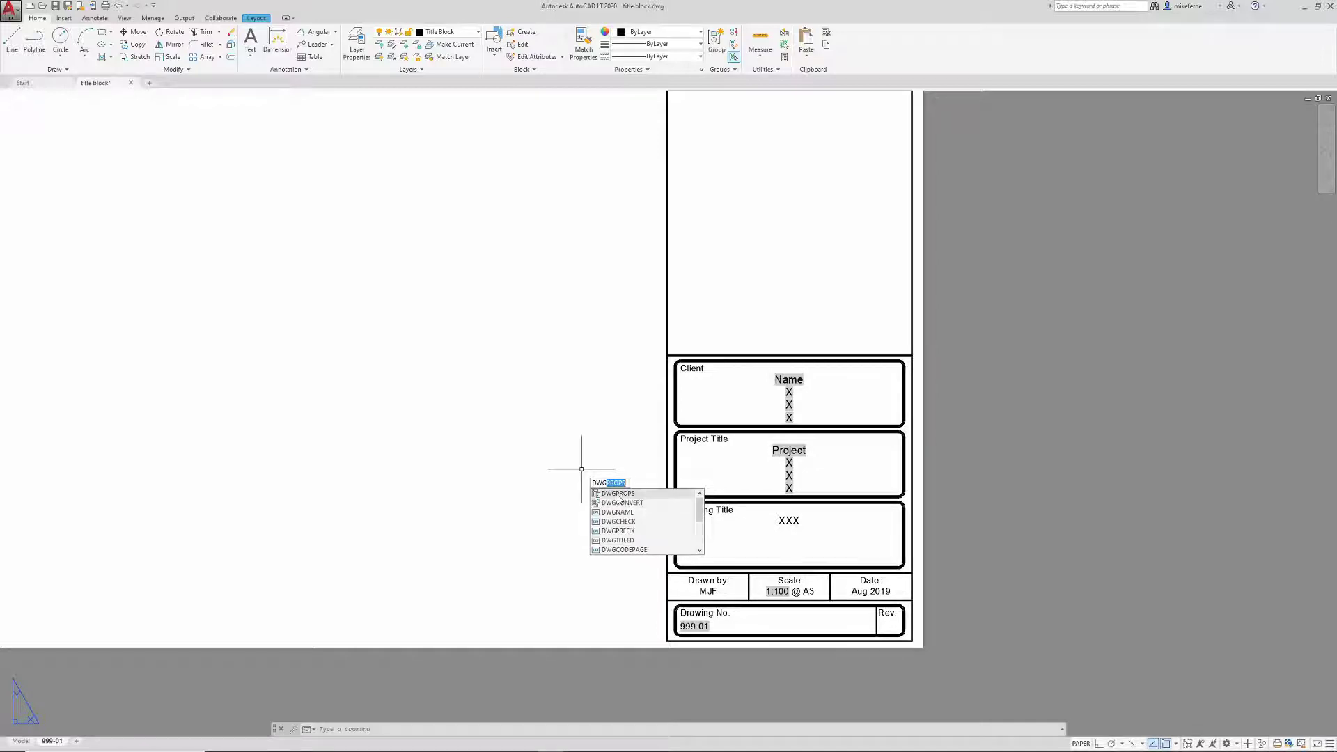
In Drawing Properties, enter the client's name and address into Clients Name and Address 1–3
{"action": "key", "text": "Return"}
{"action": "left_click", "coordinate": [569, 315]}
{"action": "left_click", "coordinate": [582, 318]}
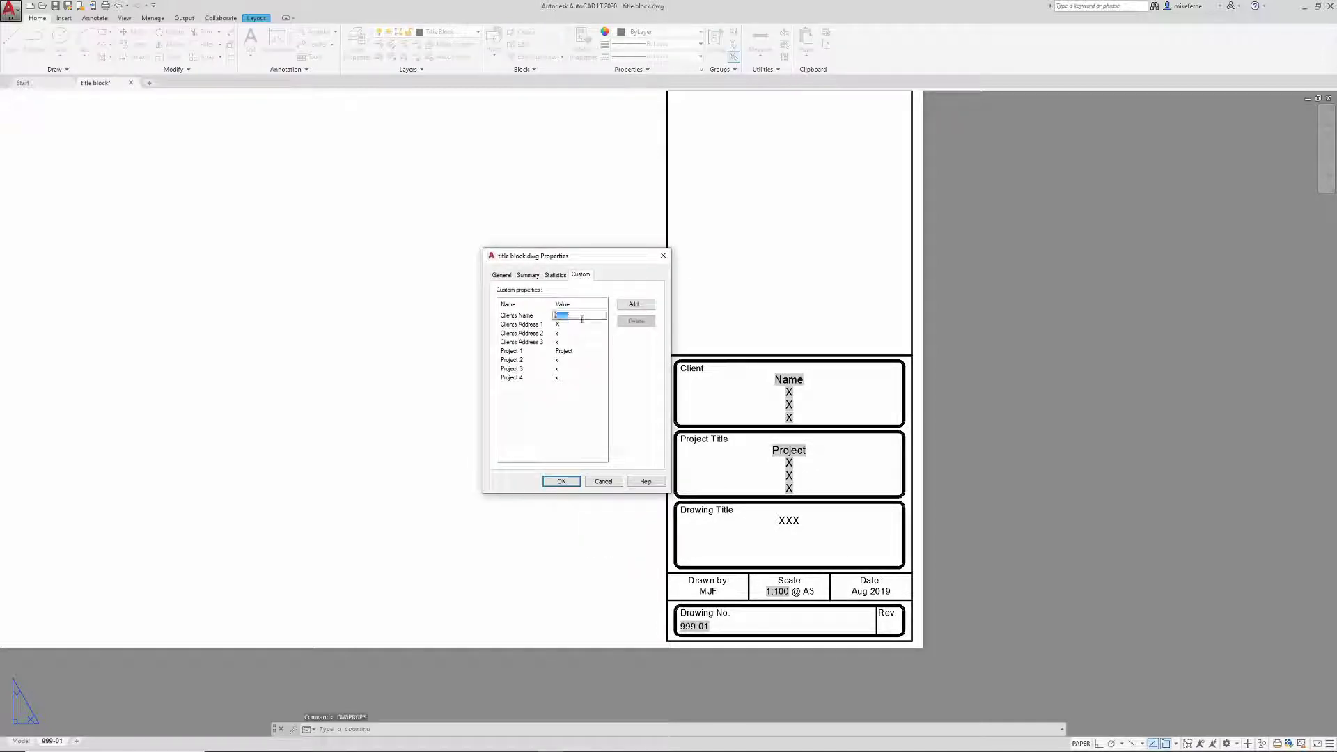
{"action": "type", "text": "Mike"}
{"action": "left_click", "coordinate": [568, 325]}
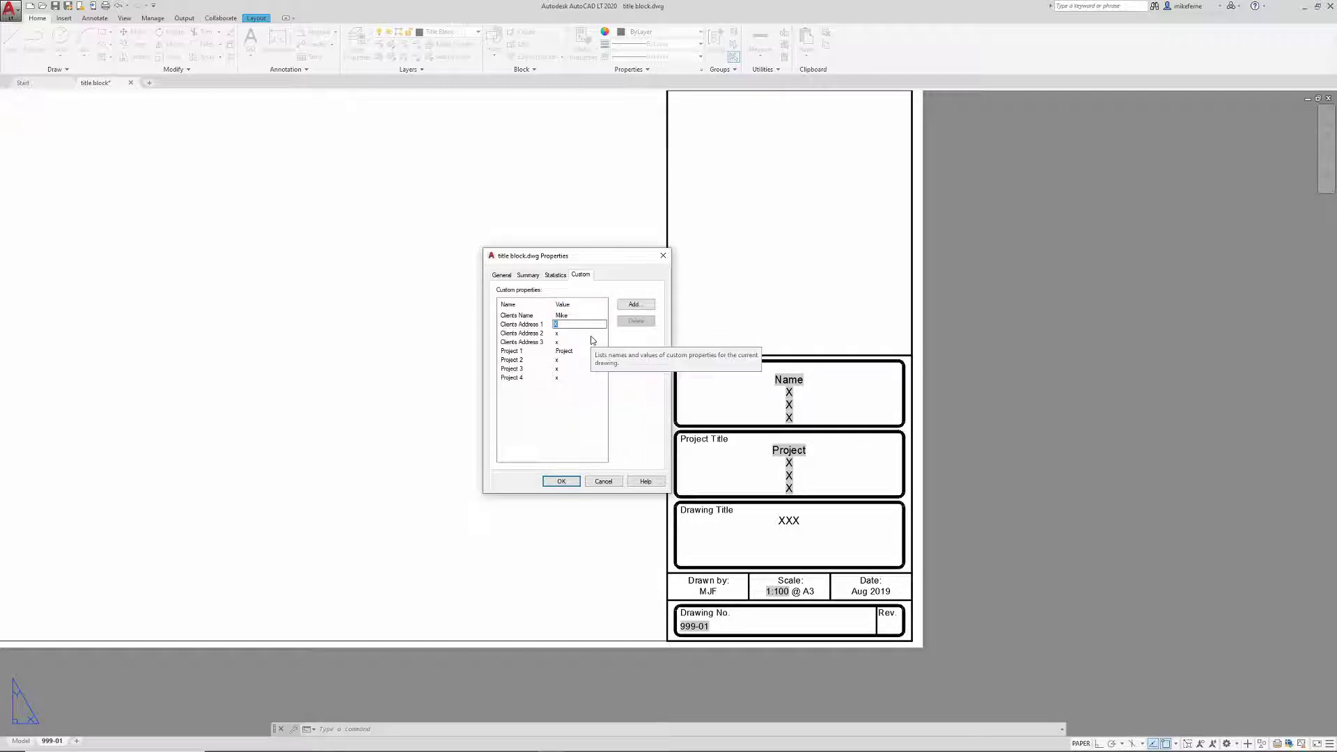
{"action": "type", "text": "123 Anywhere"}
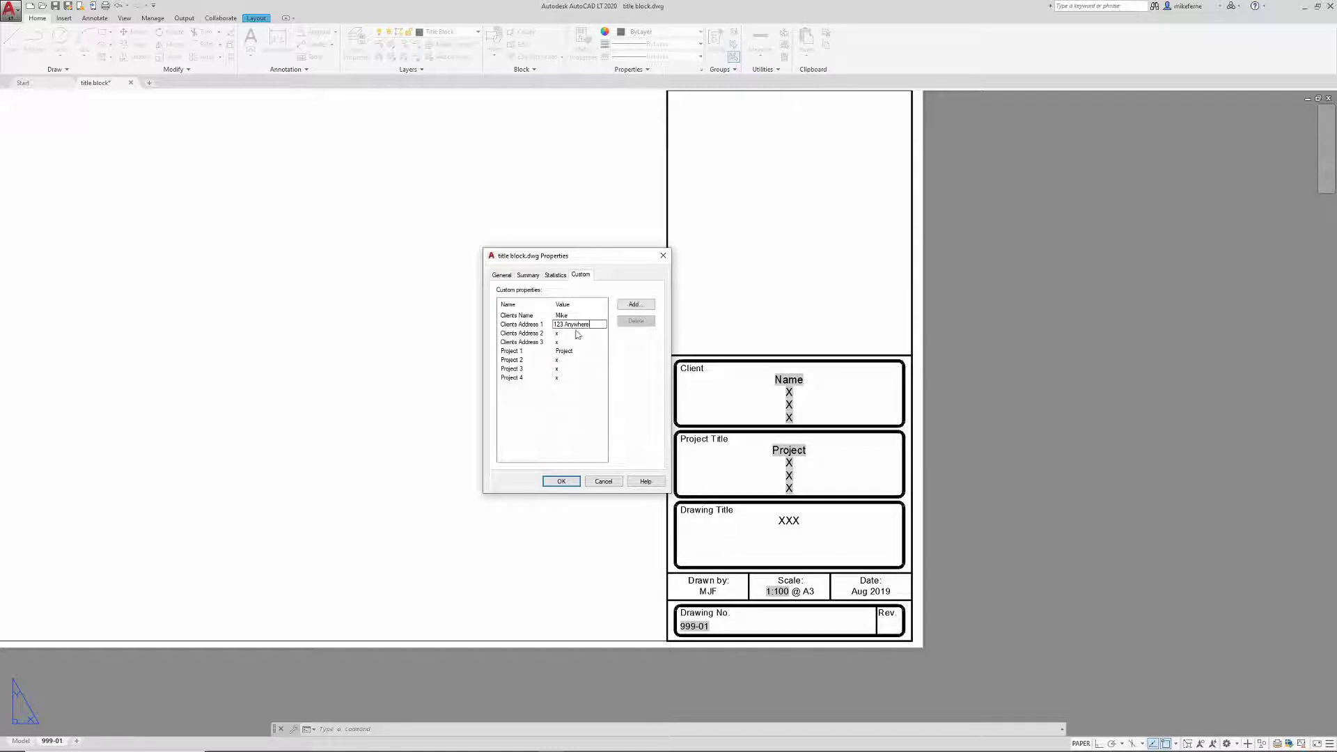
{"action": "left_click", "coordinate": [576, 334]}
{"action": "left_click", "coordinate": [563, 343]}
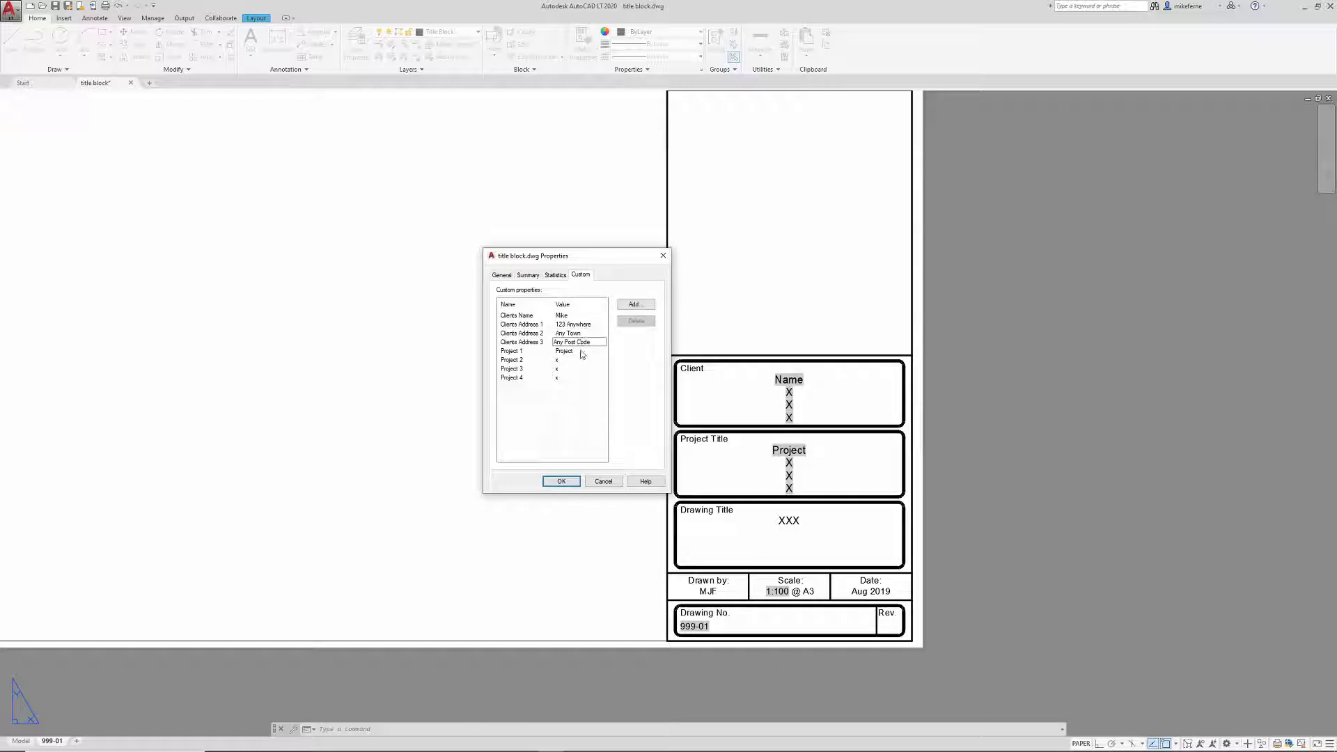
Set Project 1–4 to Single Storey, Rear Extension, & and Loft conversion, then click OK
{"action": "left_click", "coordinate": [582, 351]}
{"action": "type", "text": "Single Storey"}
{"action": "left_click", "coordinate": [584, 360]}
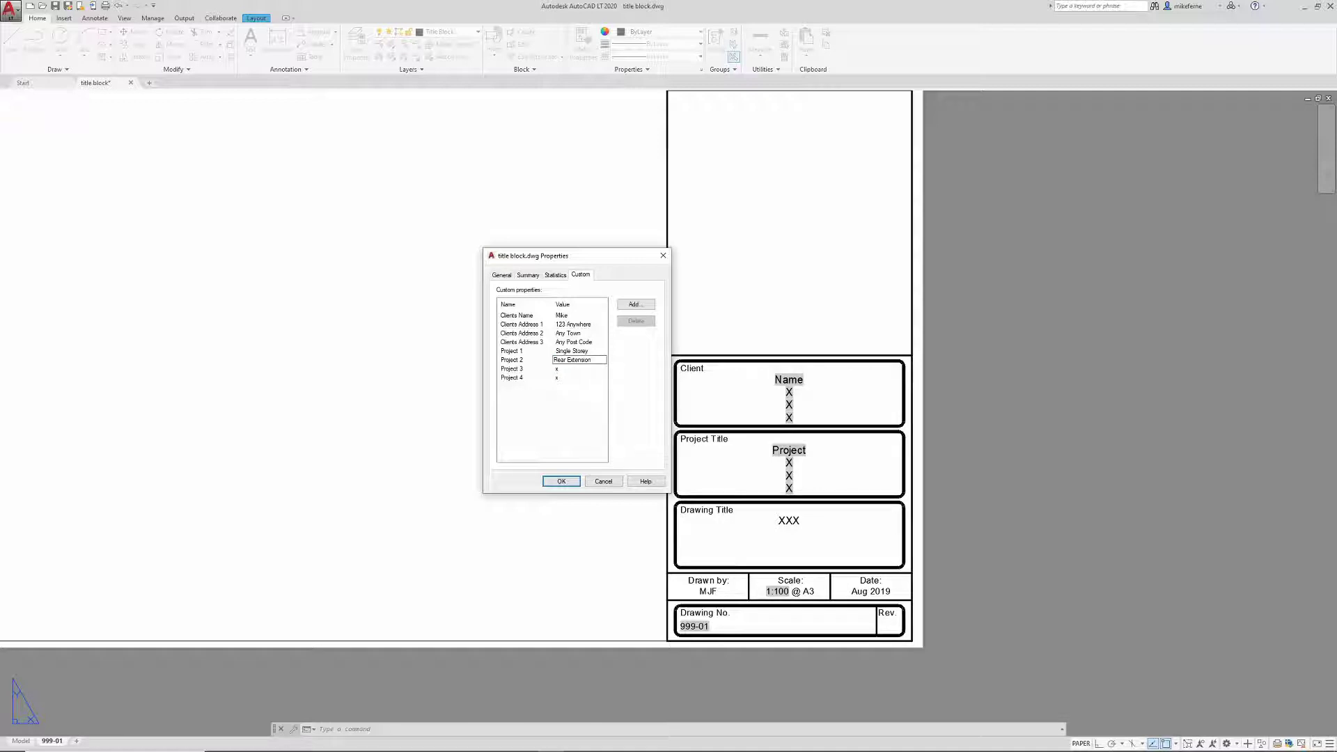
{"action": "left_click", "coordinate": [577, 369]}
{"action": "left_click", "coordinate": [583, 378]}
{"action": "type", "text": "Loft convers"}
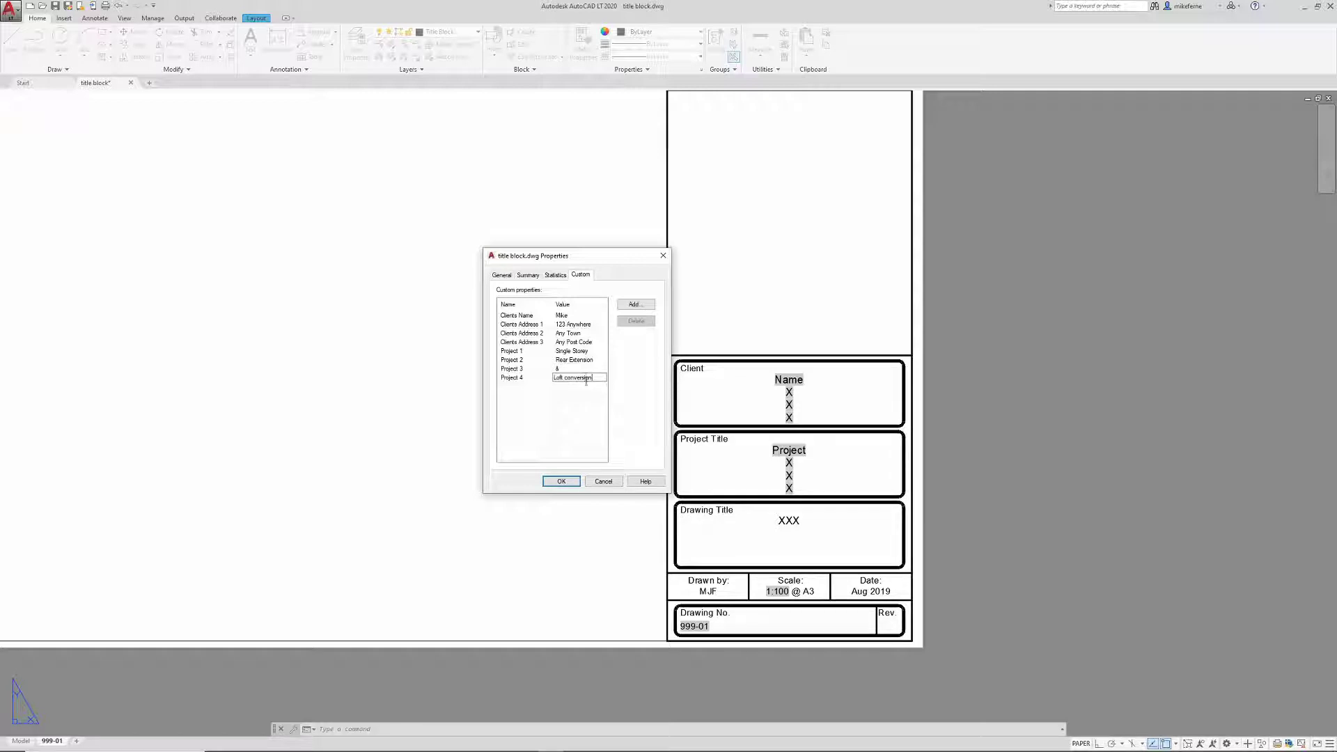
{"action": "type", "text": "ion"}
{"action": "left_click", "coordinate": [571, 480]}
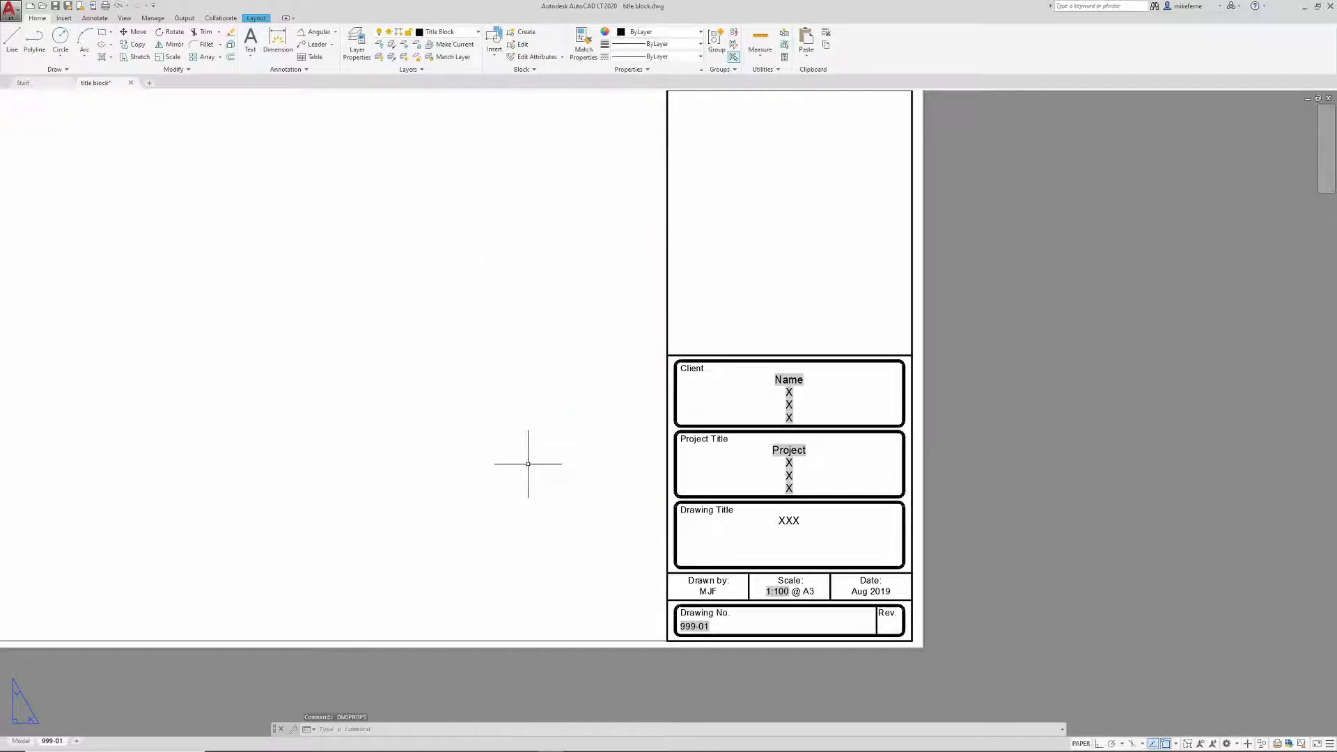
Regenerate the drawing and frame the whole title block showing the new client and project values
{"action": "key", "text": "Return"}
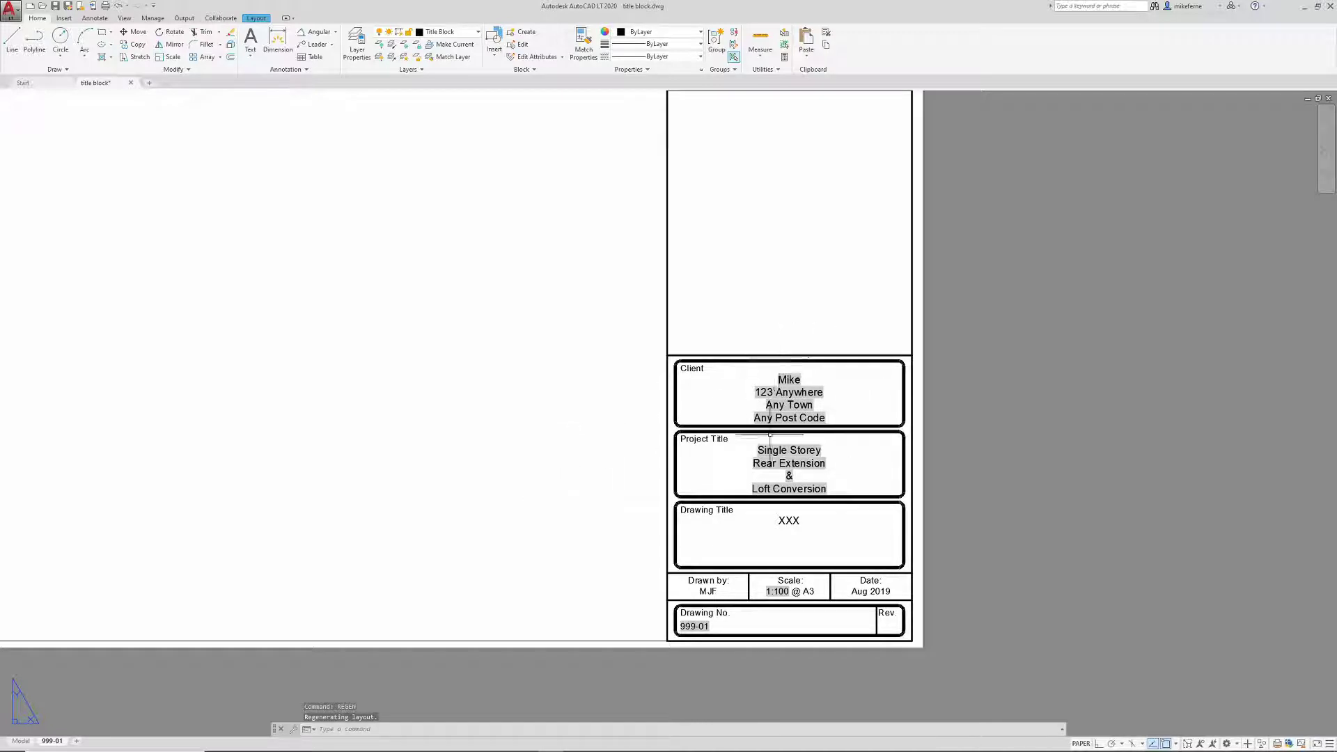
{"action": "scroll", "coordinate": [471, 397], "scroll_direction": "down", "scroll_amount": 2}
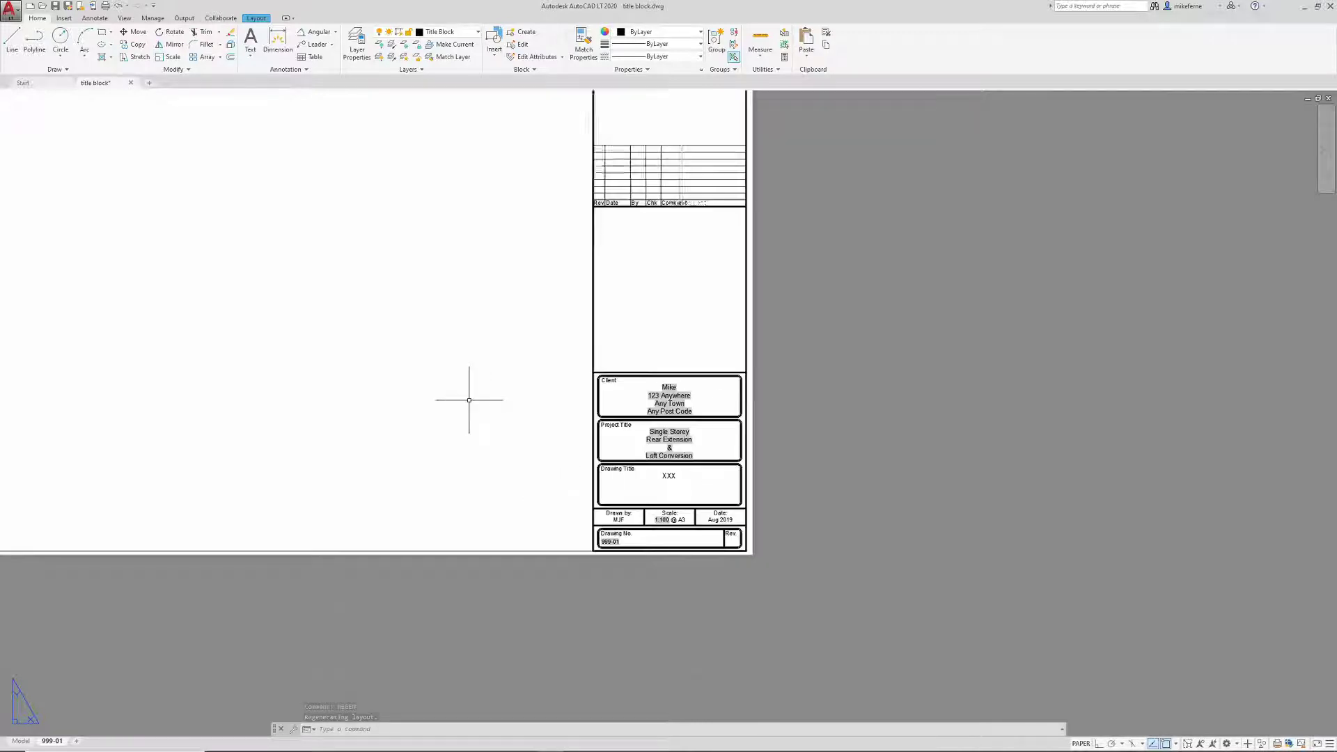
{"action": "middle_click_drag", "start_coordinate": [472, 396], "coordinate": [576, 435]}
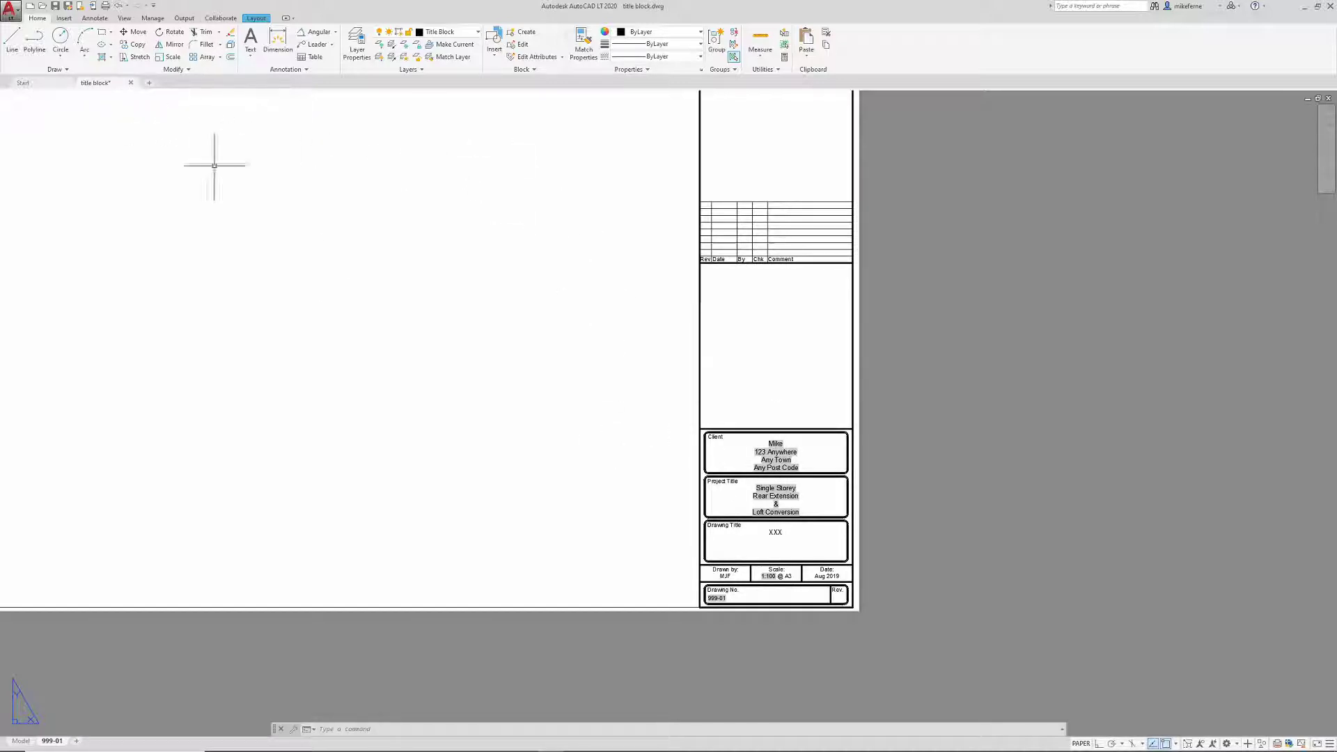
{"action": "middle_click_drag", "start_coordinate": [731, 538], "coordinate": [761, 538]}
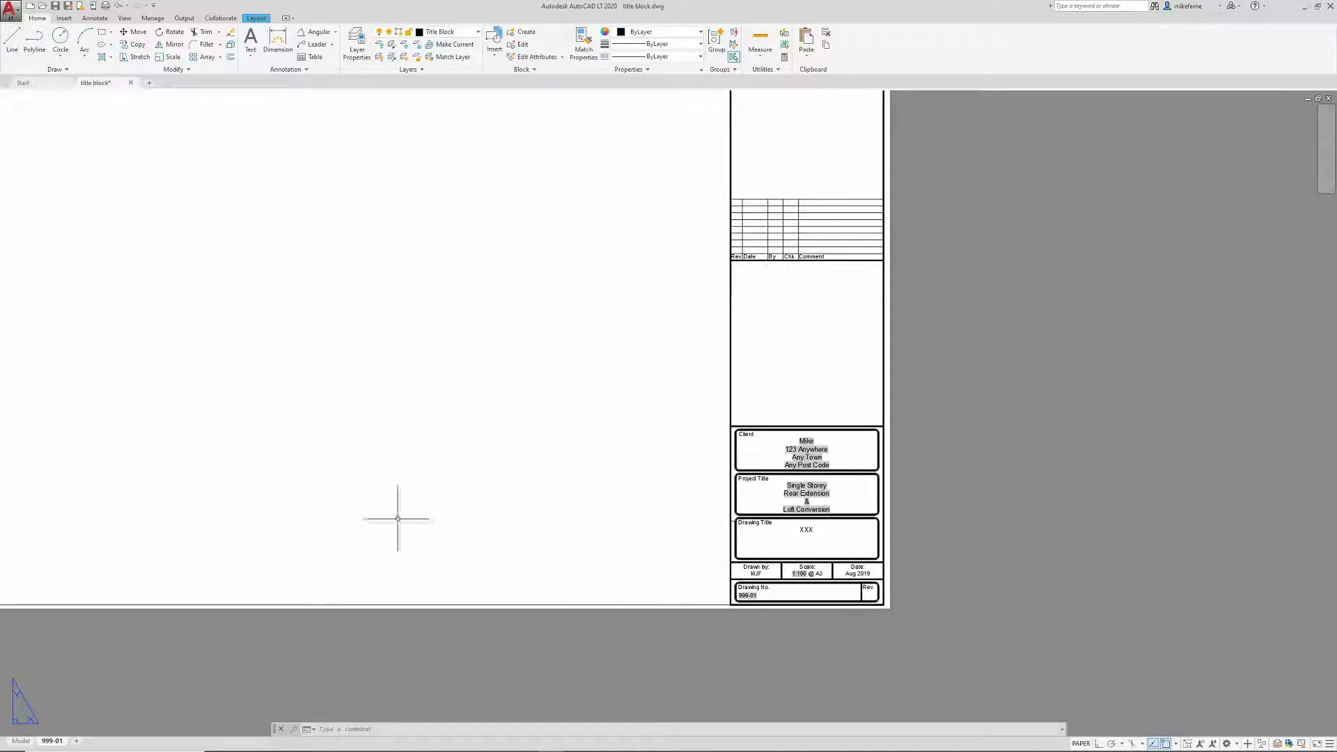
Copy layout 999-01 to the end and rename the copy 999-02
{"action": "right_click", "coordinate": [50, 742]}
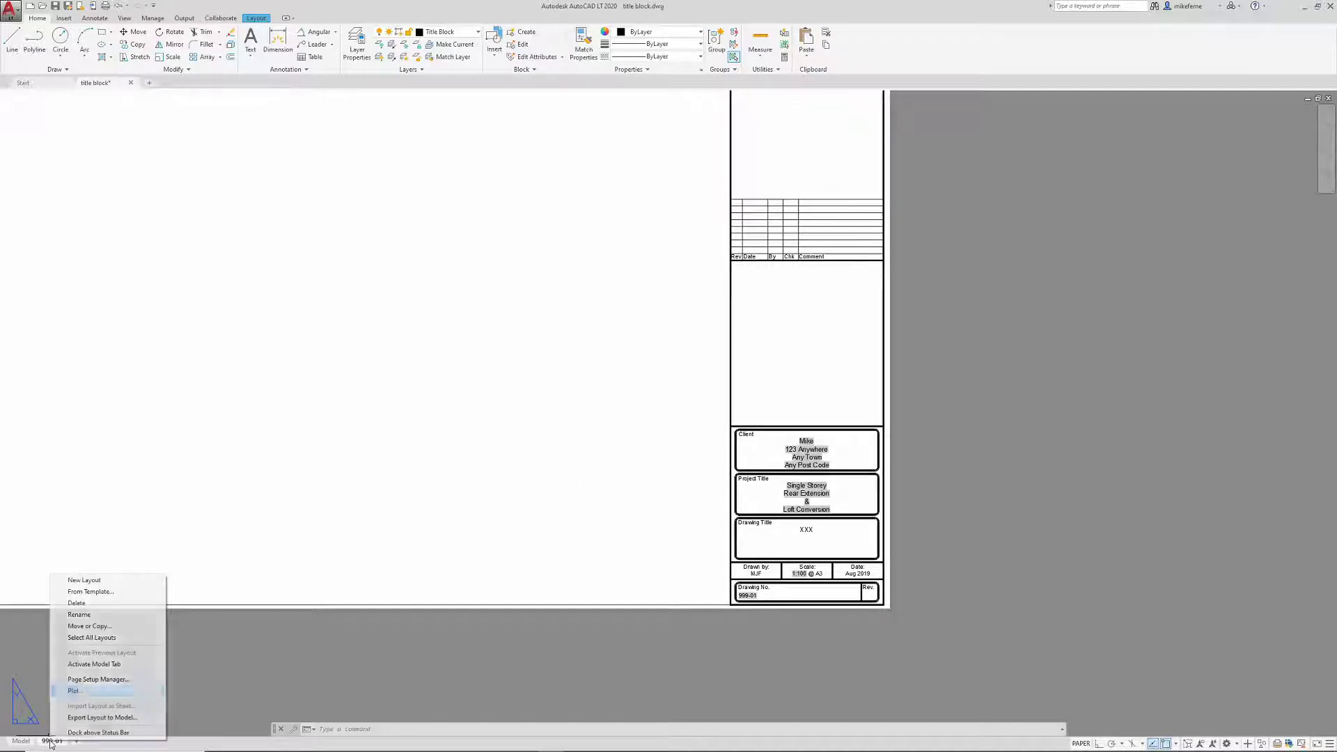
{"action": "left_click", "coordinate": [97, 626]}
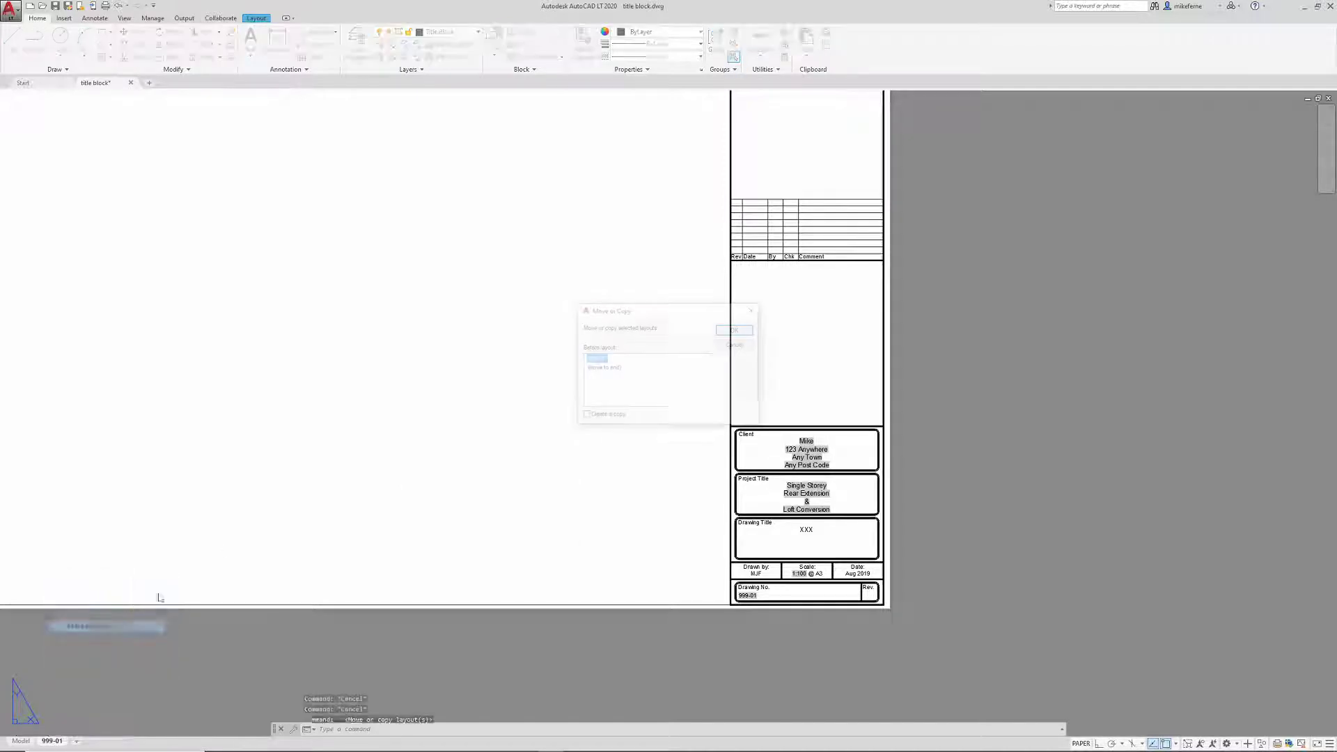
{"action": "left_click", "coordinate": [585, 416]}
{"action": "left_click", "coordinate": [603, 368]}
{"action": "left_click", "coordinate": [735, 330]}
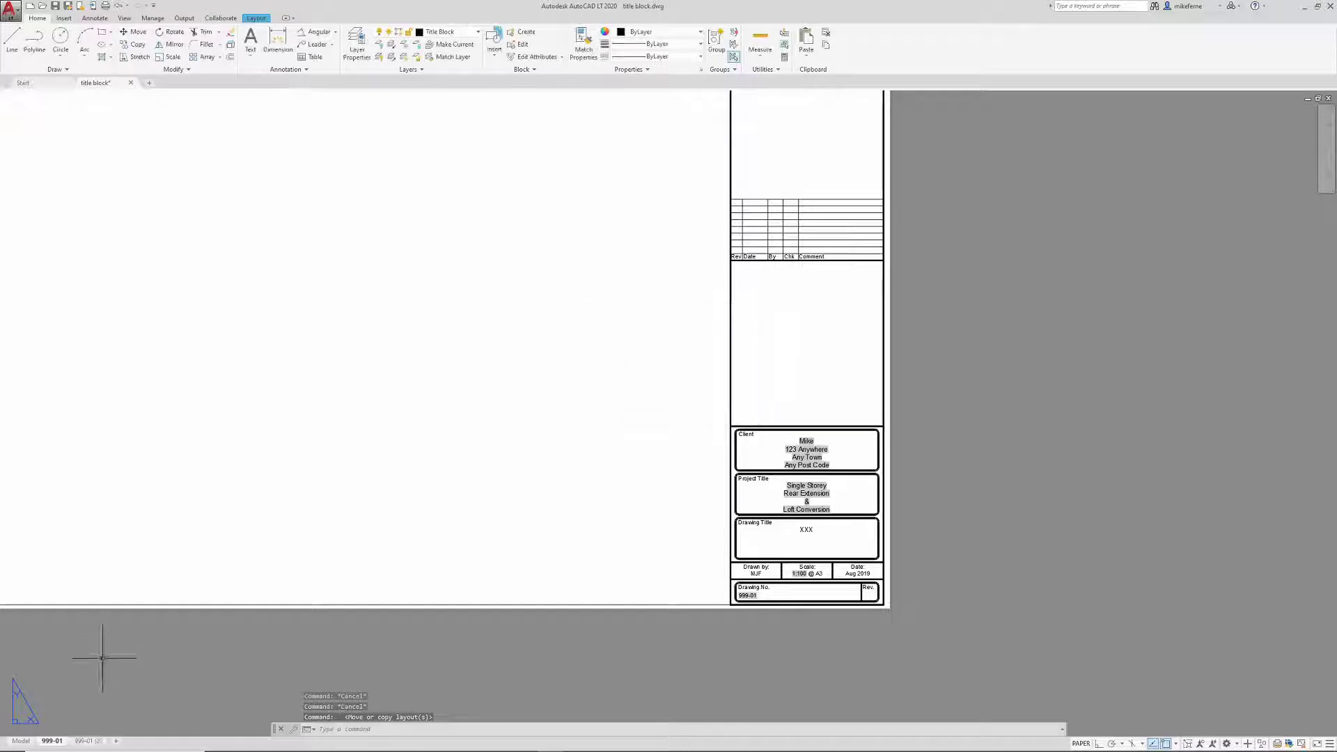
{"action": "right_click", "coordinate": [91, 742]}
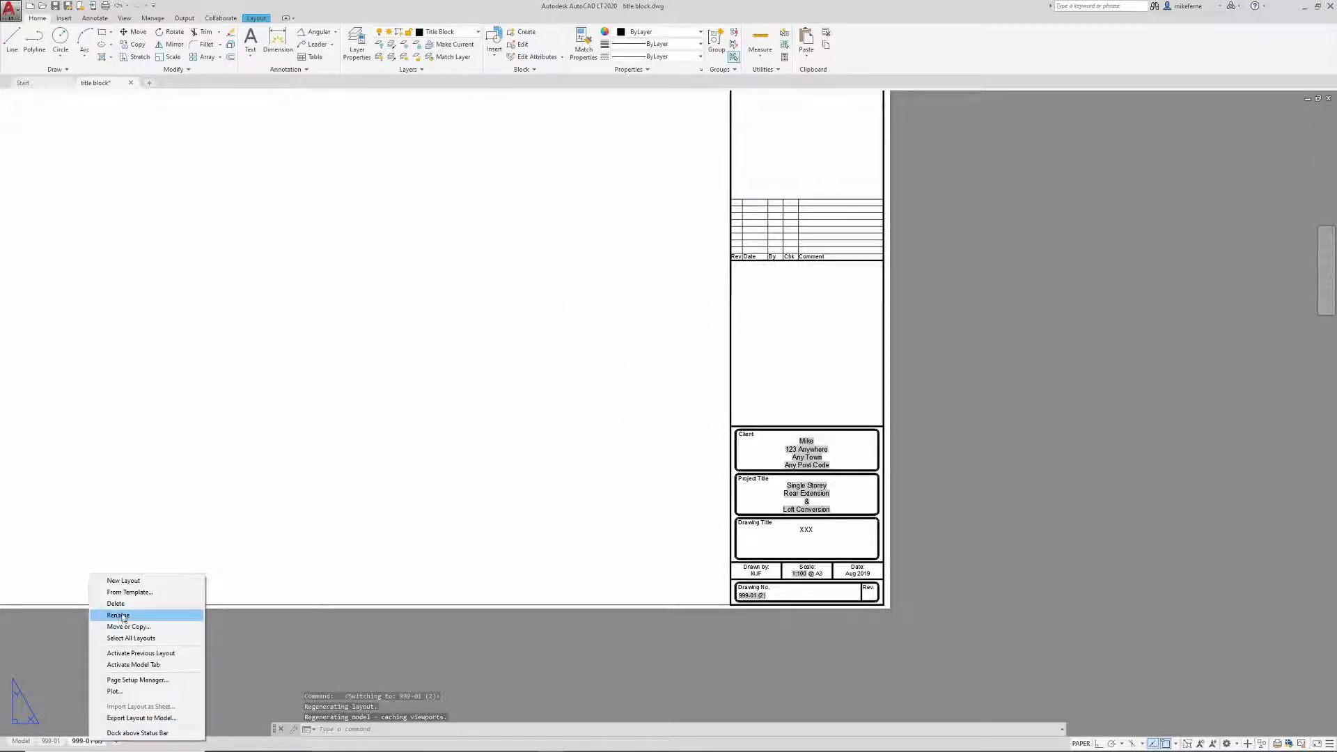
{"action": "left_click", "coordinate": [123, 618]}
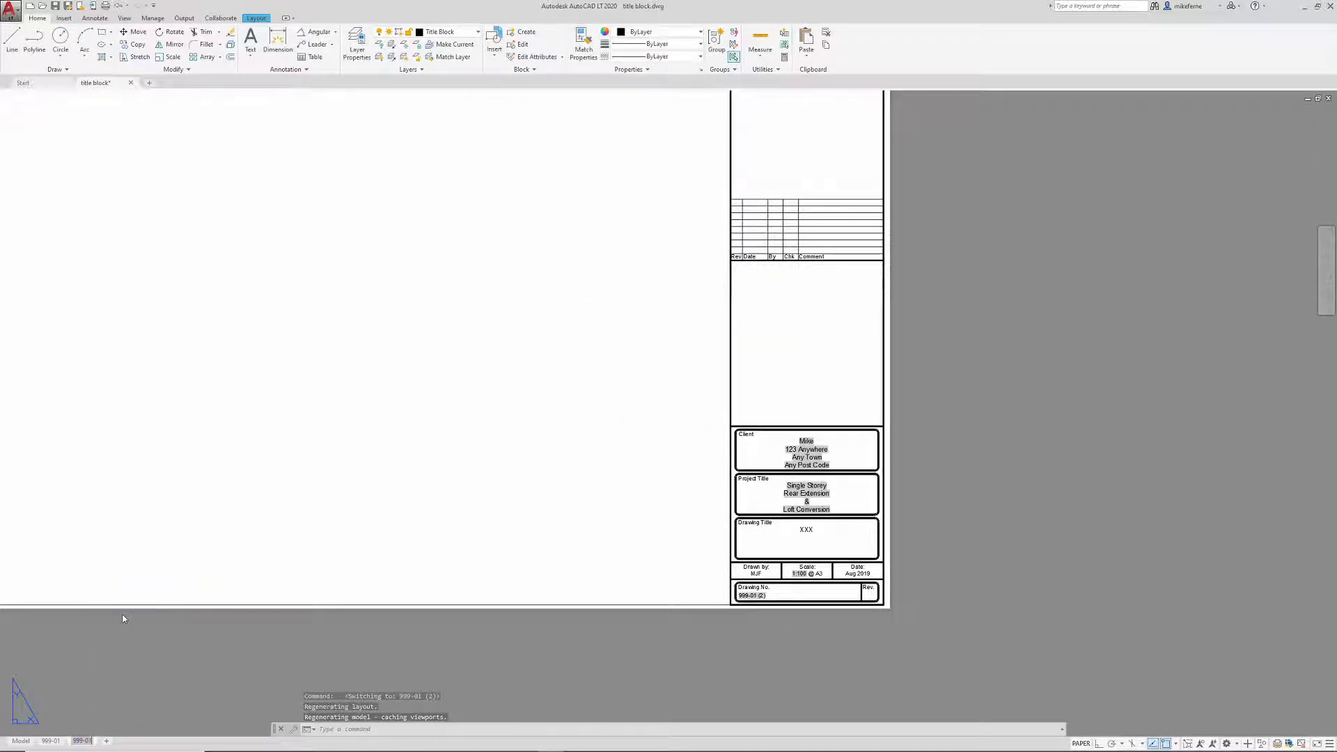
{"action": "type", "text": "999-02"}
{"action": "key", "text": "Return"}
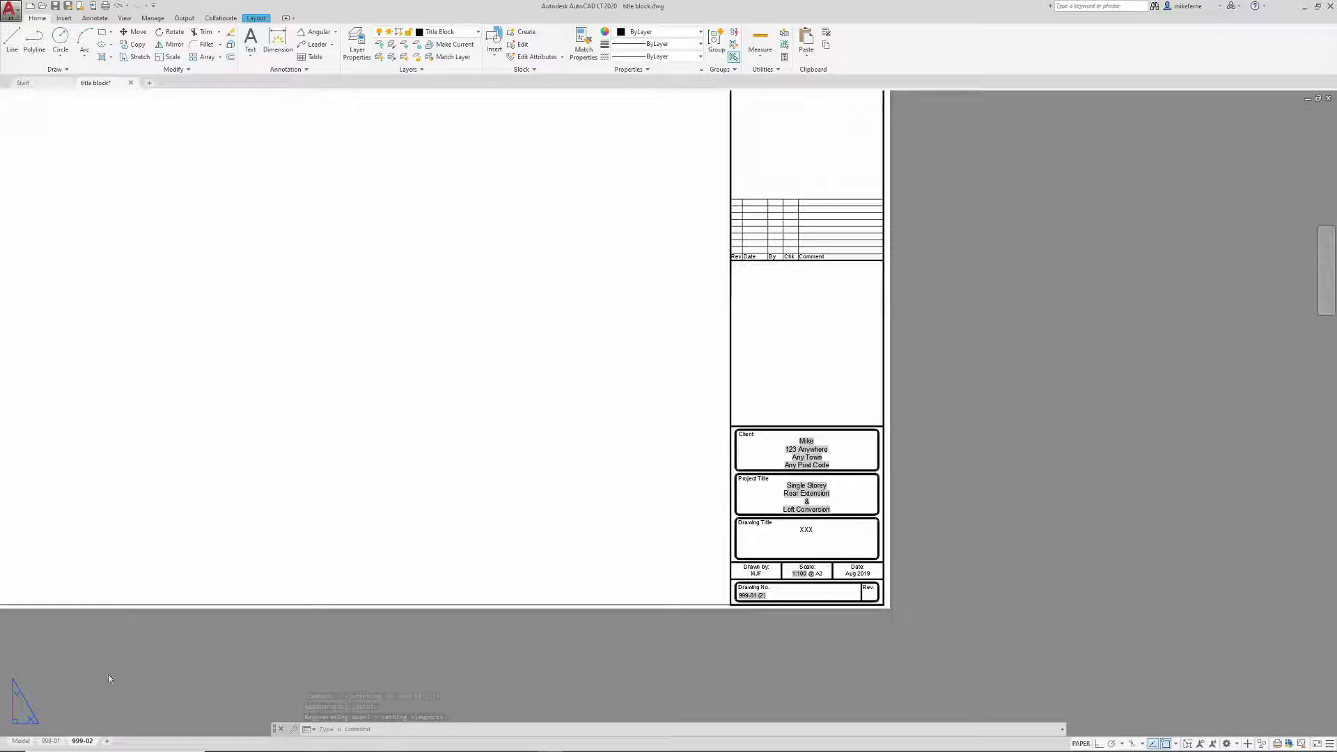
Copy layout 999-02 to the end and rename the copy 999-03
{"action": "right_click", "coordinate": [87, 740]}
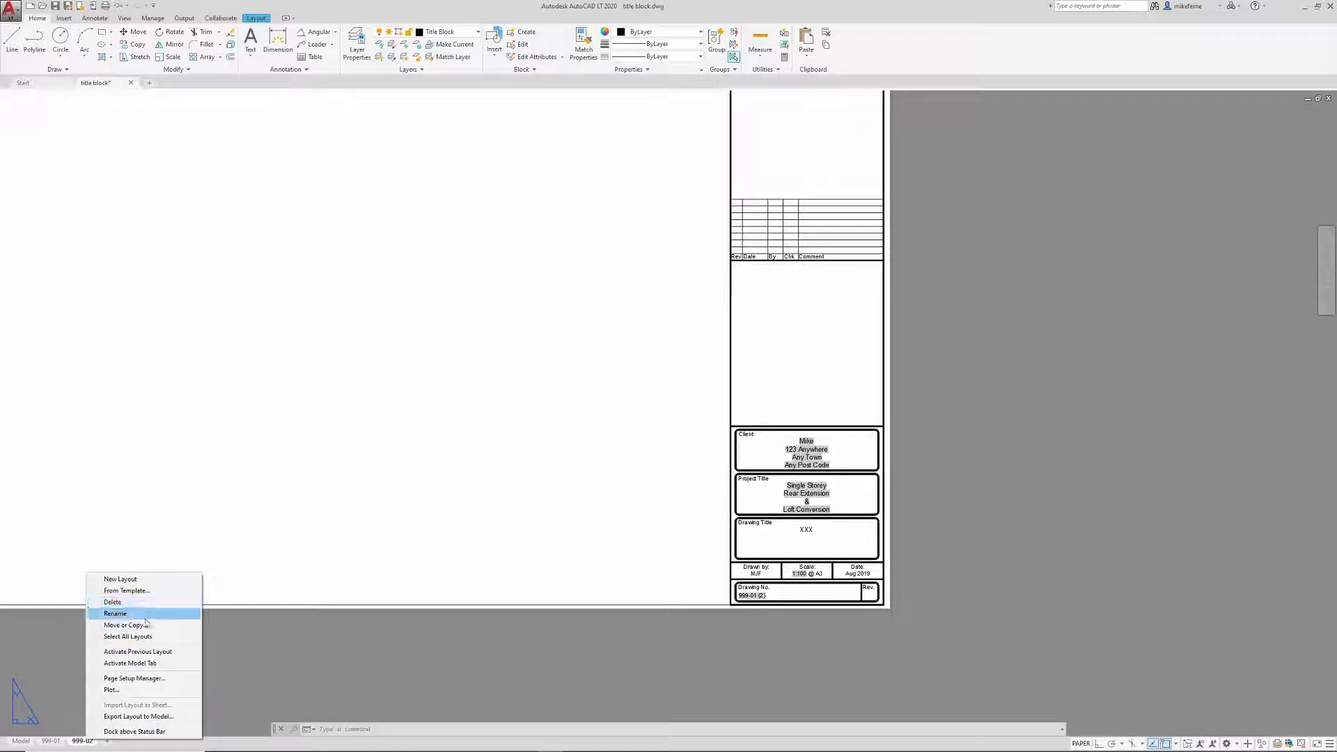
{"action": "left_click", "coordinate": [125, 625]}
{"action": "left_click", "coordinate": [585, 416]}
{"action": "left_click", "coordinate": [603, 377]}
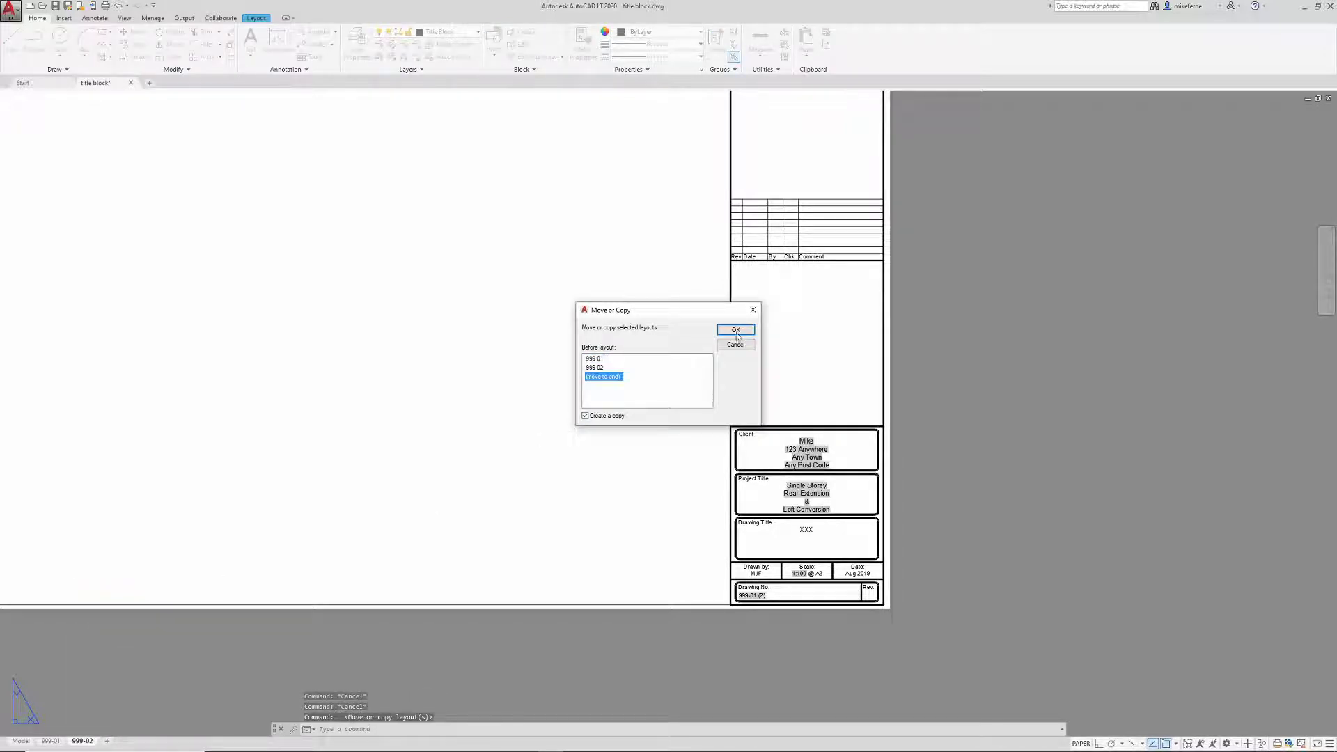
{"action": "left_click", "coordinate": [736, 330]}
{"action": "right_click", "coordinate": [119, 741]}
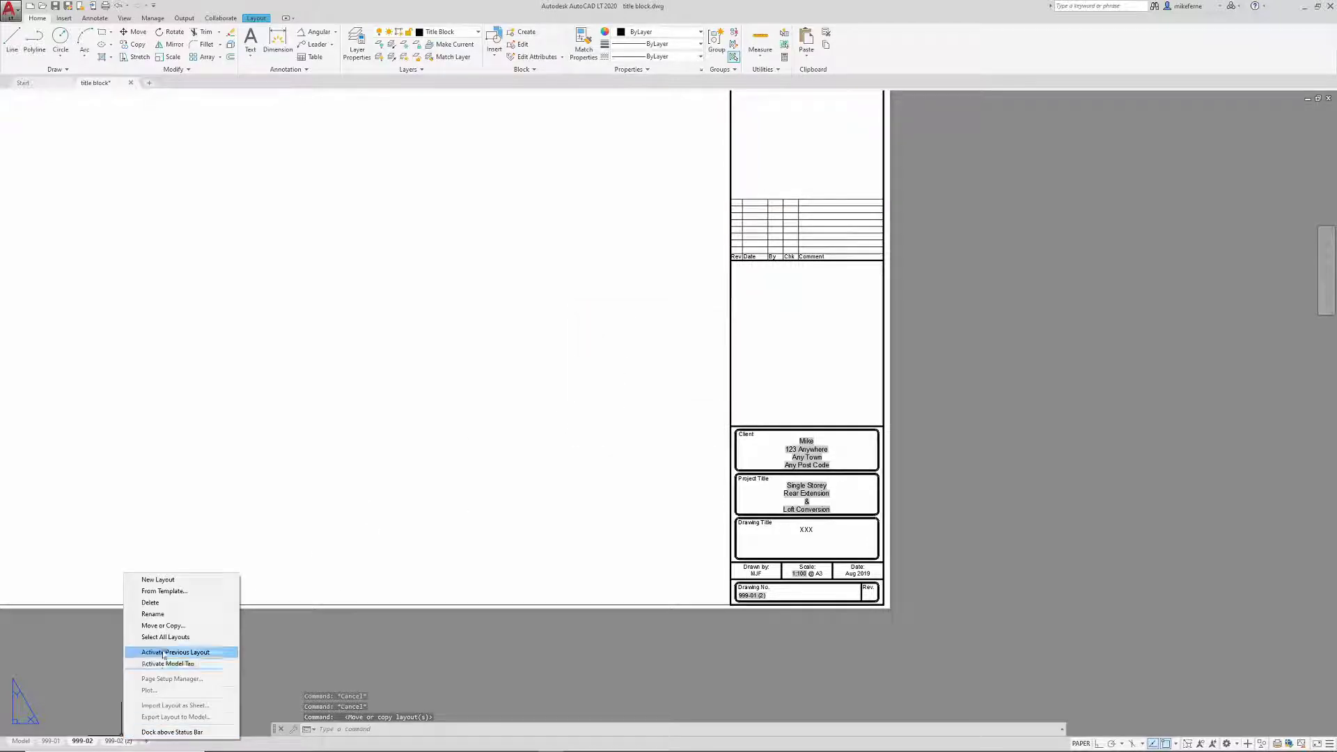
{"action": "left_click", "coordinate": [153, 614]}
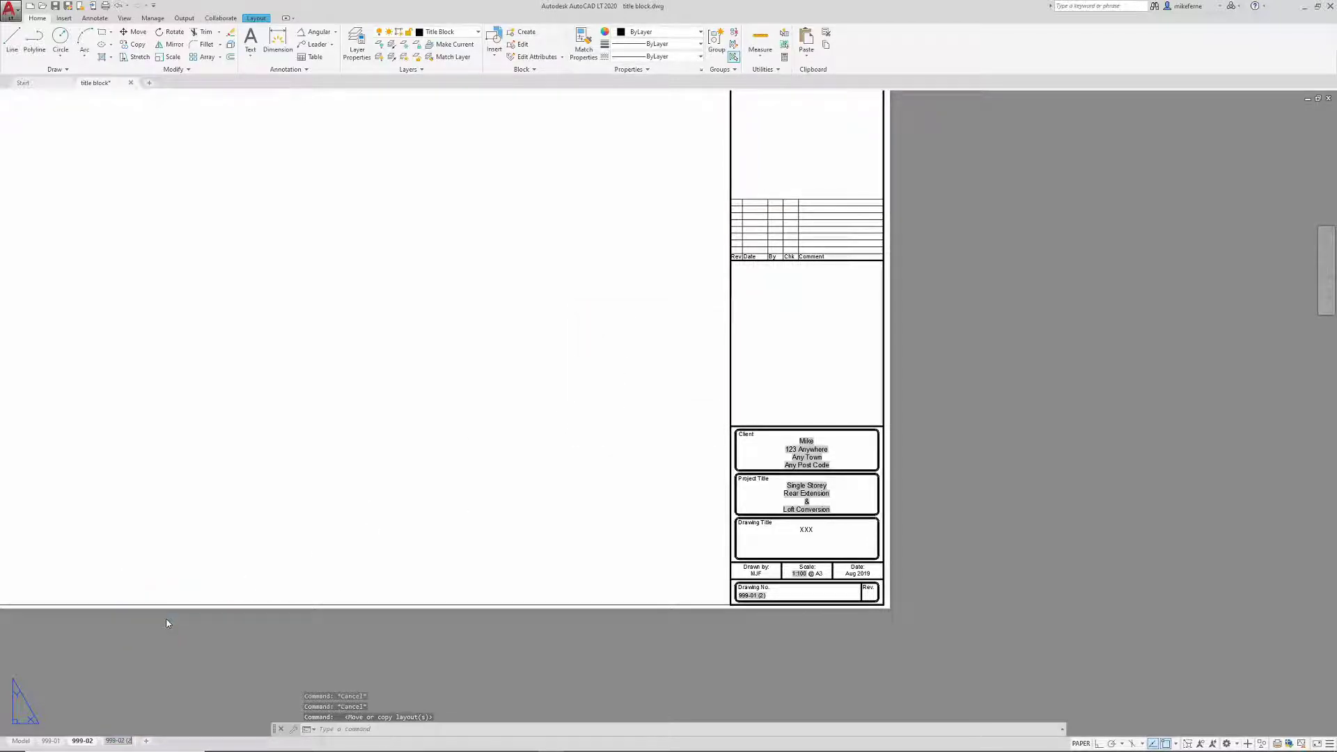
{"action": "type", "text": "999-03"}
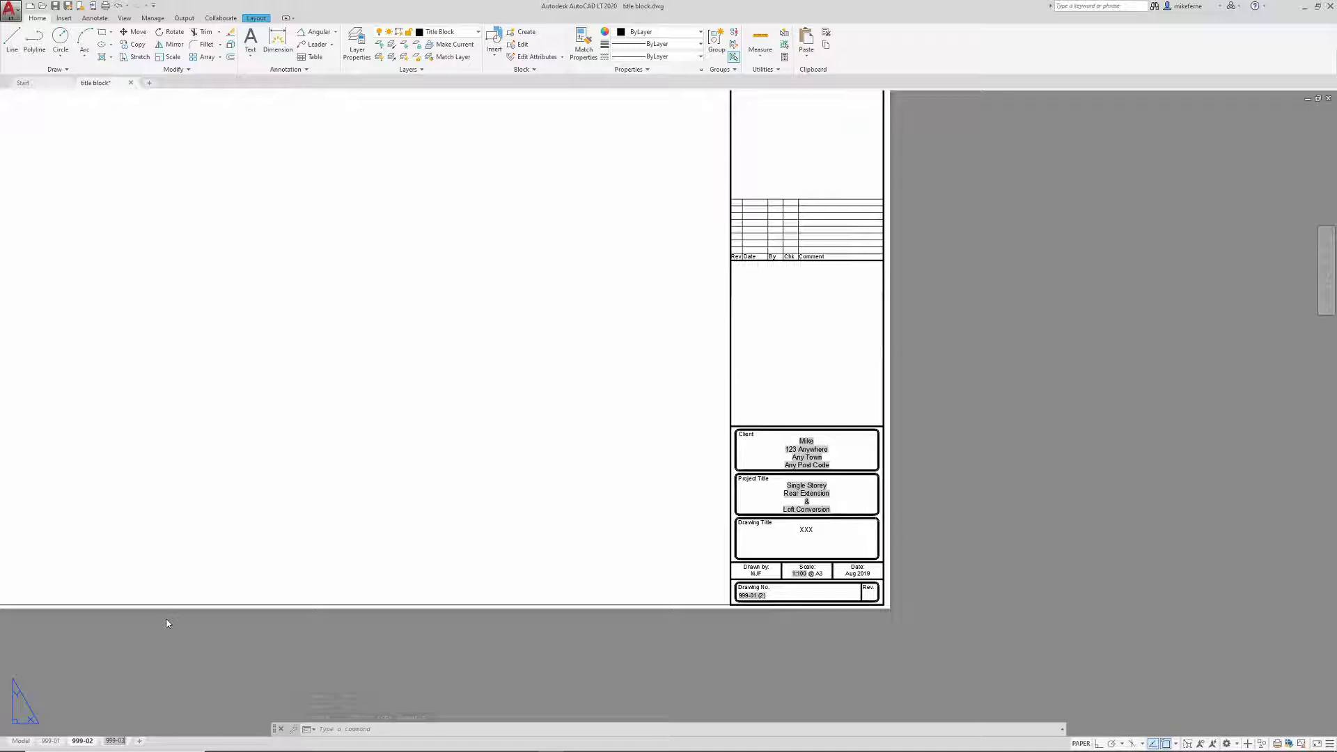
{"action": "key", "text": "Return"}
Check the Drawing No. on layouts 999-01 and 999-02
{"action": "left_click", "coordinate": [53, 741]}
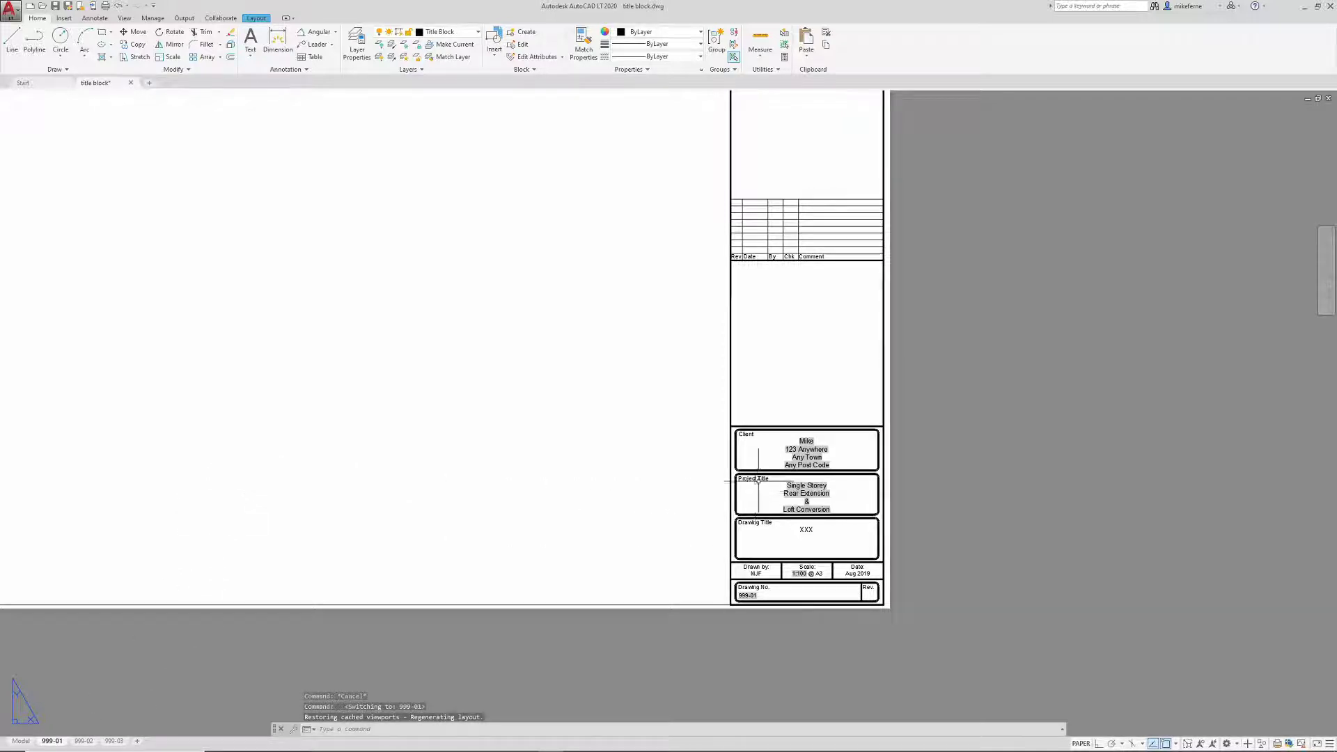
{"action": "scroll", "coordinate": [766, 613], "scroll_direction": "up", "scroll_amount": 4}
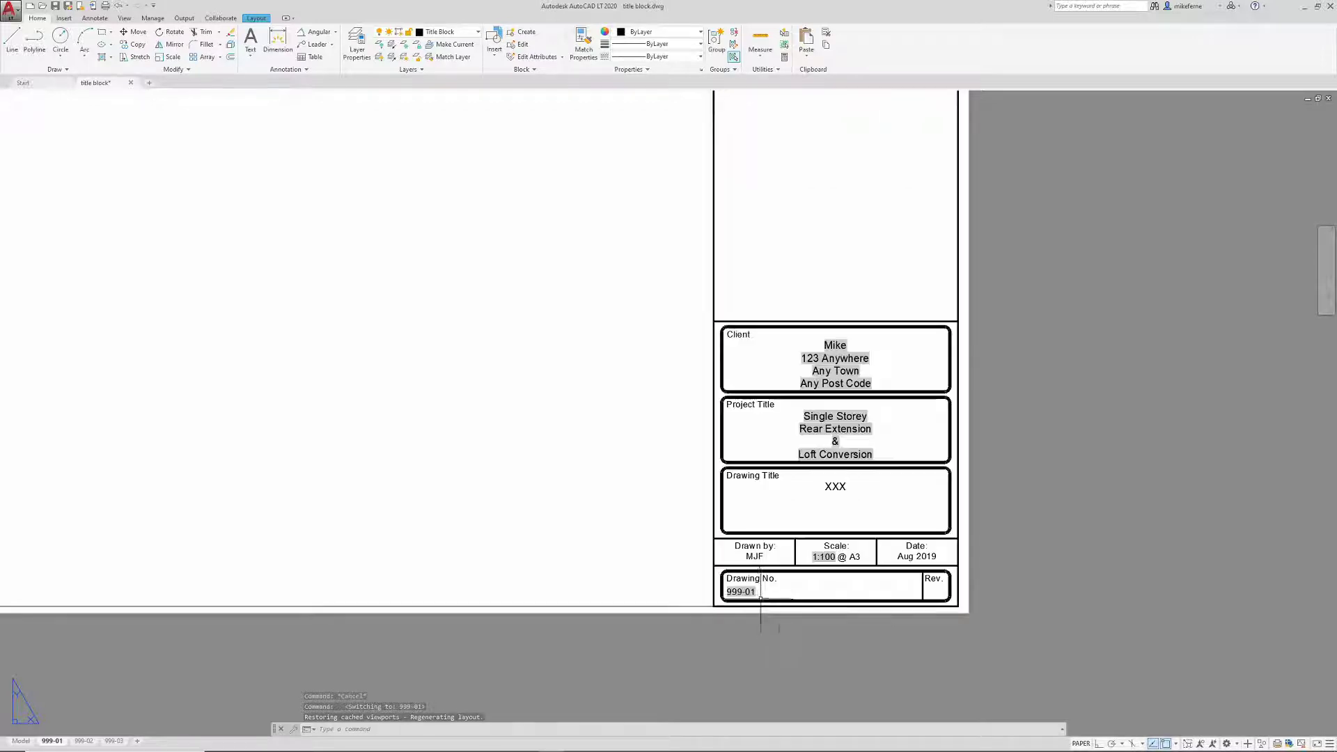
{"action": "scroll", "coordinate": [766, 613], "scroll_direction": "down", "scroll_amount": 2}
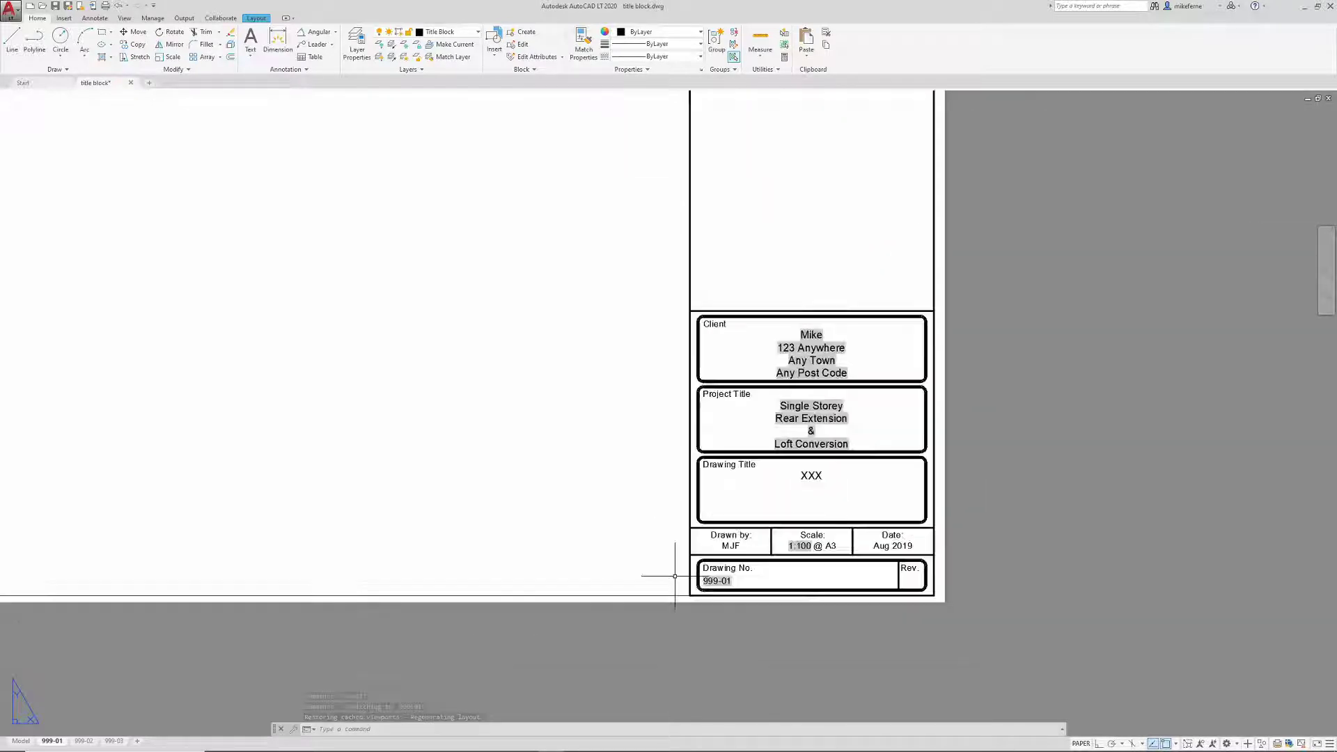
{"action": "left_click", "coordinate": [84, 741]}
{"action": "scroll", "coordinate": [830, 483], "scroll_direction": "up", "scroll_amount": 2}
{"action": "scroll", "coordinate": [830, 483], "scroll_direction": "down", "scroll_amount": 3}
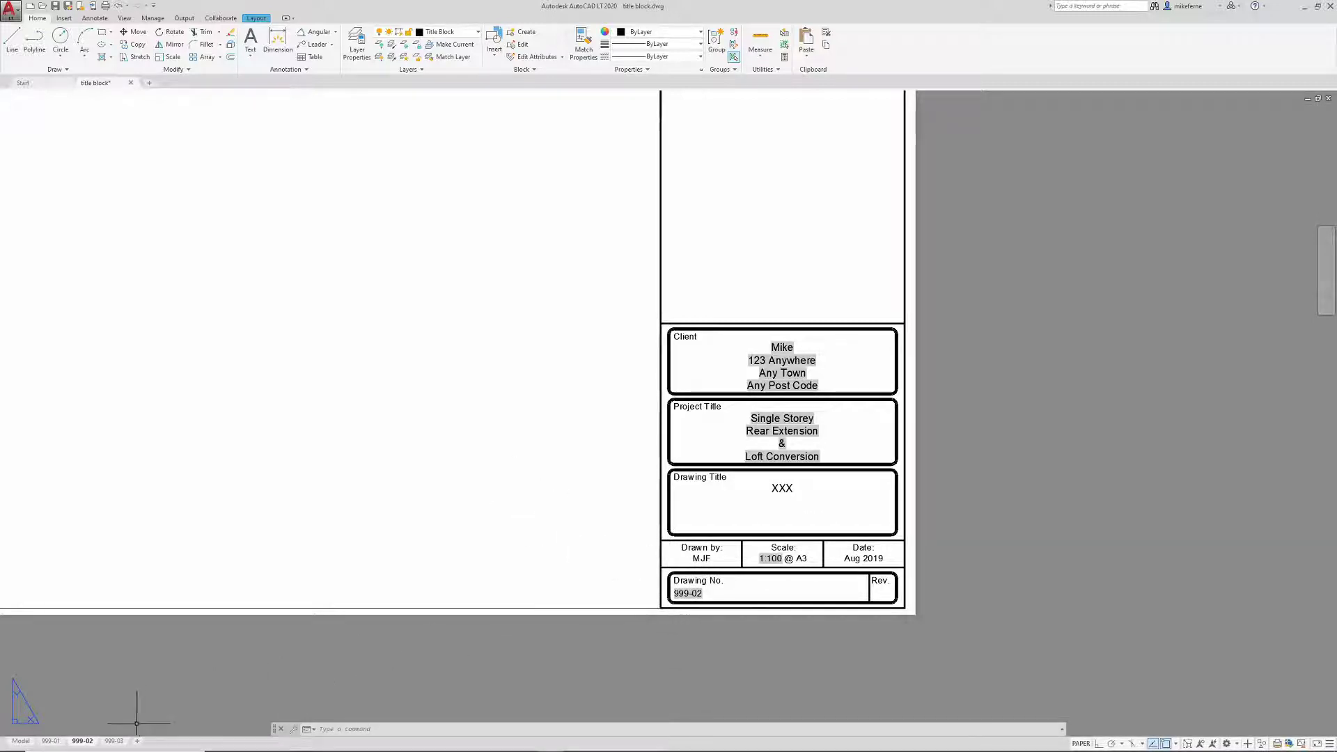
Switch to layout 999-03 and inspect its title block, confirming Drawing No. reads 999-03
{"action": "left_click", "coordinate": [113, 741]}
{"action": "scroll", "coordinate": [761, 595], "scroll_direction": "up", "scroll_amount": 4}
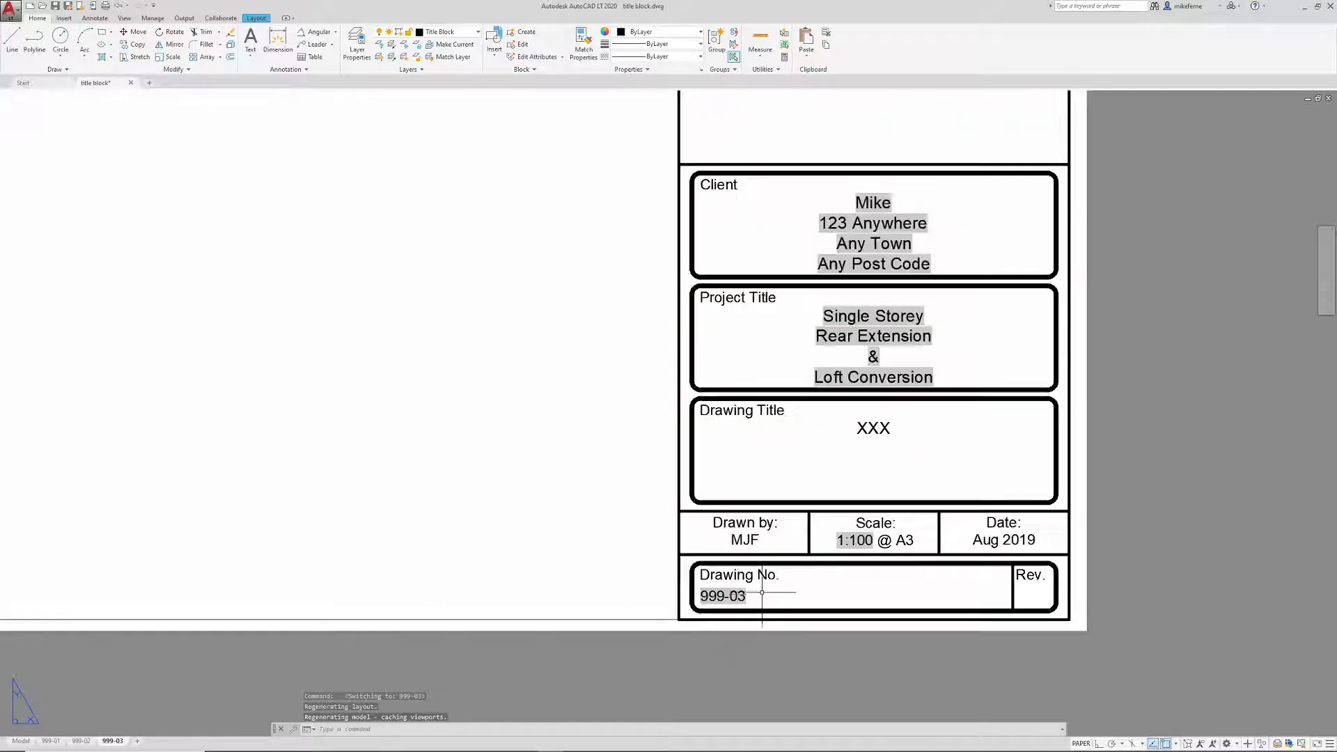
{"action": "scroll", "coordinate": [747, 575], "scroll_direction": "down", "scroll_amount": 2}
{"action": "scroll", "coordinate": [747, 575], "scroll_direction": "down", "scroll_amount": 2}
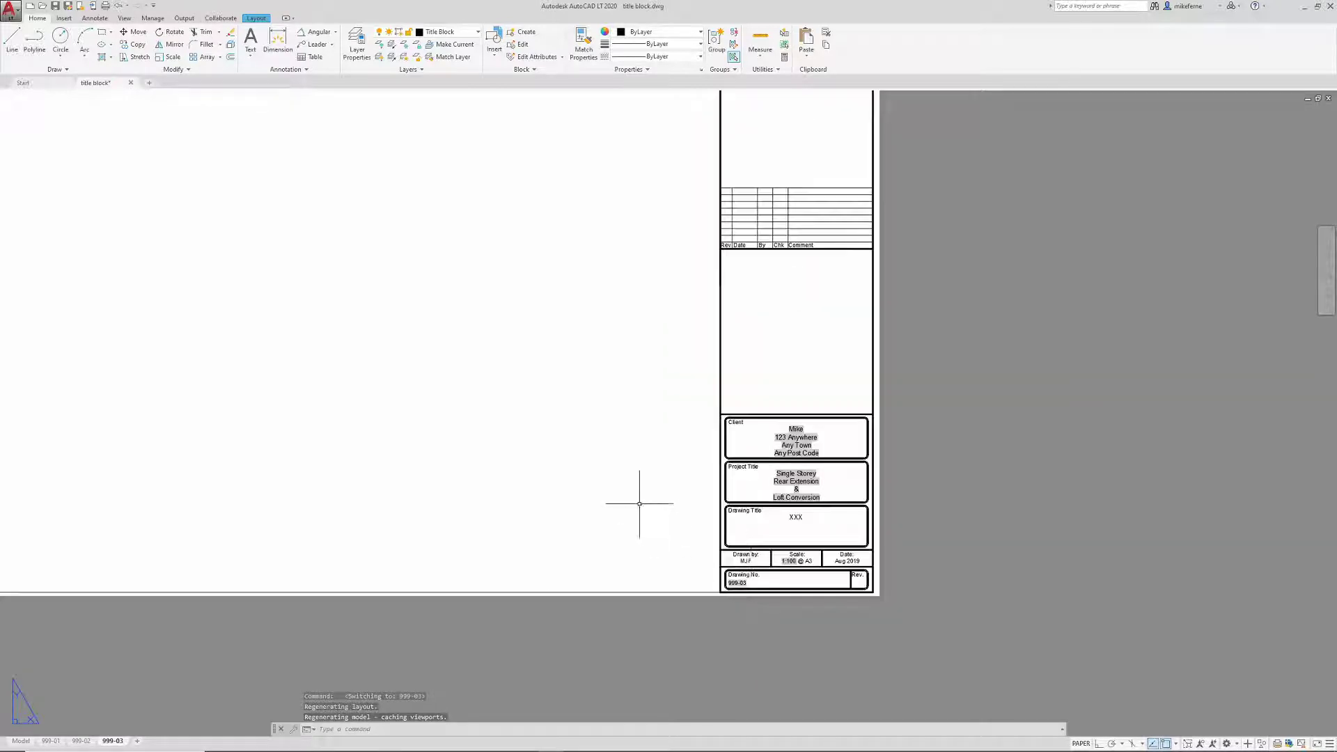
{"action": "middle_click_drag", "start_coordinate": [641, 502], "coordinate": [711, 529]}
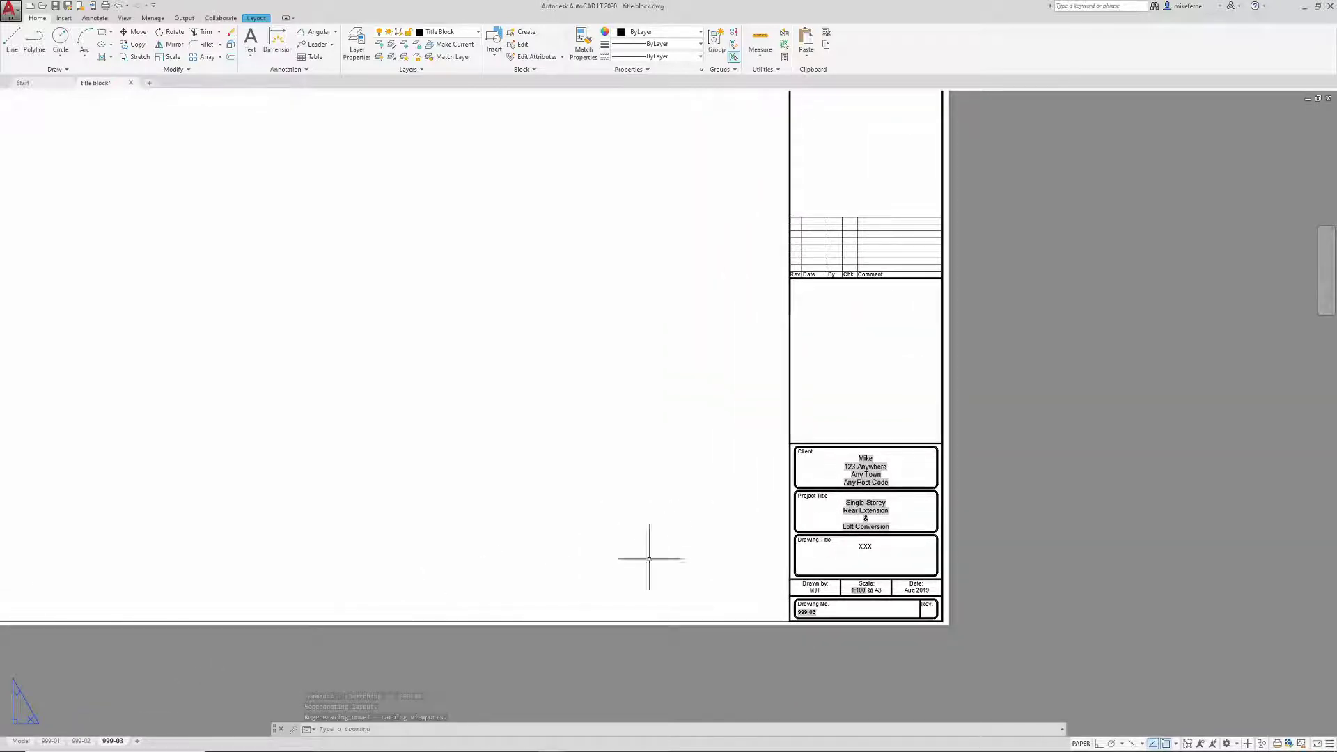
{"action": "scroll", "coordinate": [862, 502], "scroll_direction": "up", "scroll_amount": 2}
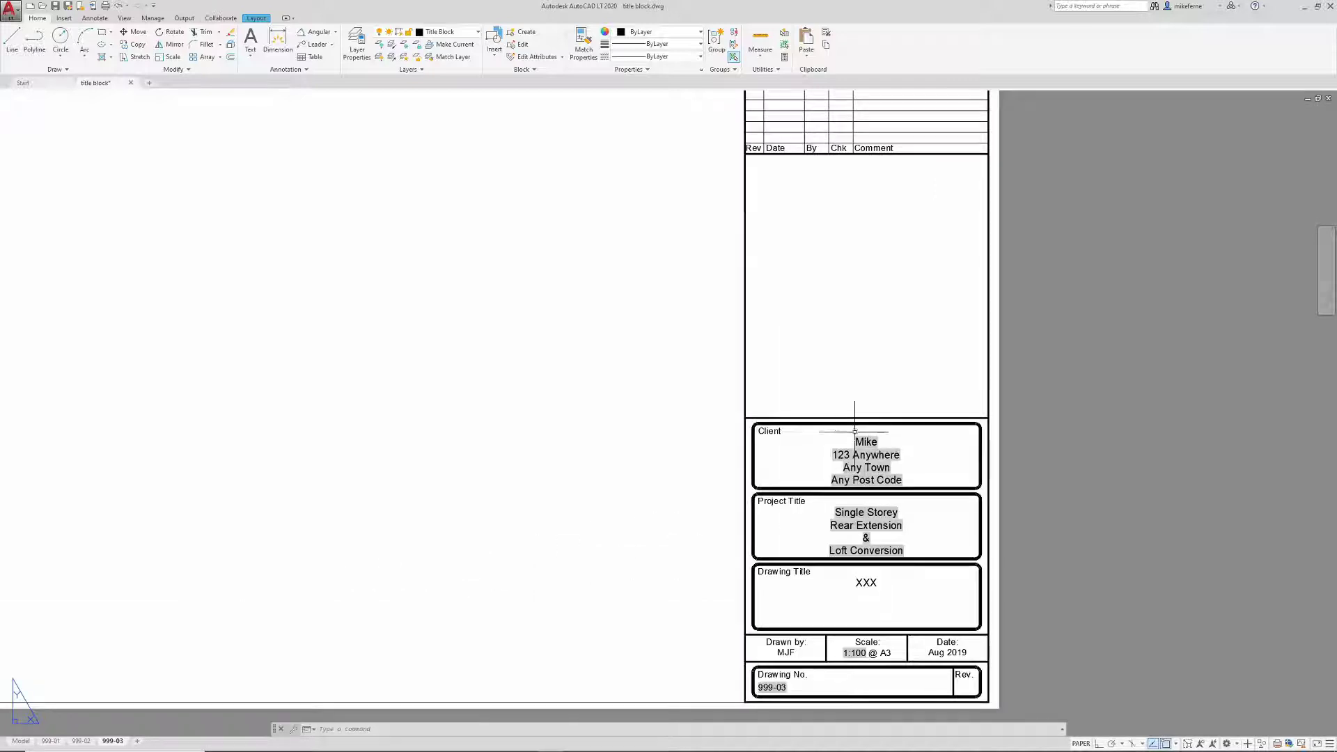
{"action": "scroll", "coordinate": [857, 445], "scroll_direction": "down", "scroll_amount": 2}
{"action": "middle_click_drag", "start_coordinate": [773, 488], "coordinate": [724, 479]}
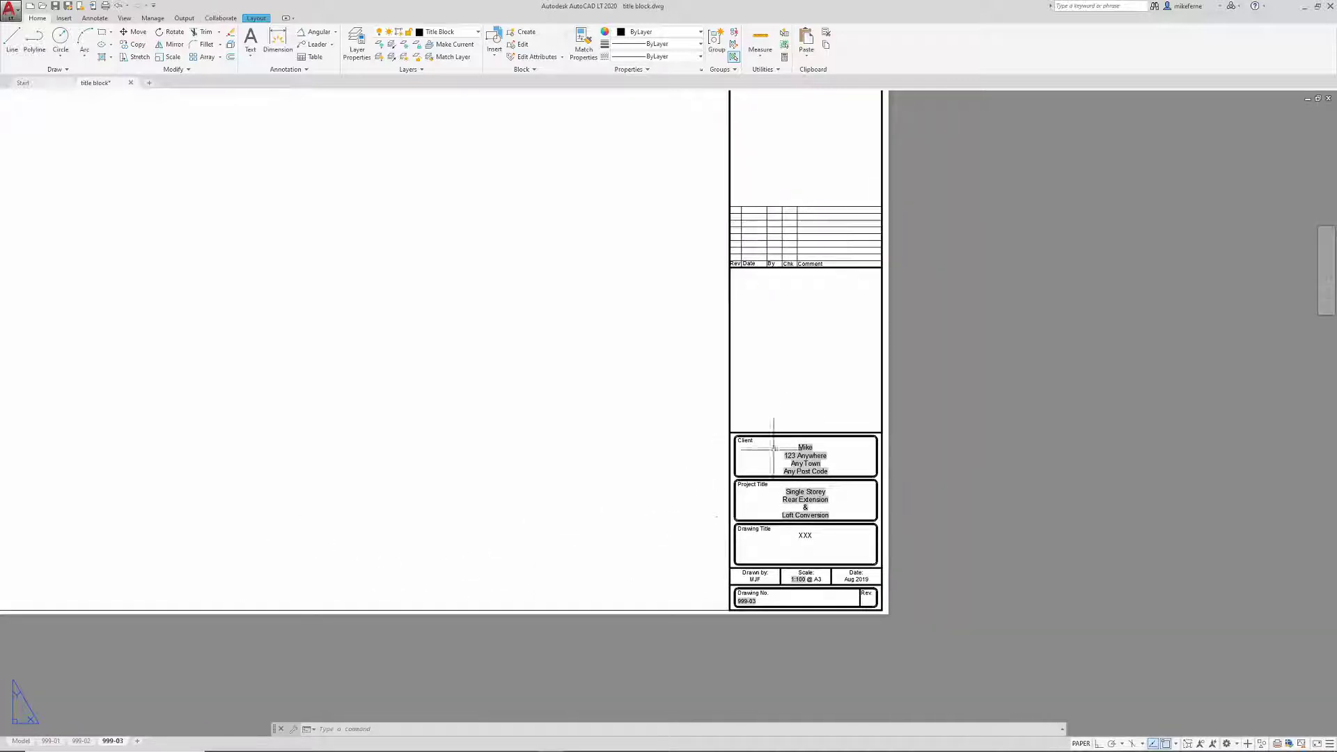
{"action": "scroll", "coordinate": [805, 500], "scroll_direction": "up", "scroll_amount": 2}
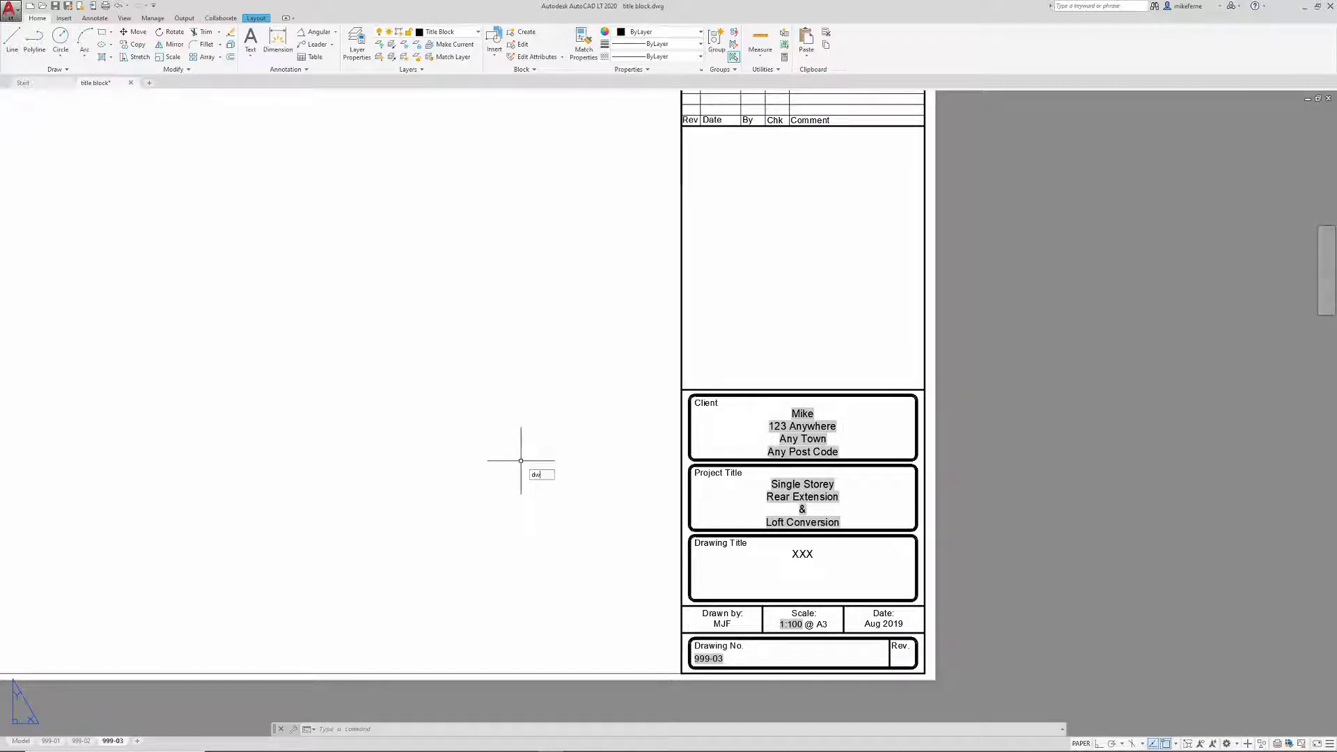
Change the Clients Name custom property to the new client's name, then REGEN
{"action": "type", "text": "g"}
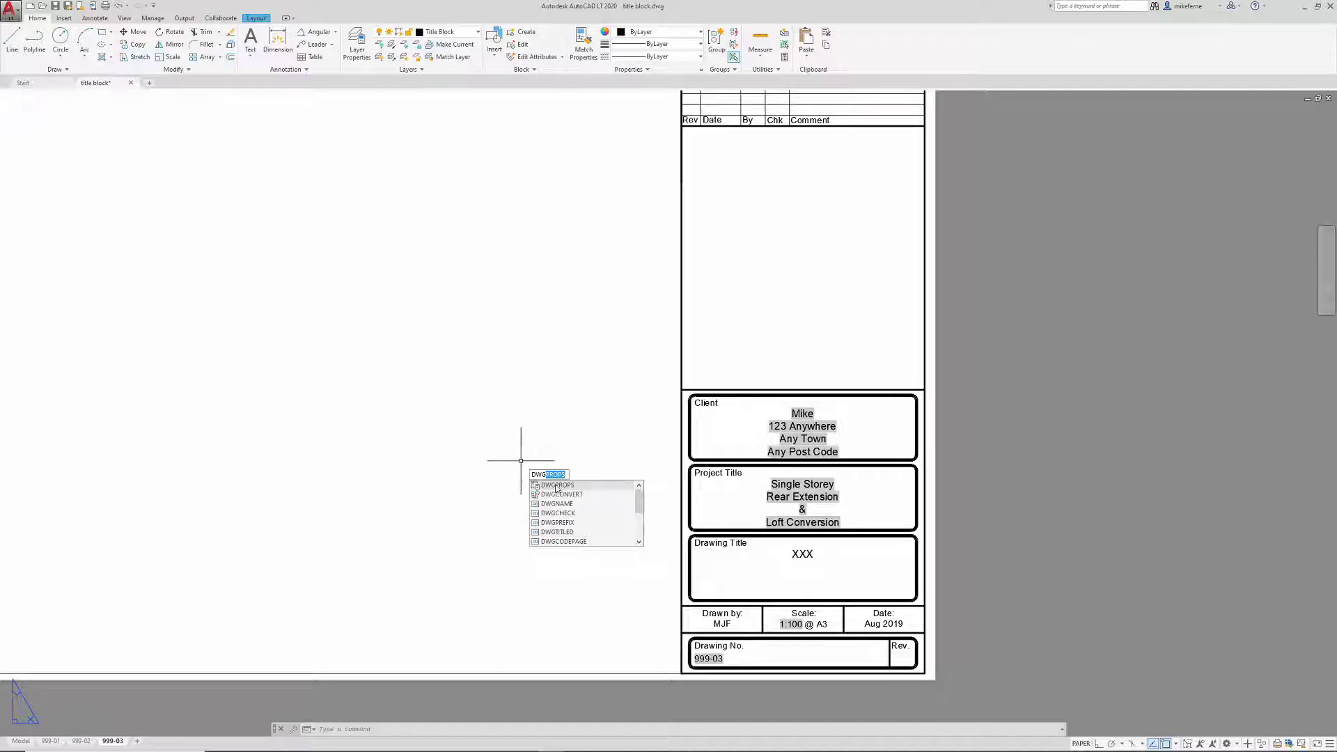
{"action": "left_click", "coordinate": [557, 487]}
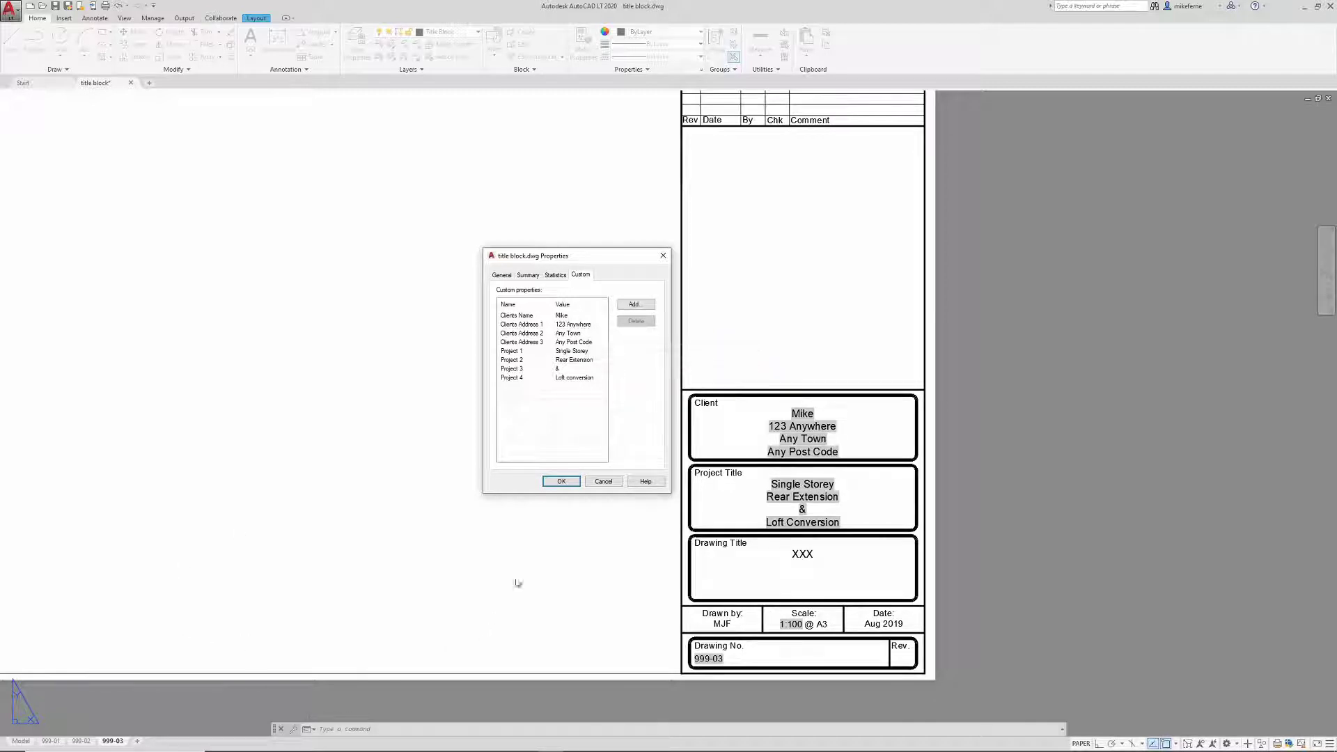
{"action": "double_click", "coordinate": [576, 316]}
{"action": "type", "text": "John"}
{"action": "left_click", "coordinate": [561, 481]}
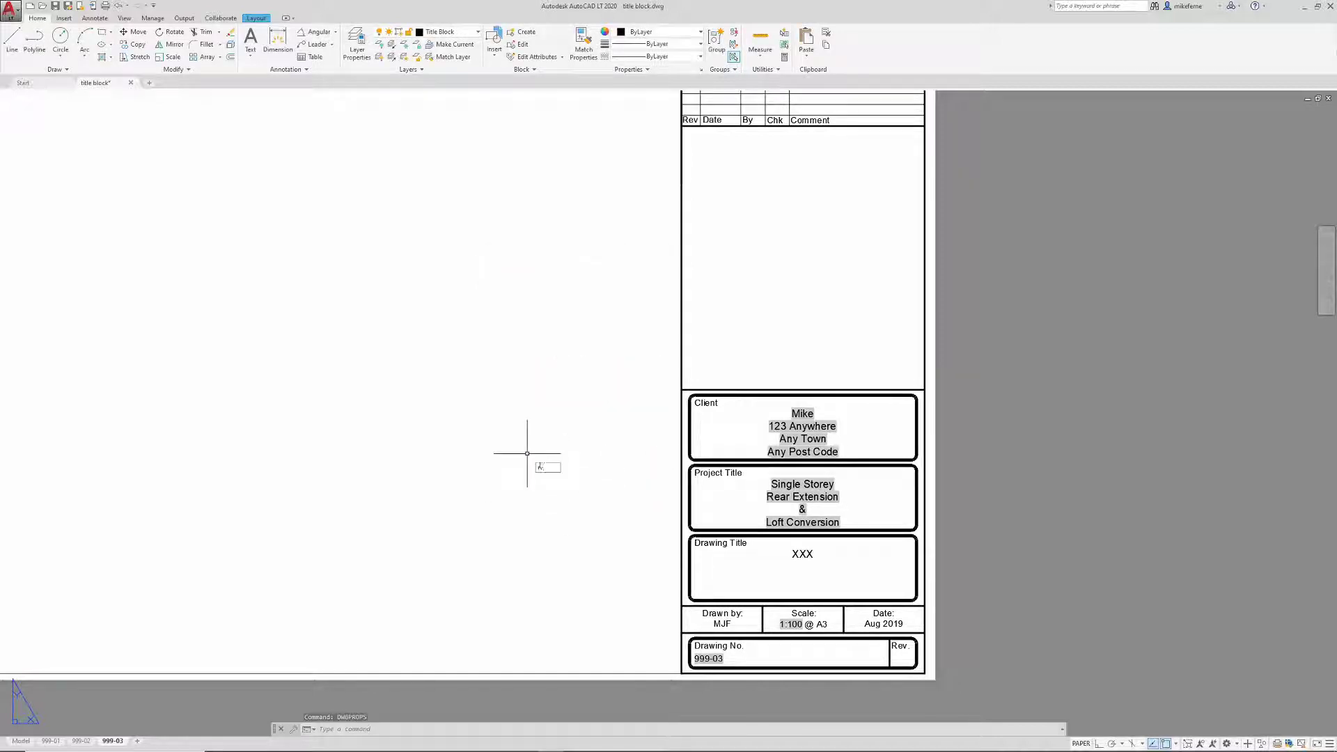
{"action": "type", "text": "regen"}
{"action": "key", "text": "Return"}
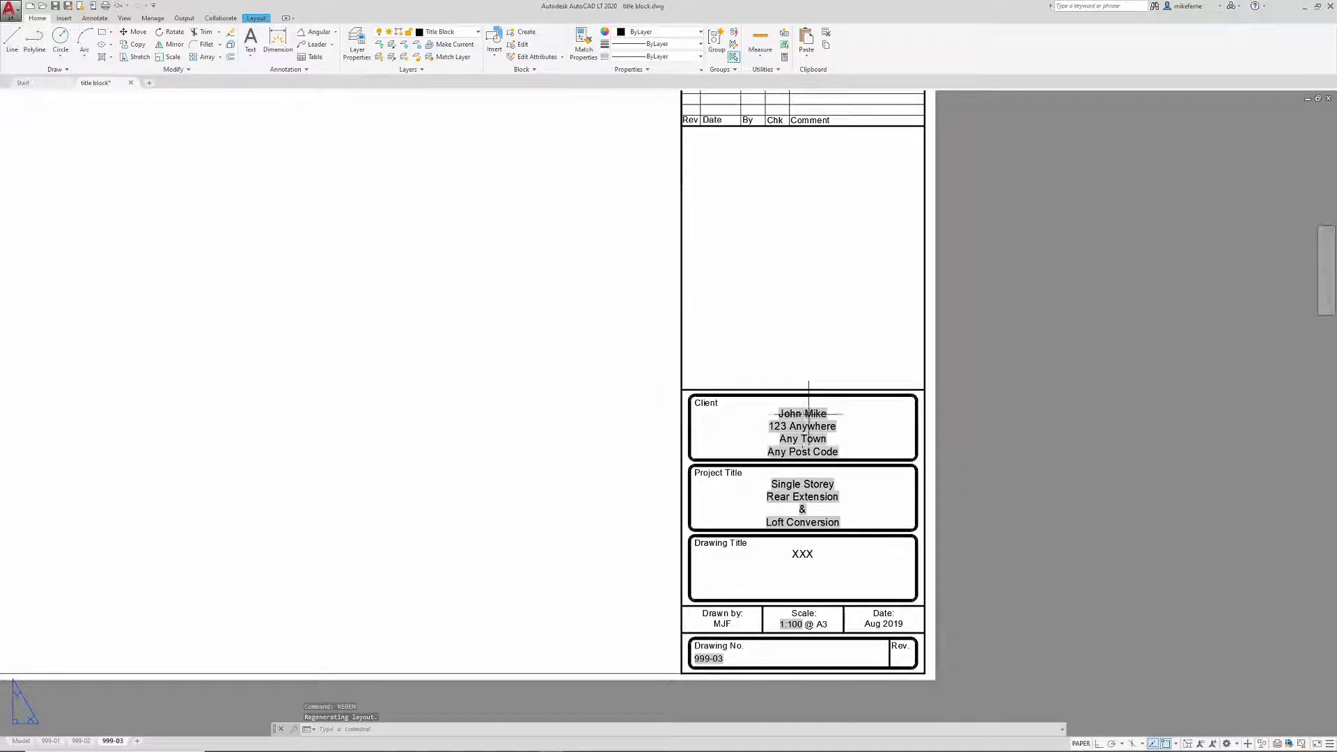
View layouts 999-02 and 999-01, panning to check each Client box shows the new name
{"action": "left_click", "coordinate": [82, 741]}
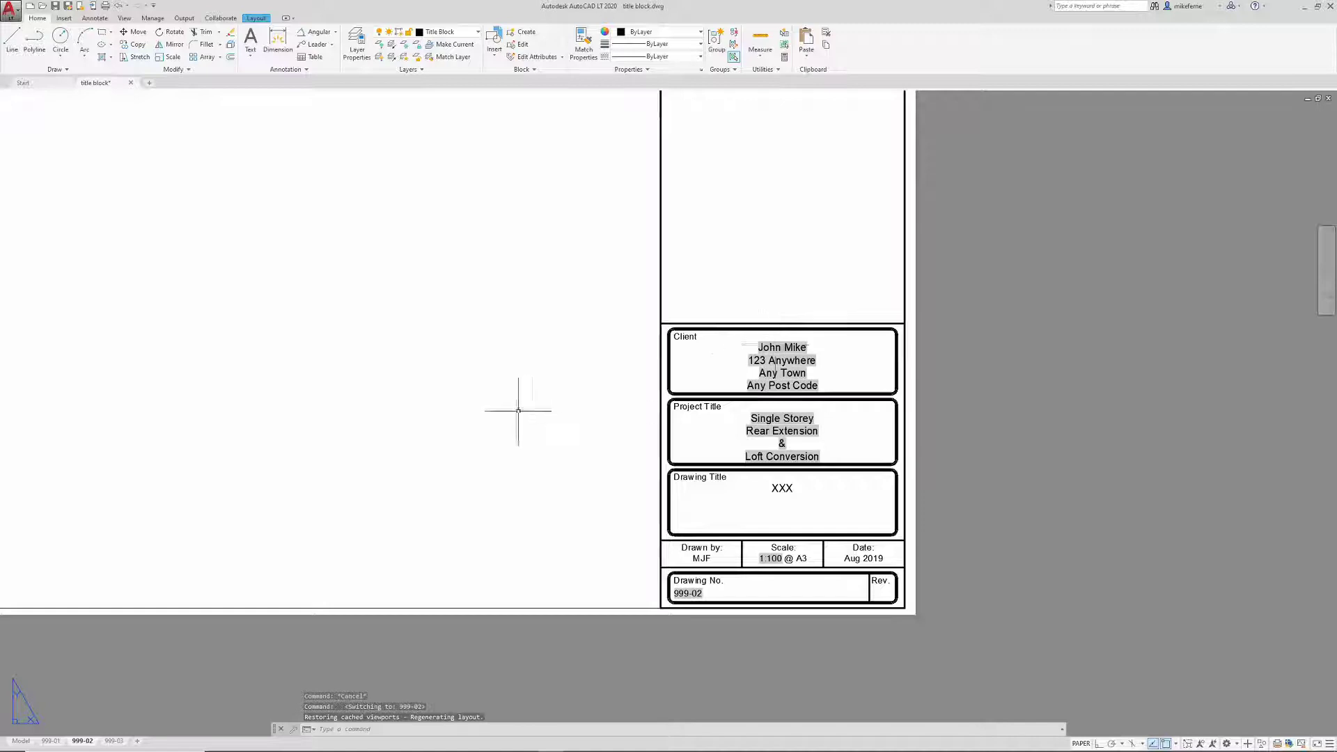
{"action": "left_click", "coordinate": [50, 740]}
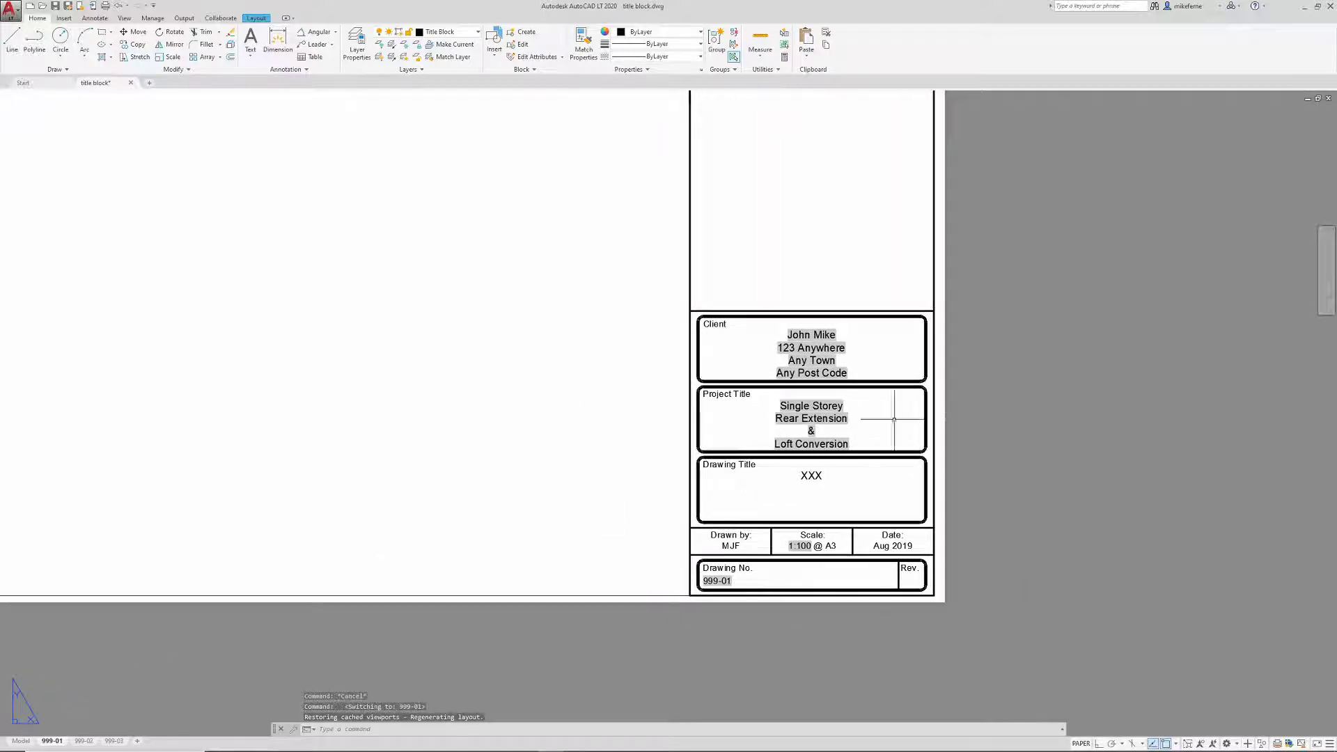
{"action": "middle_click_drag", "start_coordinate": [802, 369], "coordinate": [806, 408]}
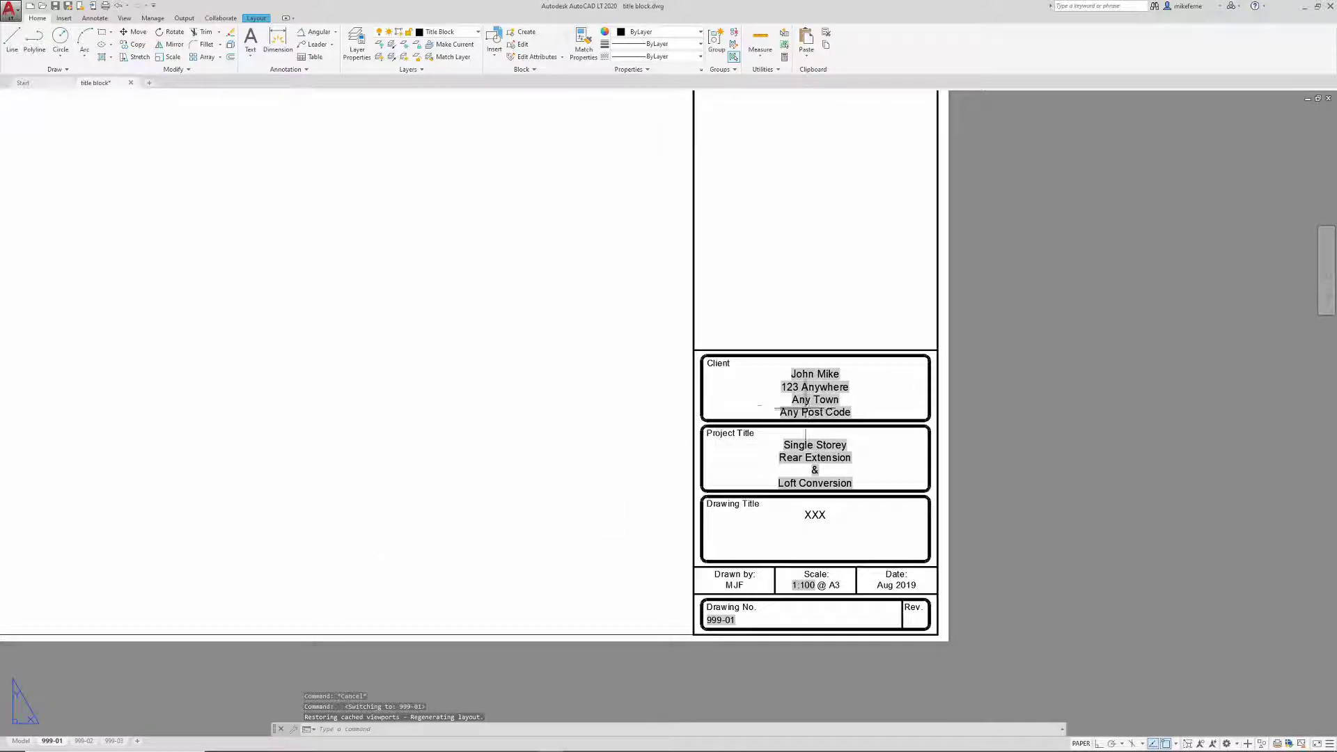
{"action": "scroll", "coordinate": [759, 411], "scroll_direction": "down", "scroll_amount": 2}
{"action": "middle_click_drag", "start_coordinate": [567, 433], "coordinate": [628, 472]}
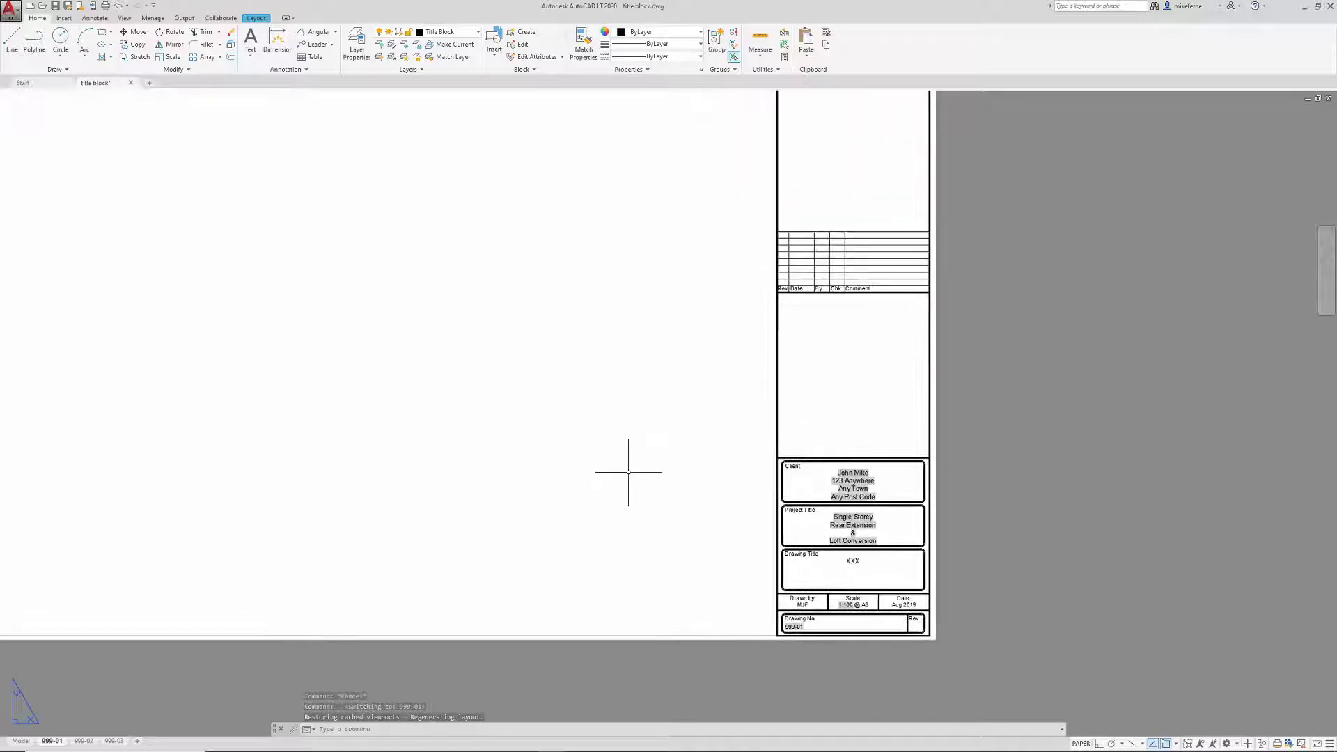